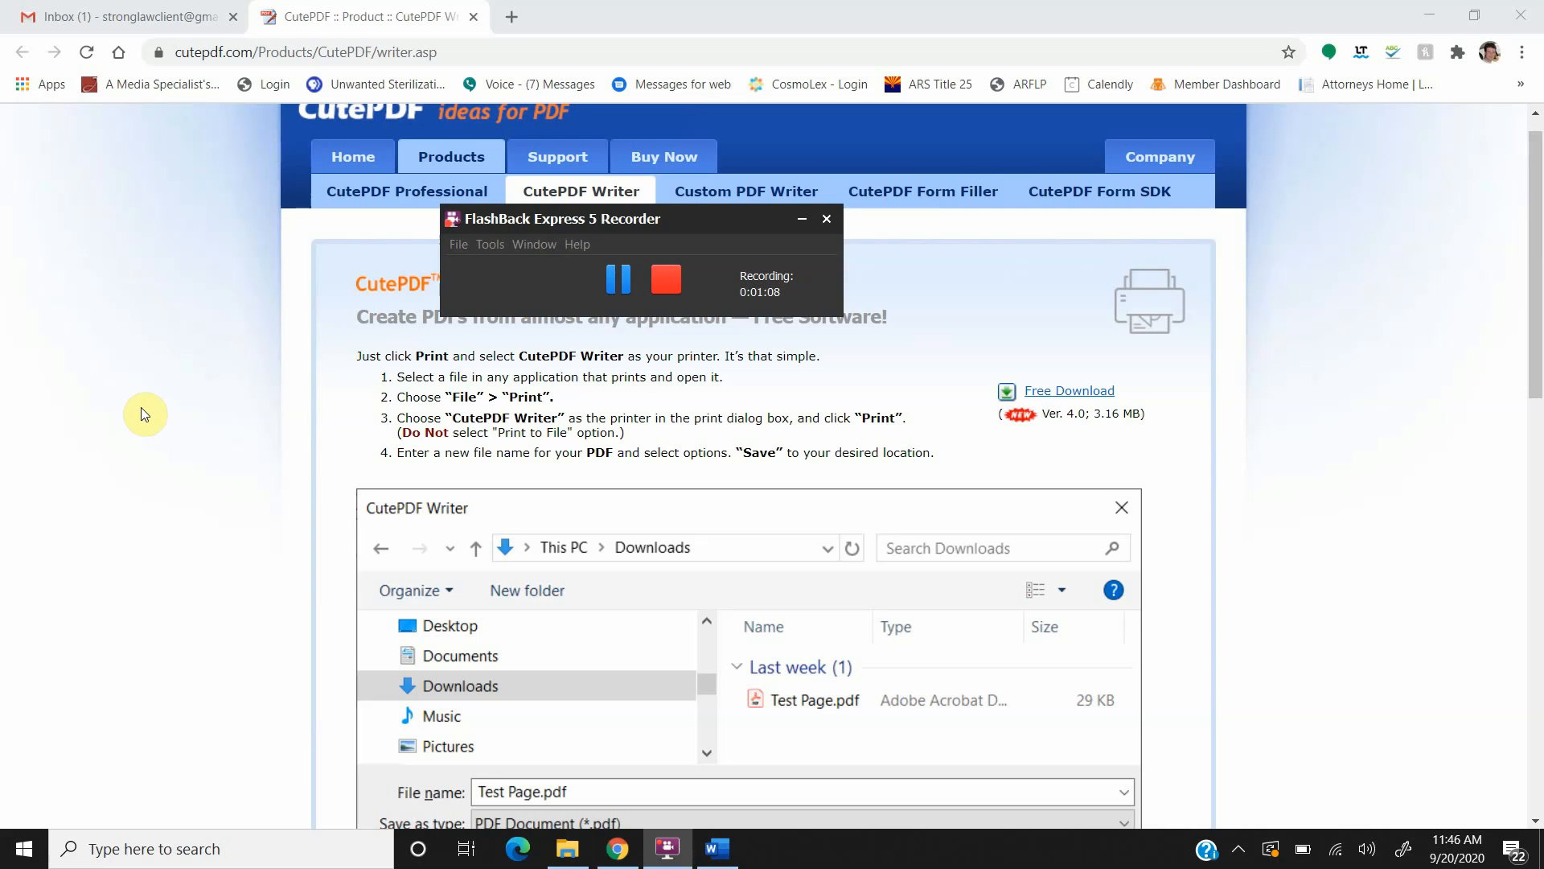
- Open the "tomorrow's visit" email from the Gmail inbox and bring up its print preview
left_click(142, 409)
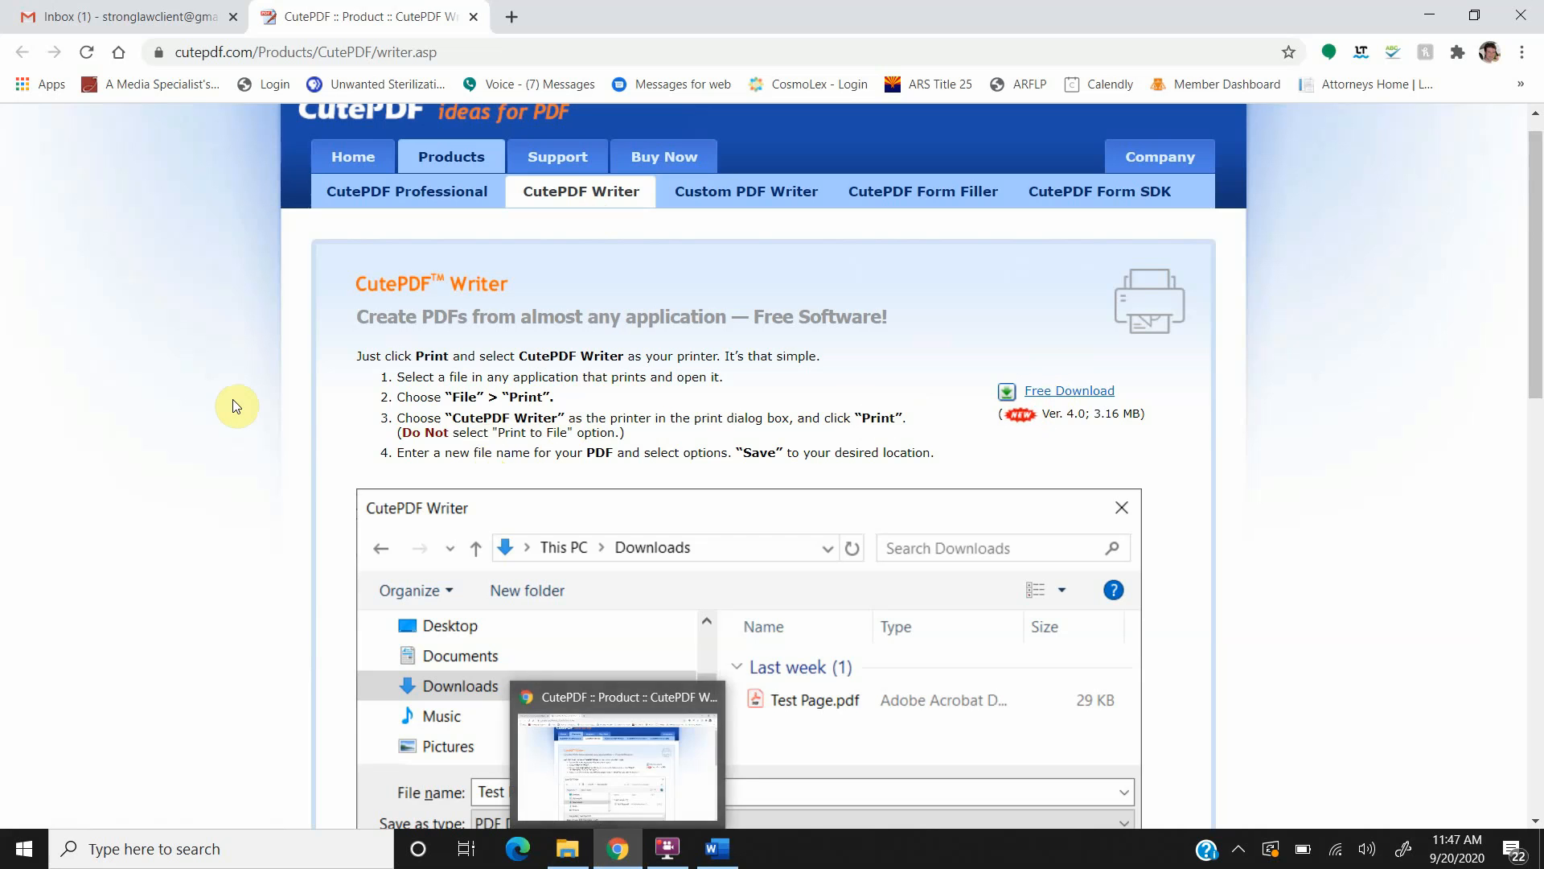
left_click(160, 22)
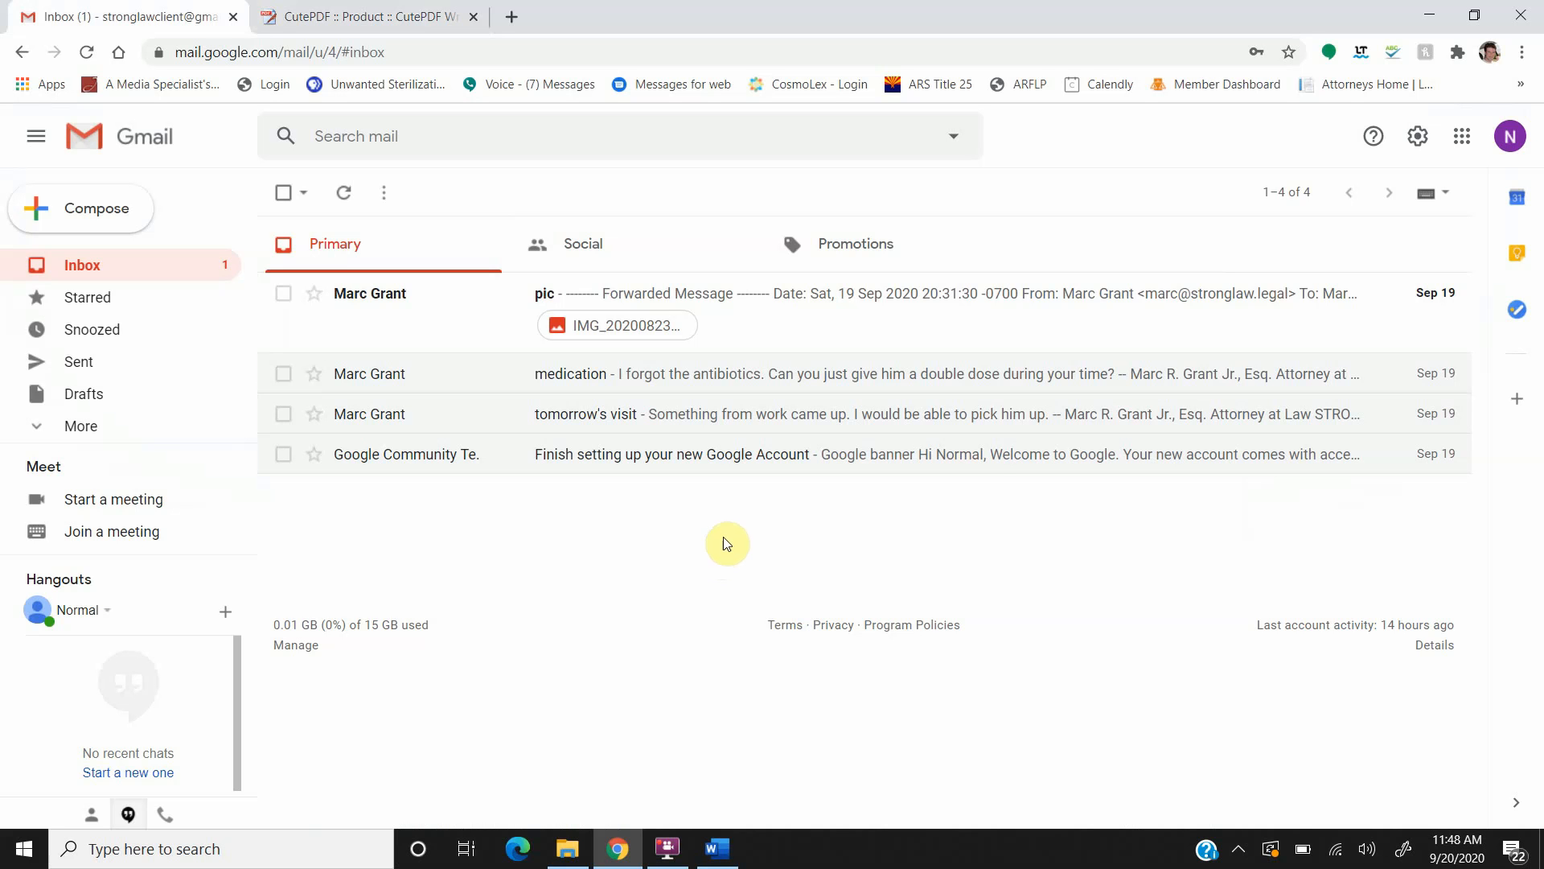
left_click(806, 422)
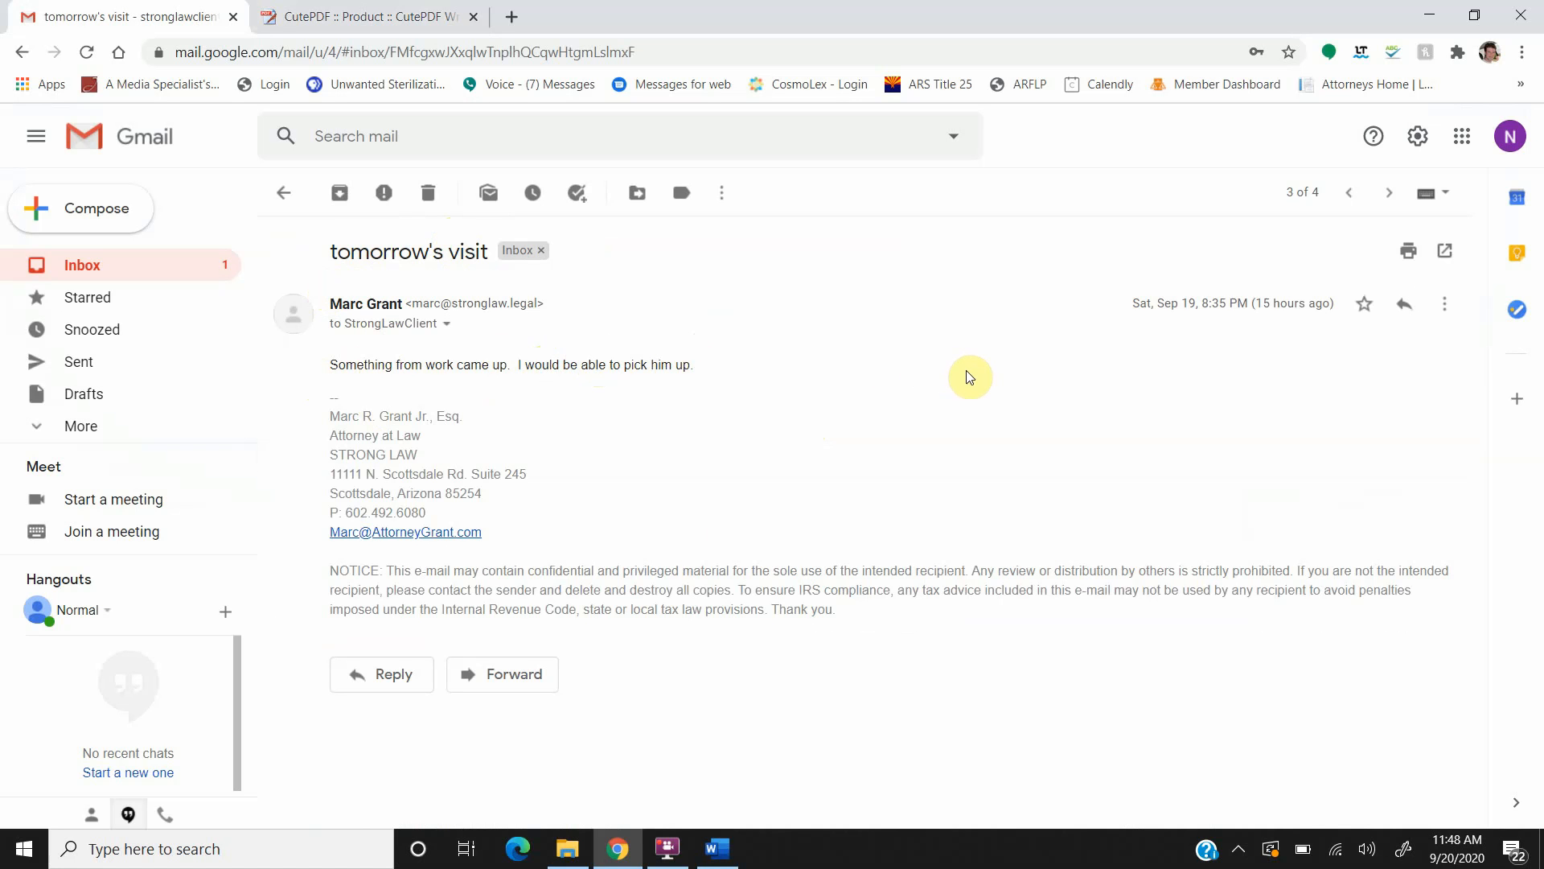
left_click(1408, 253)
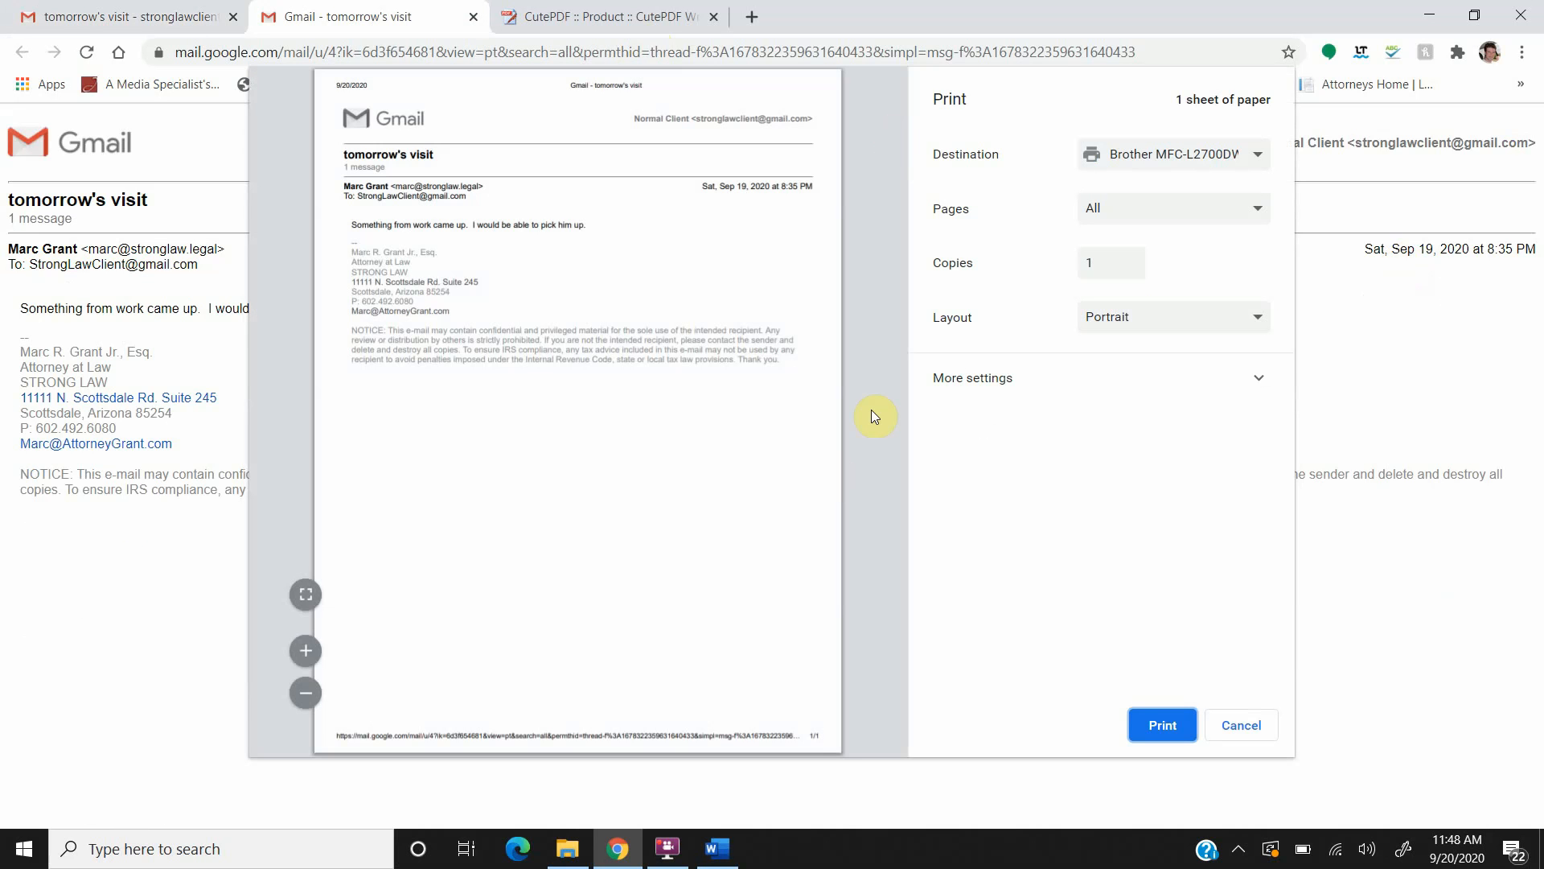
- Choose CutePDF Writer from the full list of printers as the print destination
left_click(1204, 165)
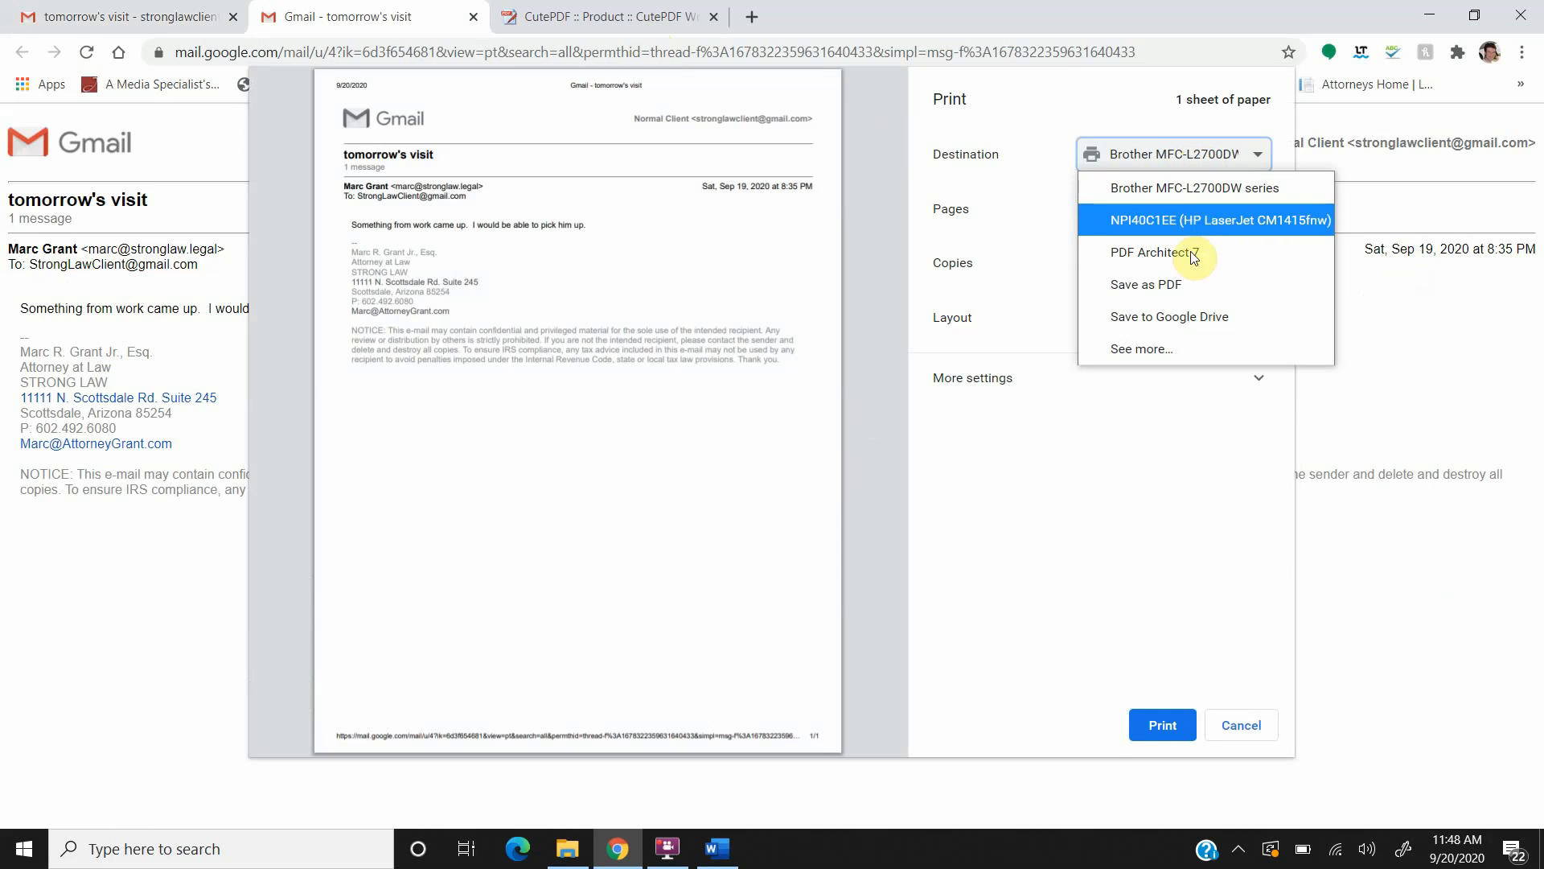
left_click(1152, 352)
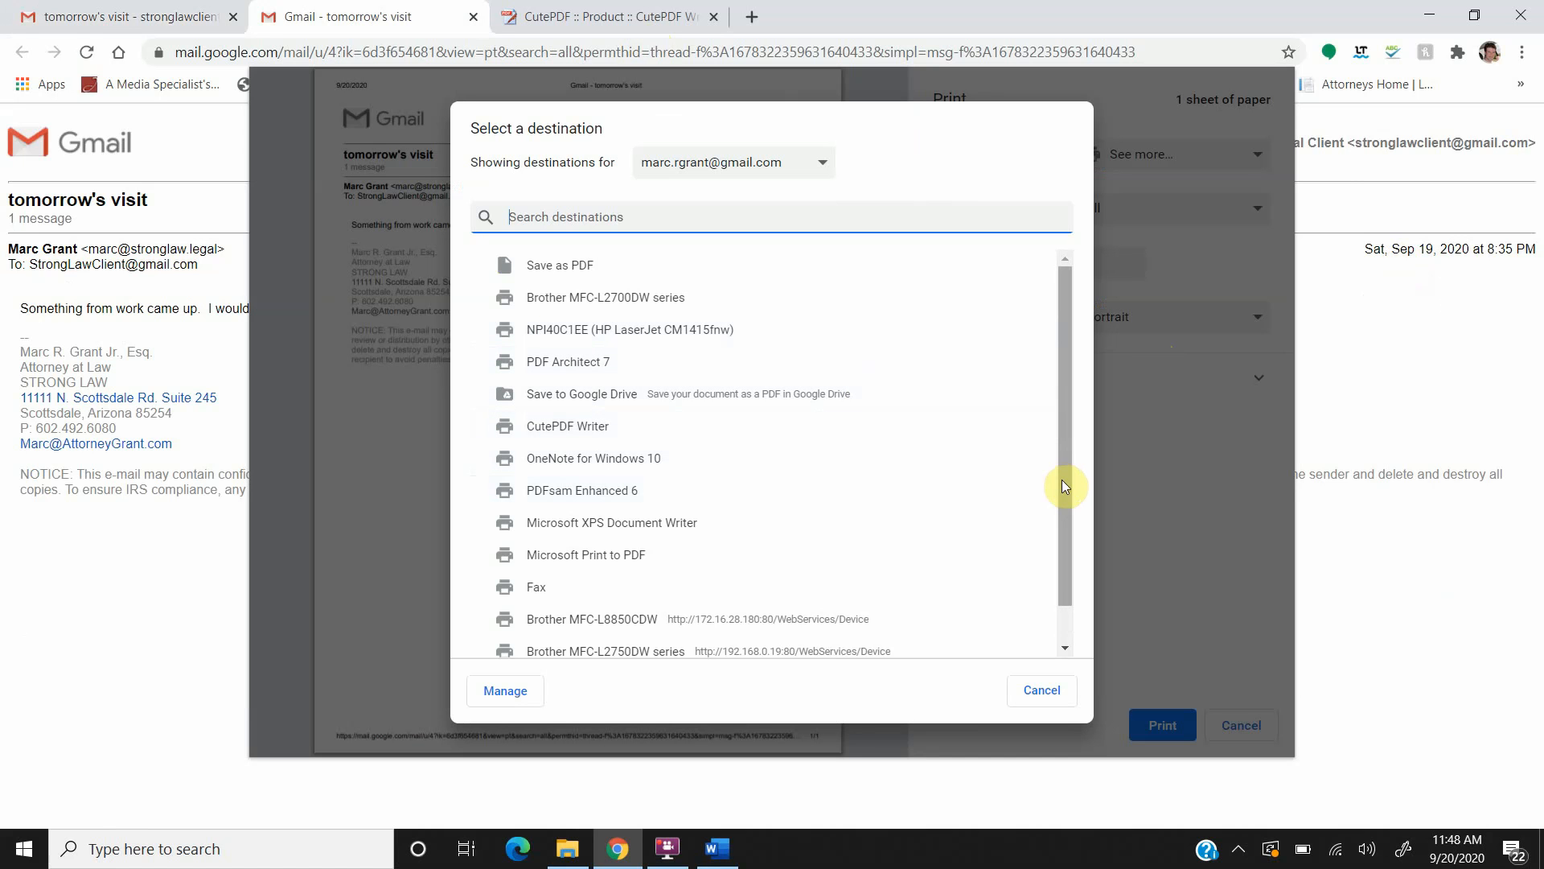
left_click_drag(1064, 479, 1055, 557)
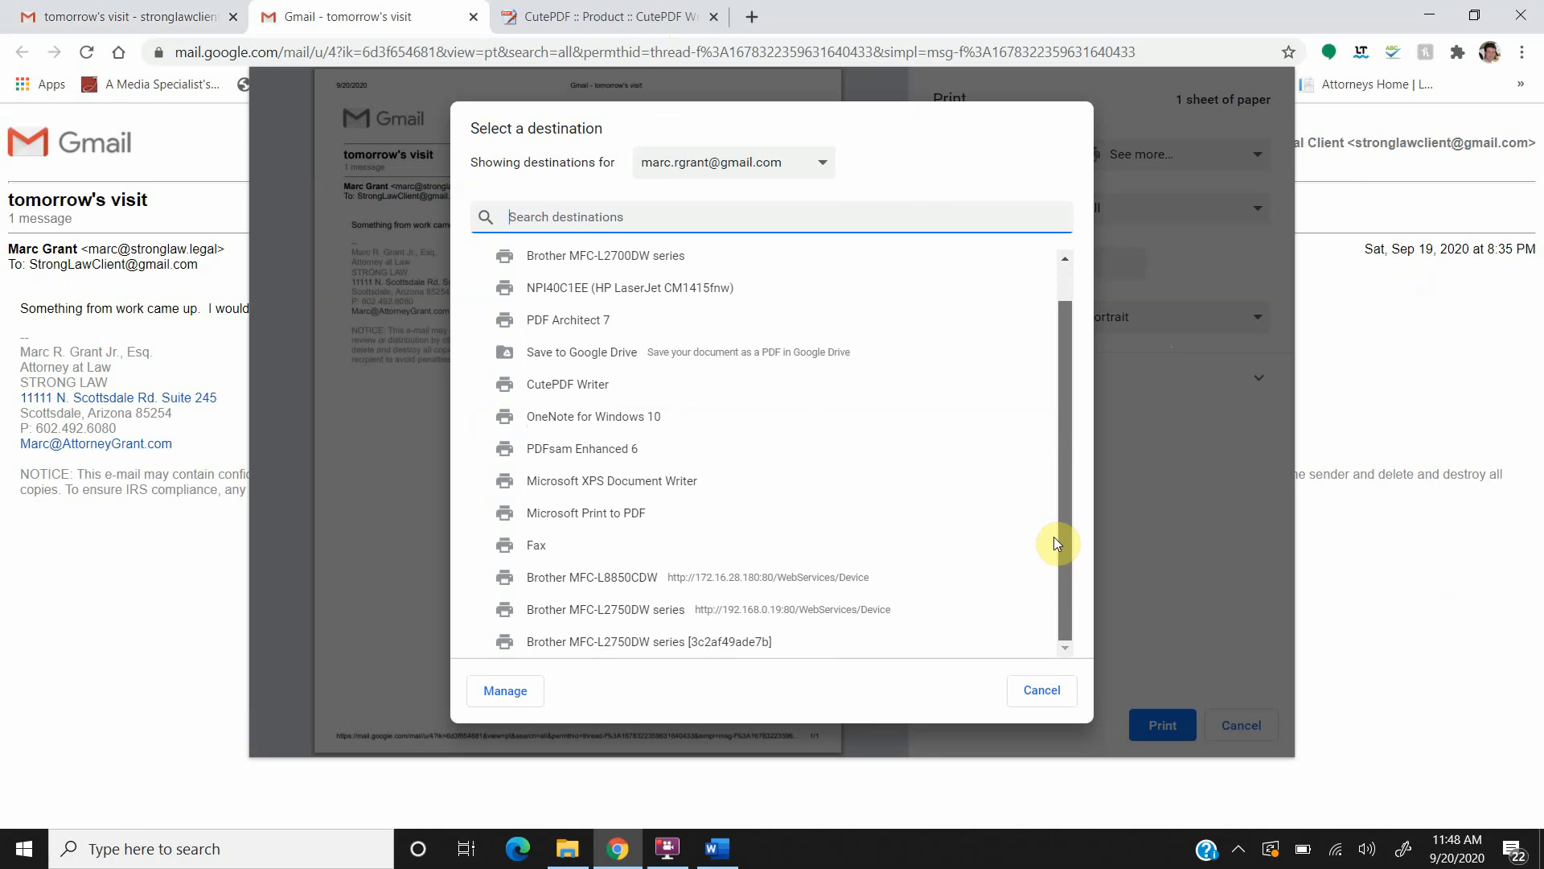
scroll(1051, 483, "up", 2)
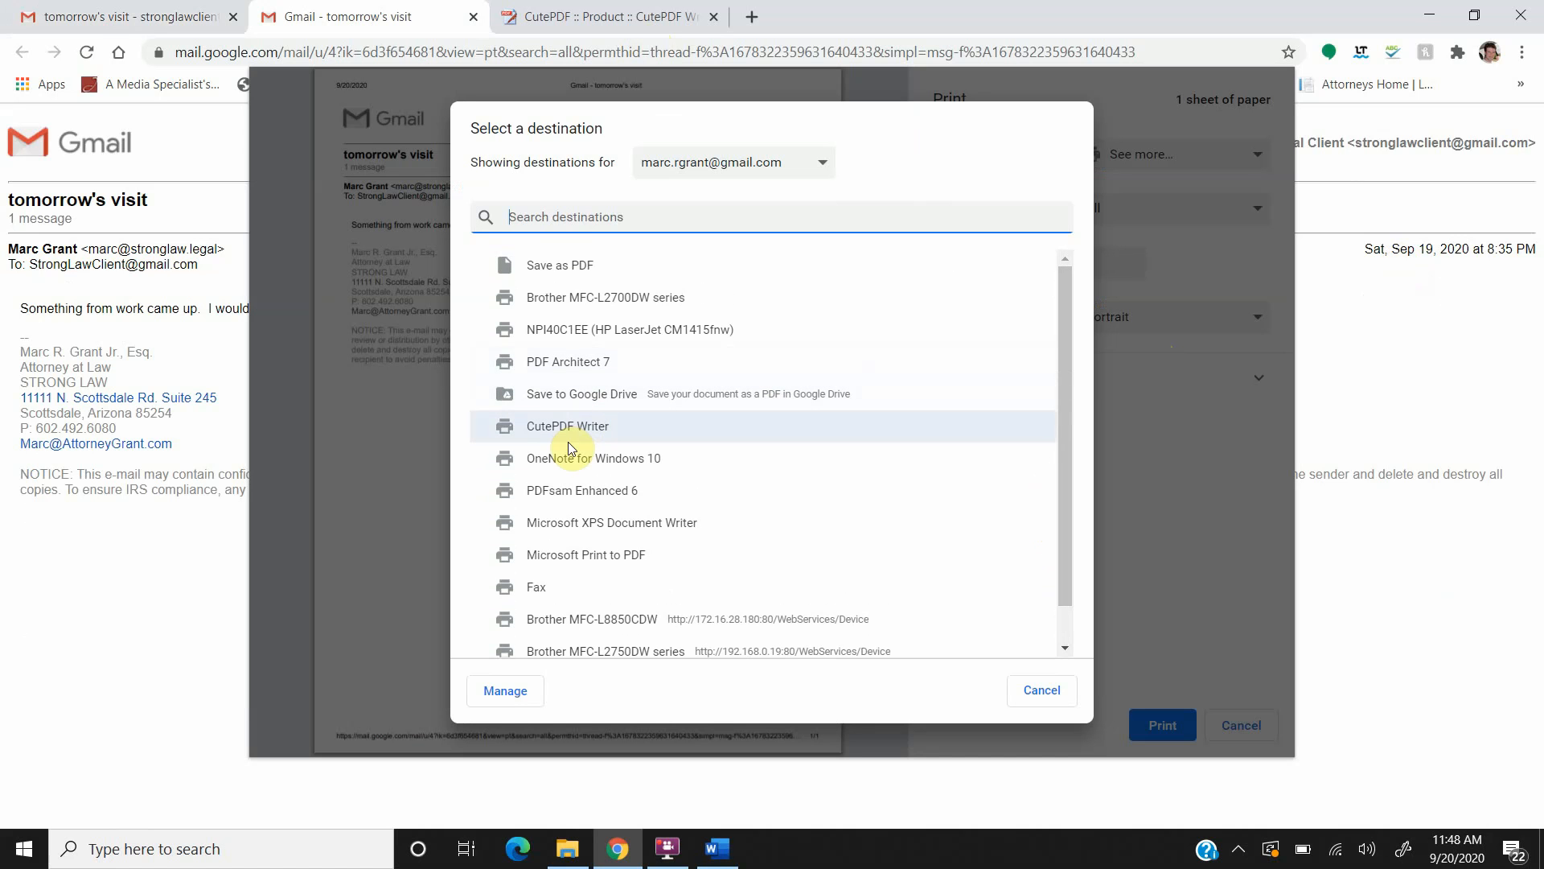
left_click(599, 434)
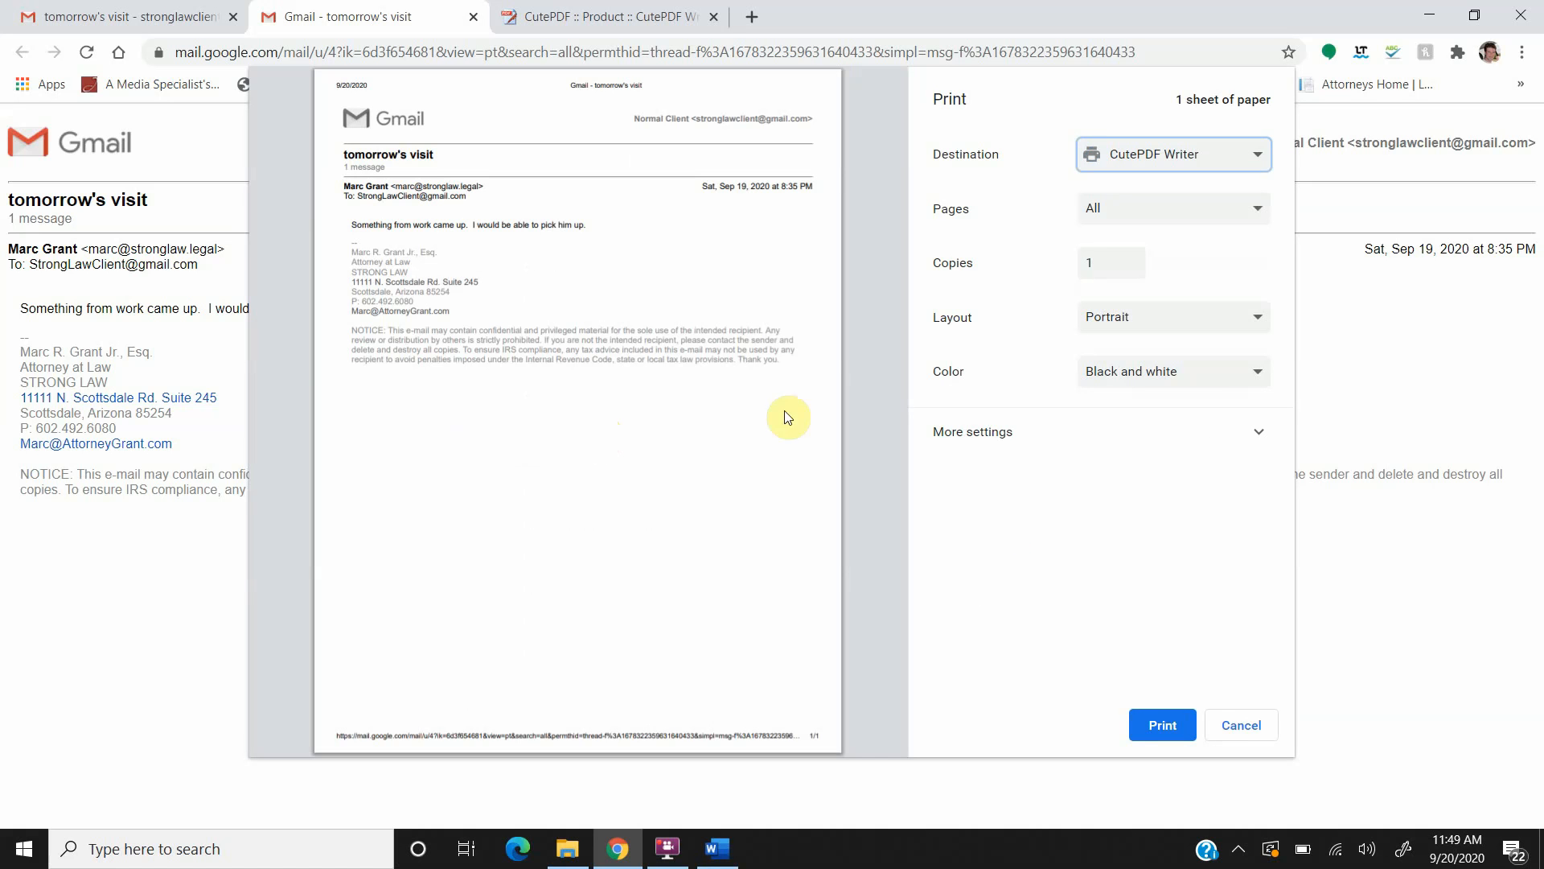
- Set the email's printout to Color with Portrait layout
left_click(1205, 378)
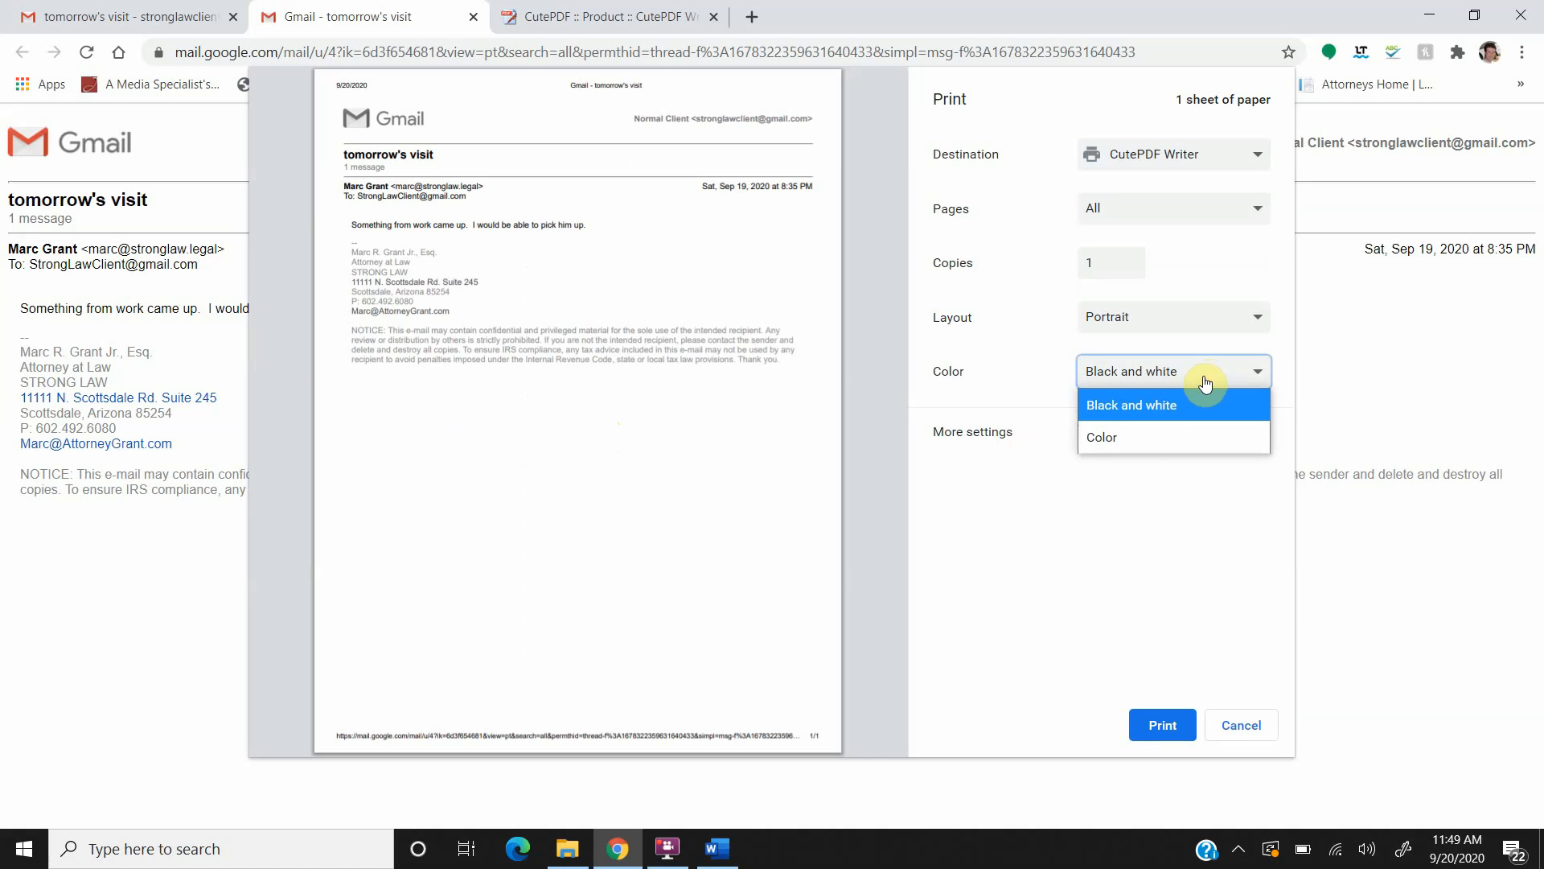
left_click(1133, 436)
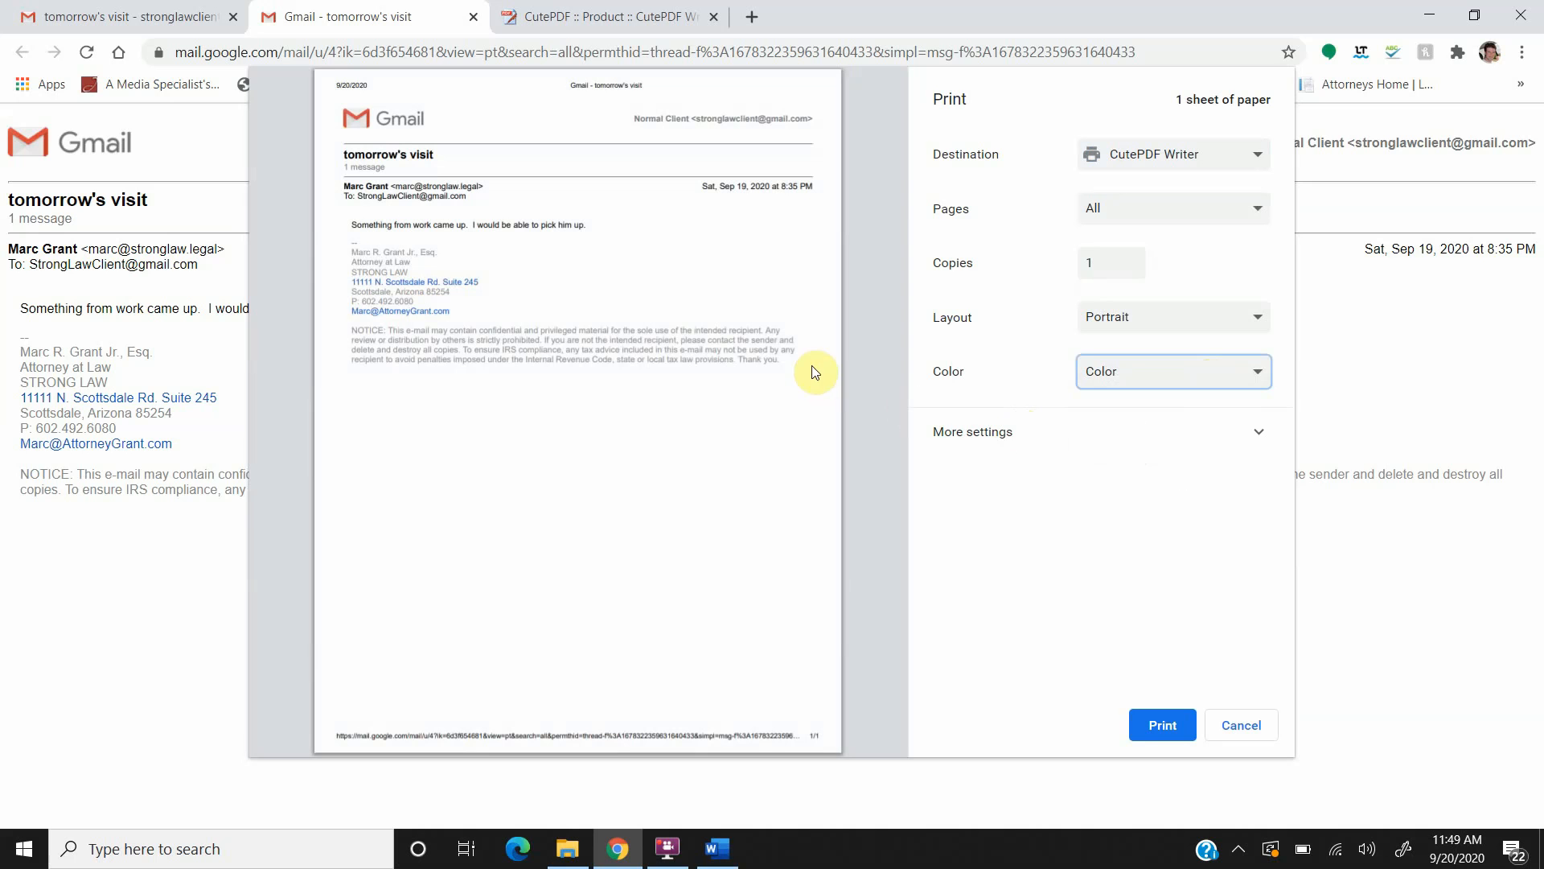
left_click(1132, 332)
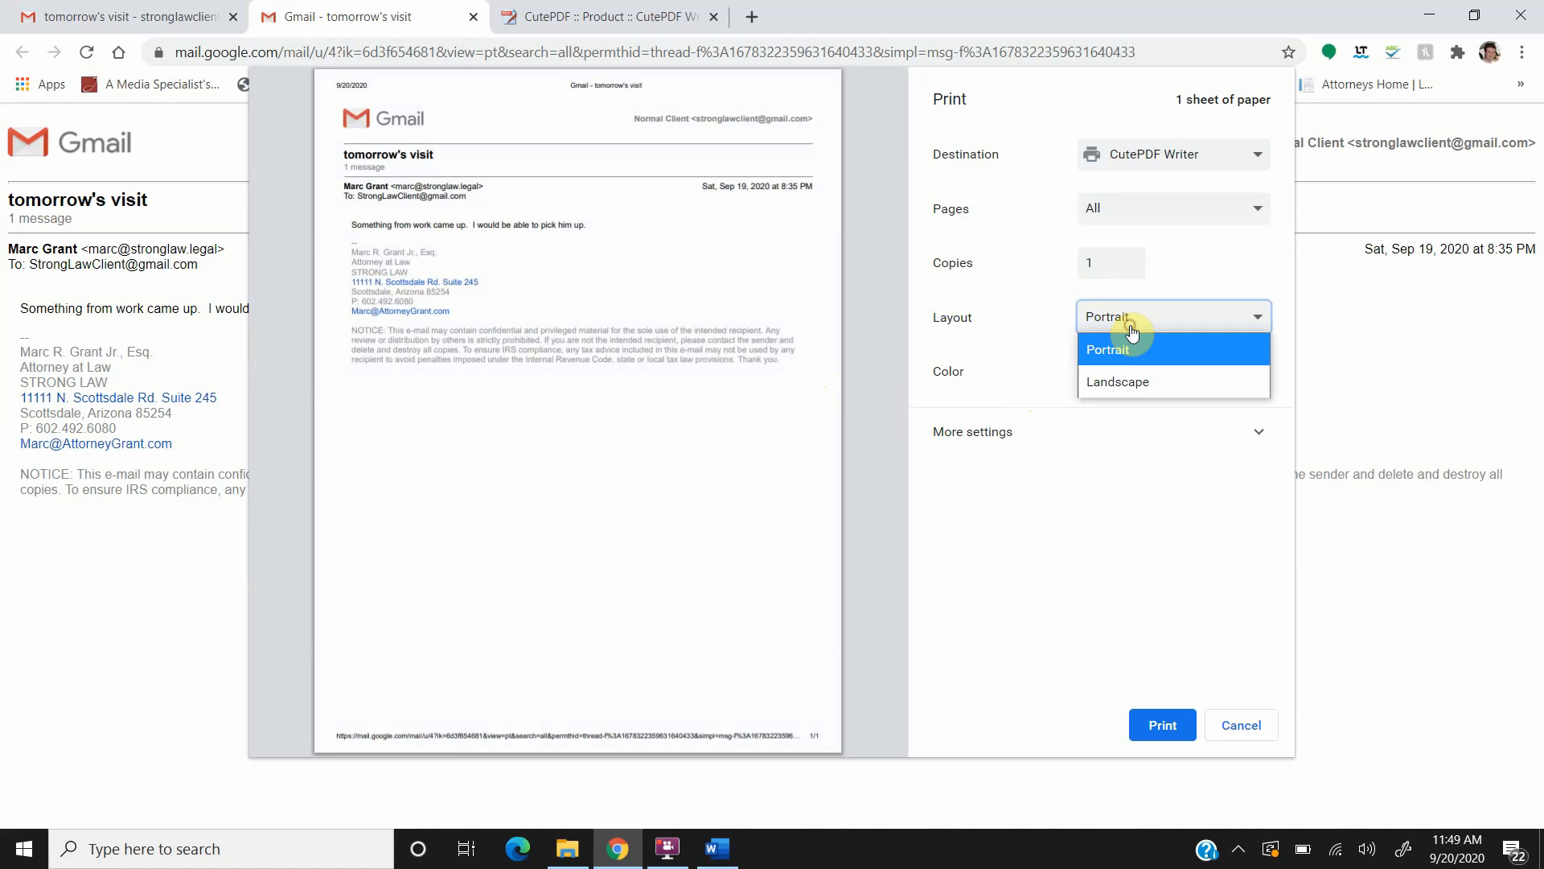
left_click(1129, 336)
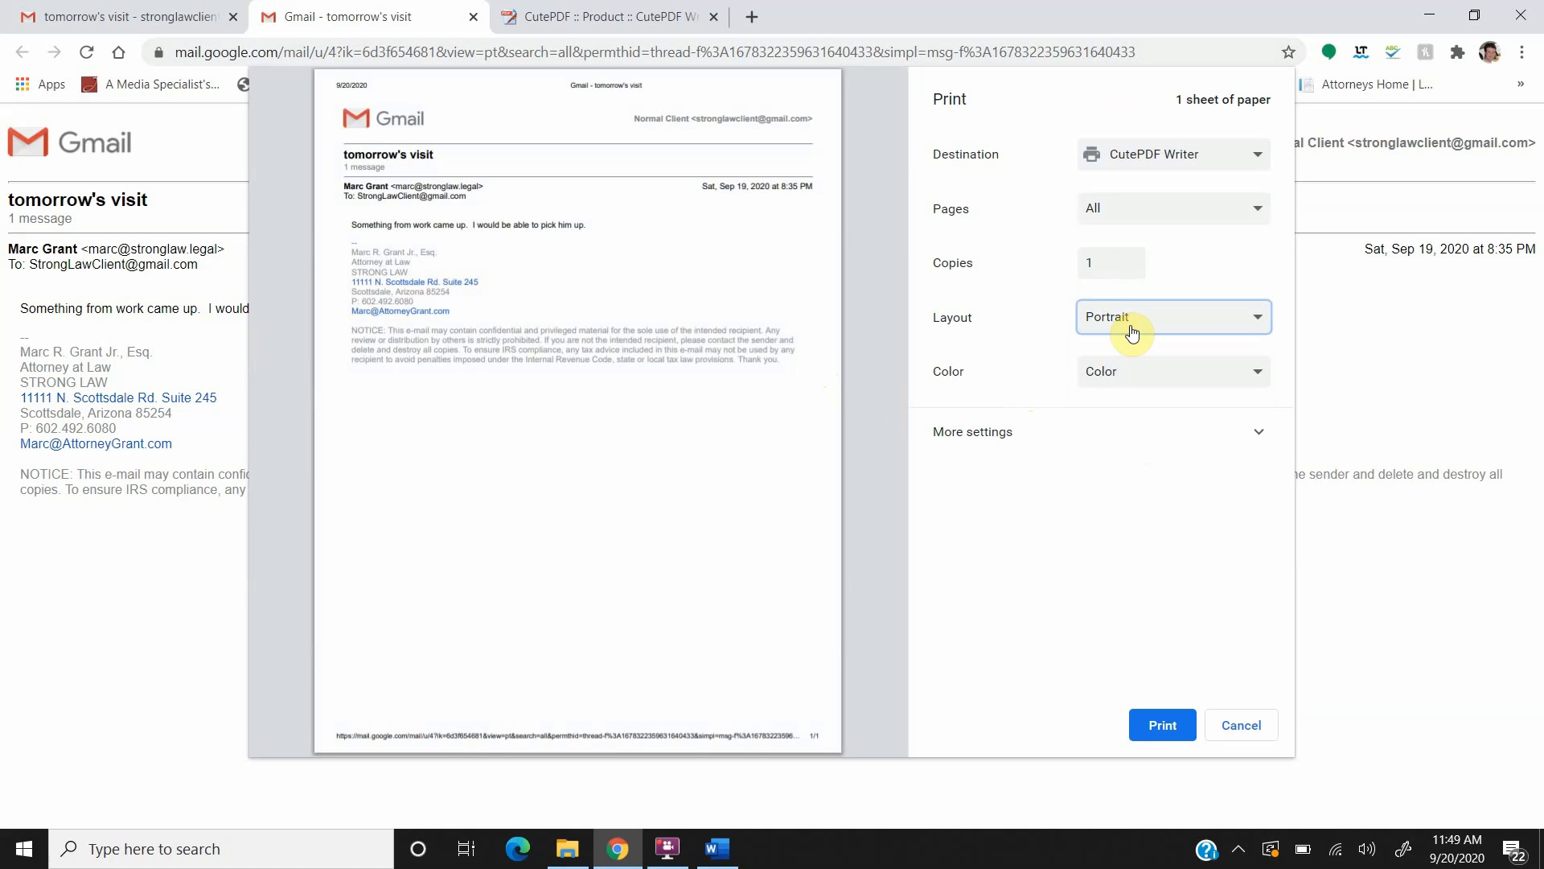
- Review the additional print settings, including the paper size options, and print the email with Letter paper
left_click(1000, 431)
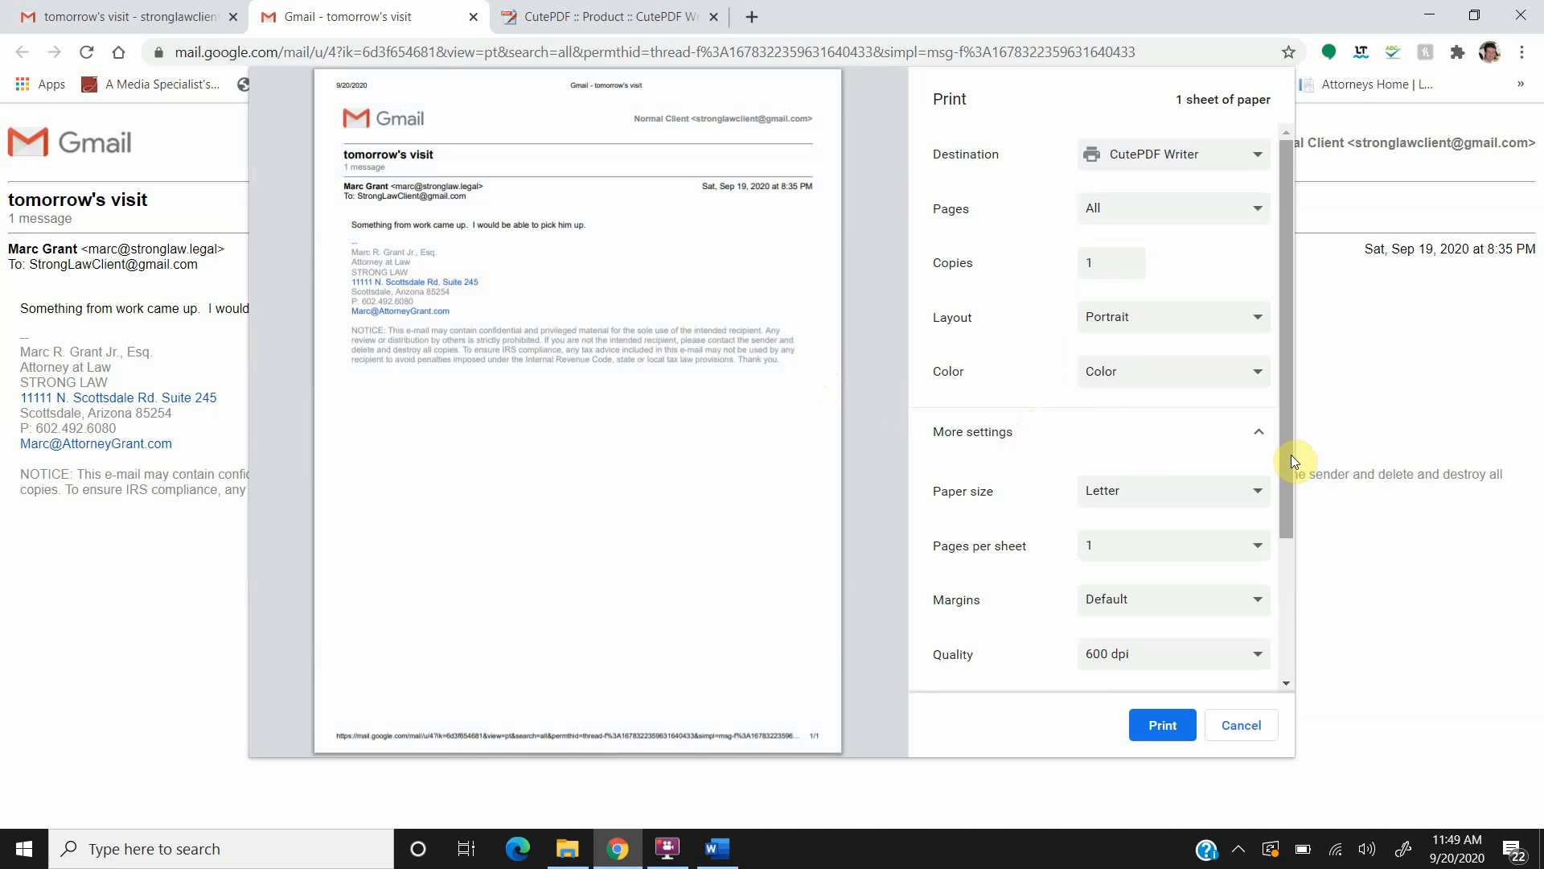
left_click_drag(1289, 456, 1271, 607)
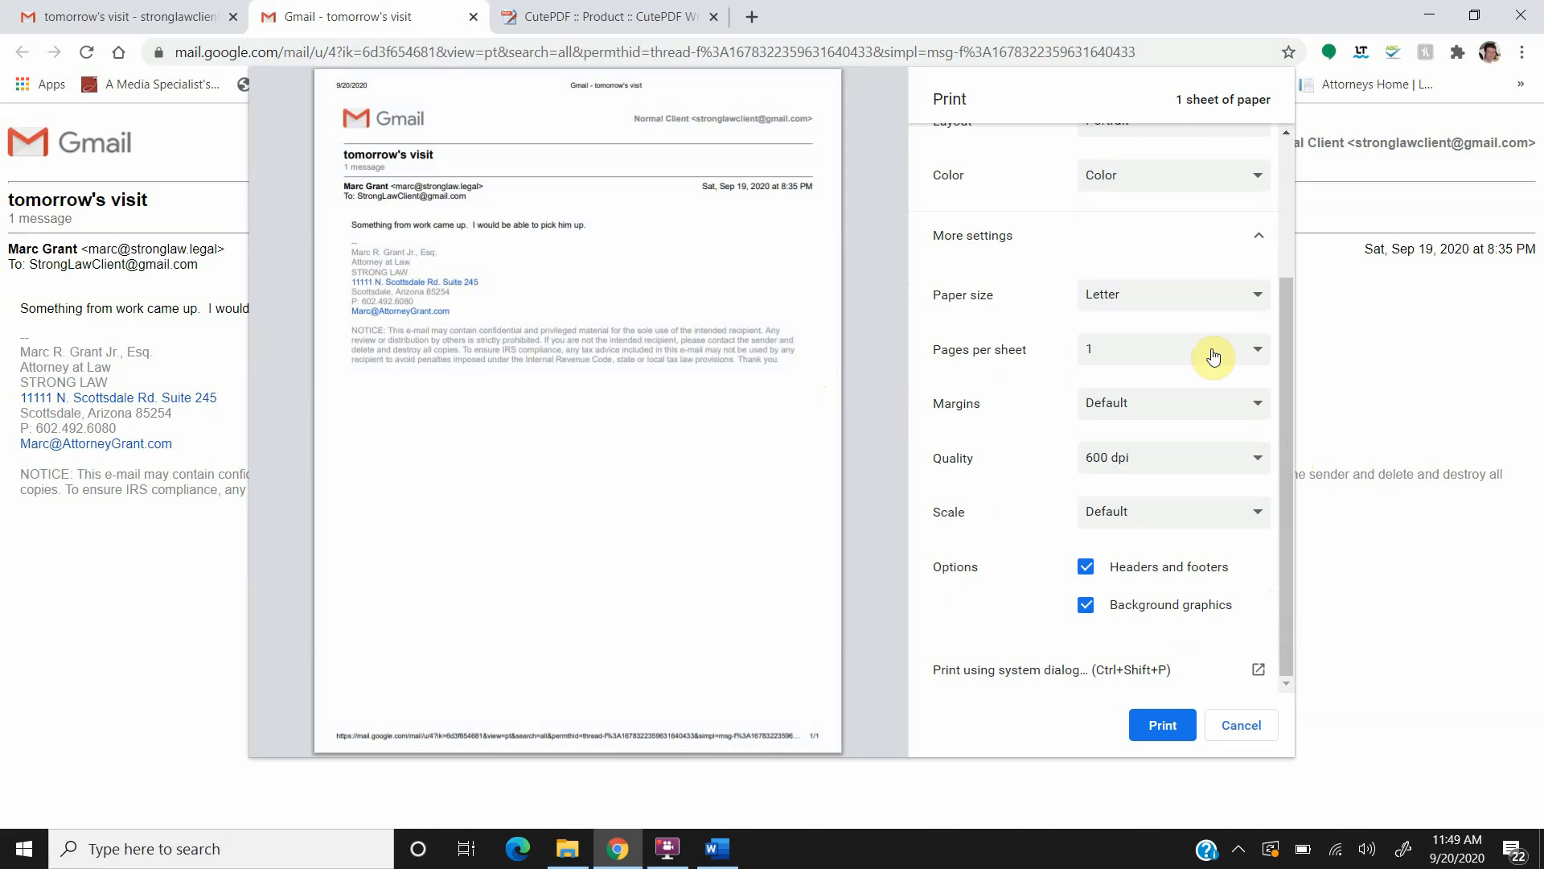
left_click(1222, 301)
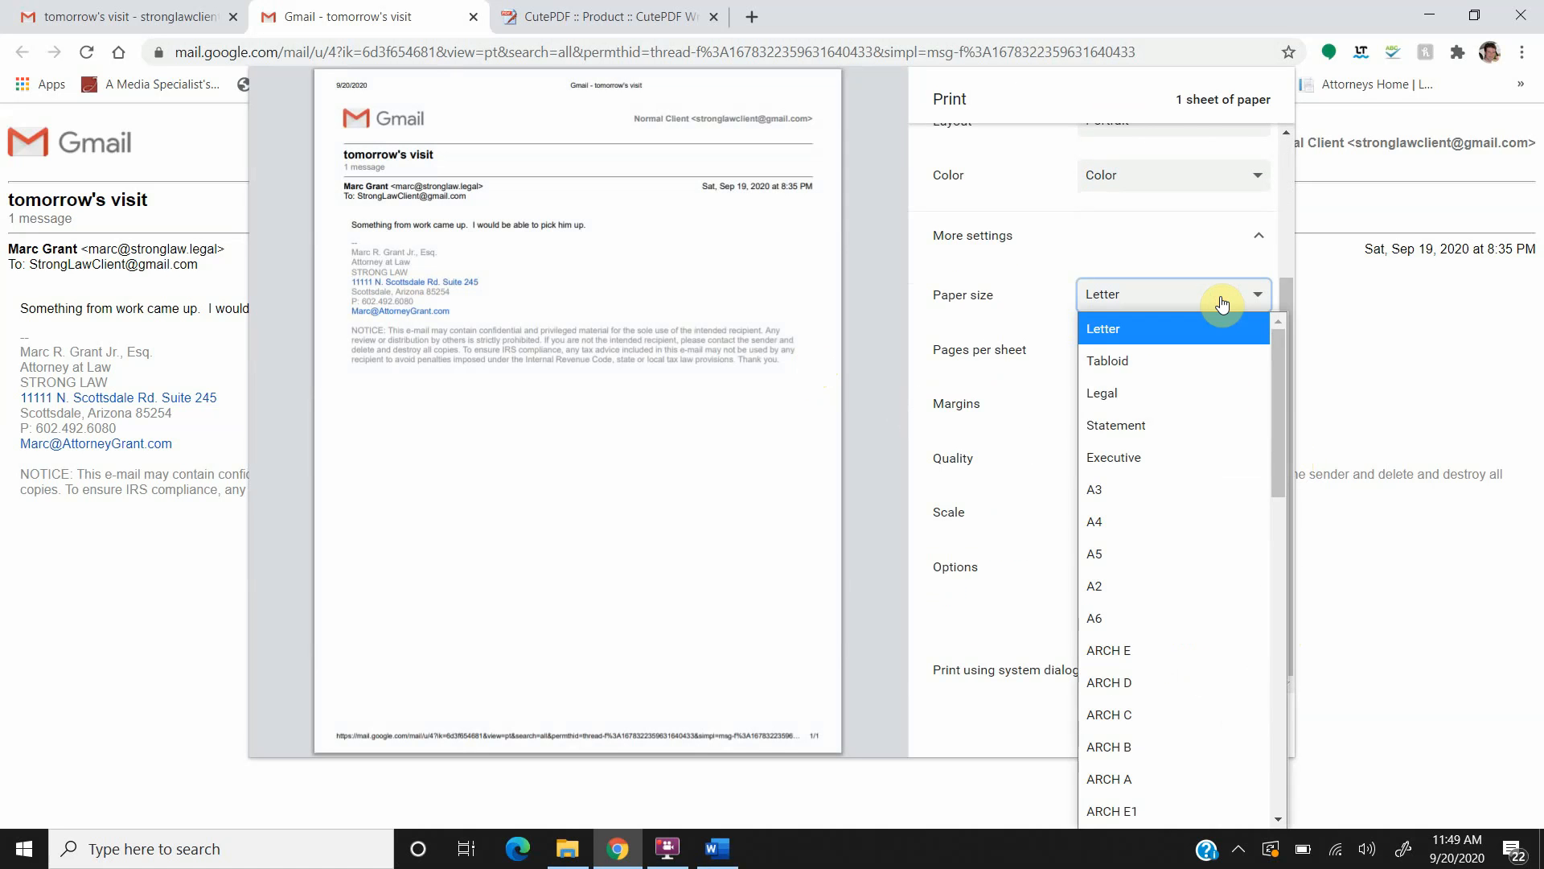
left_click(1001, 314)
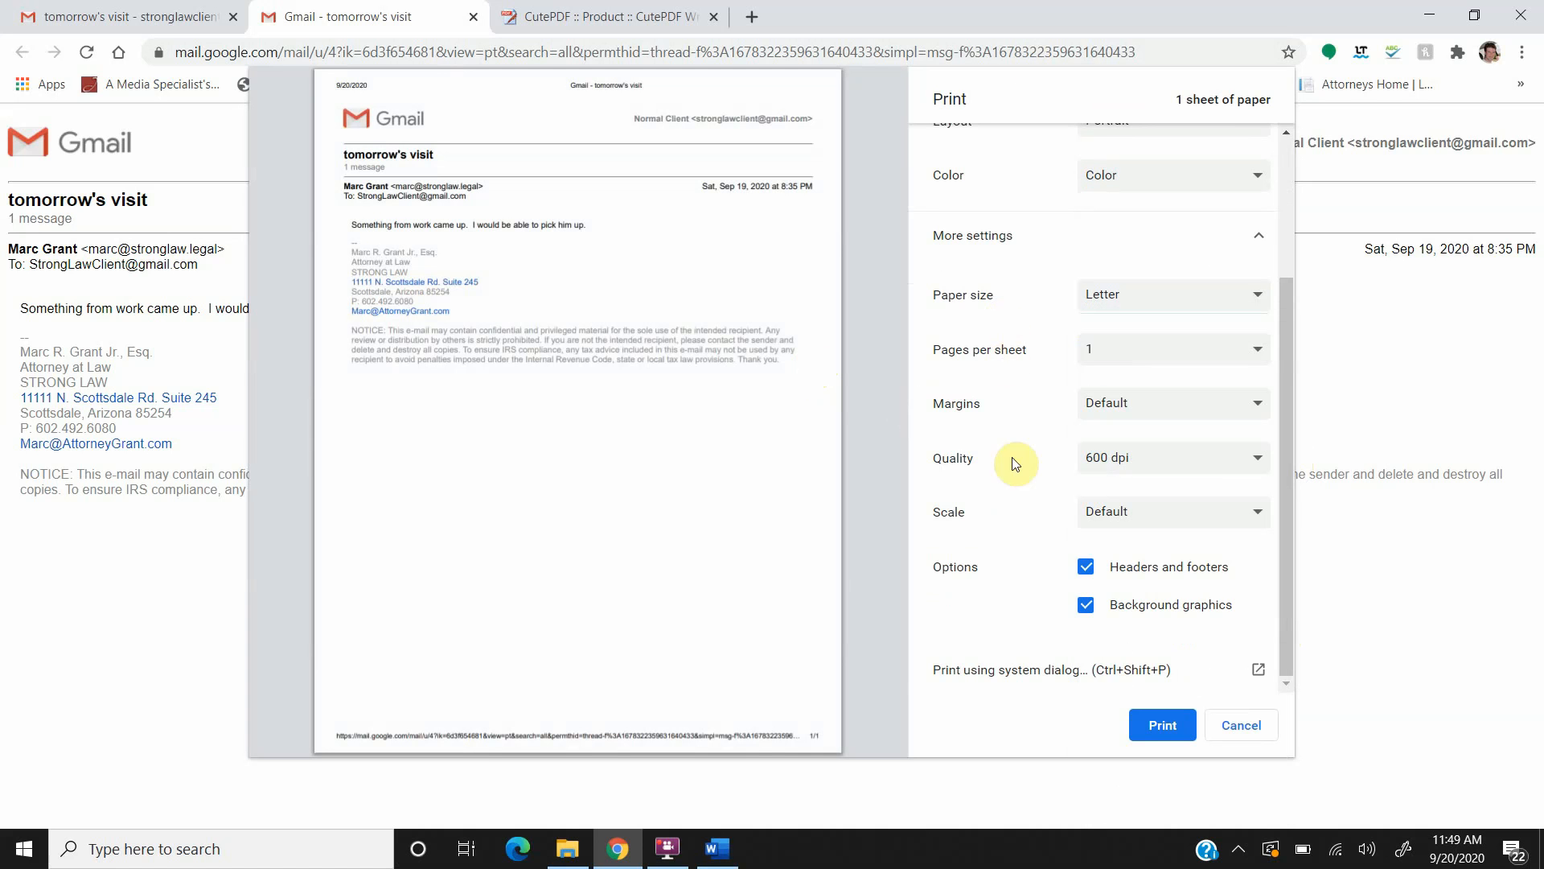
left_click(1163, 725)
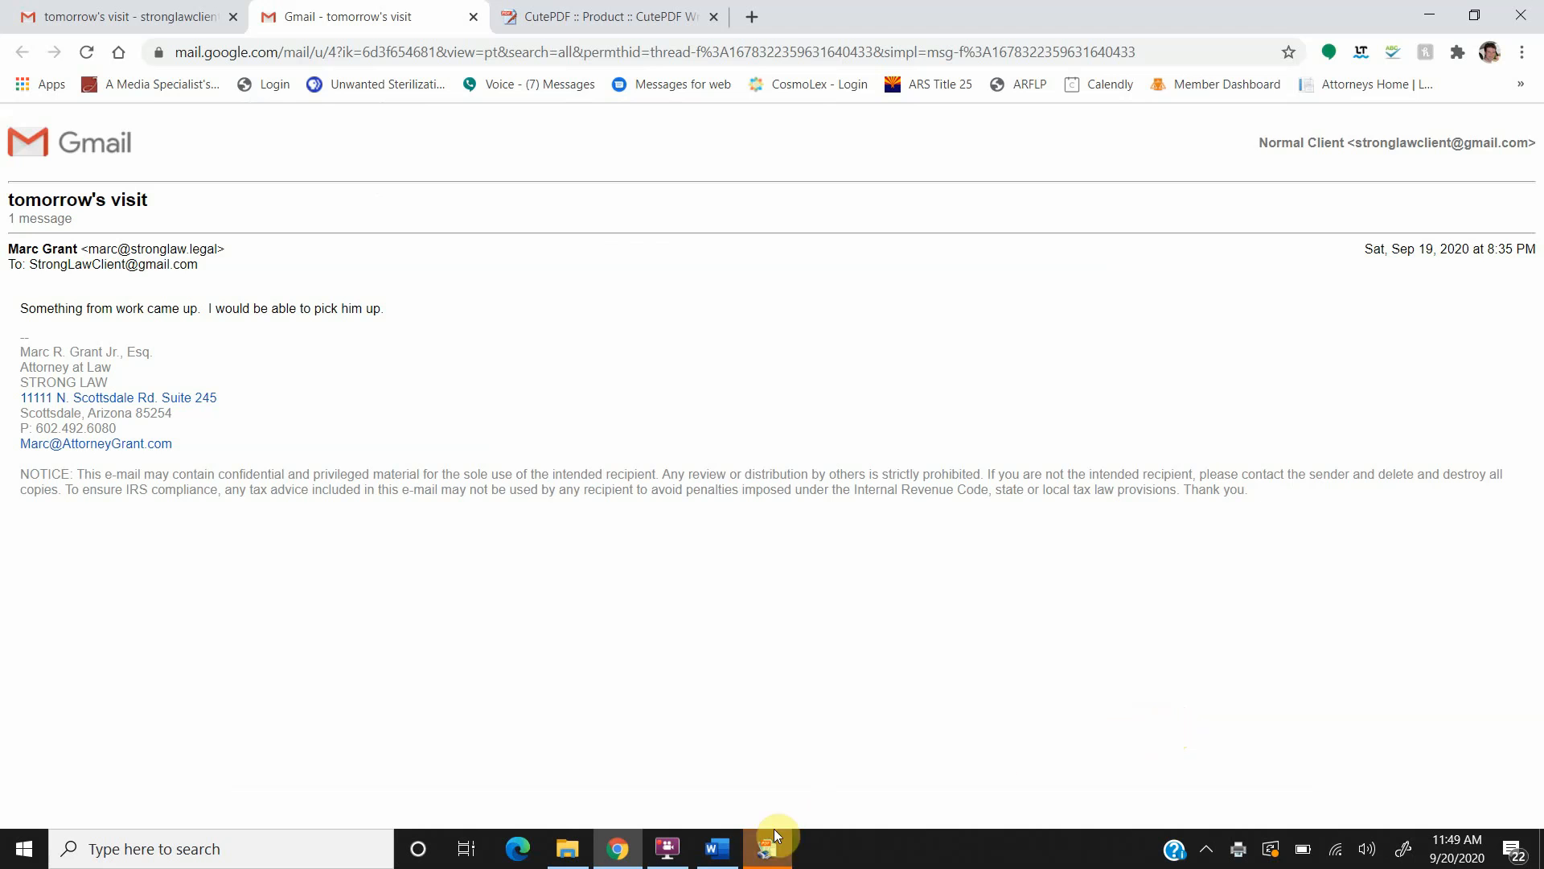
- Switch to the CutePDF Writer save dialog and save the PDF in Downloads as "Exhibit 01"
mouse_move(756, 861)
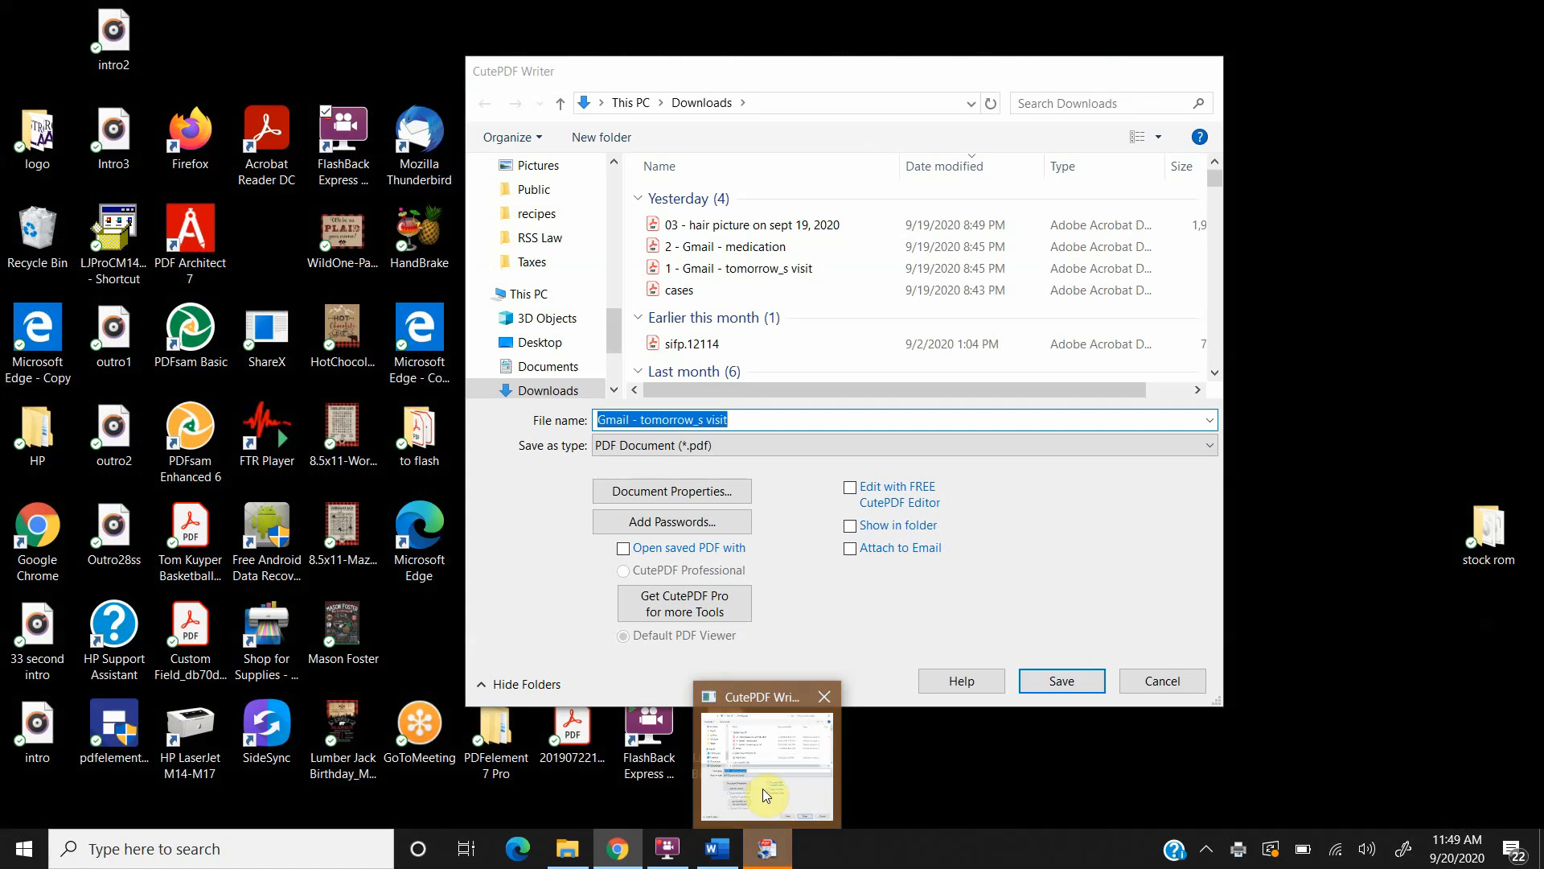
left_click(763, 794)
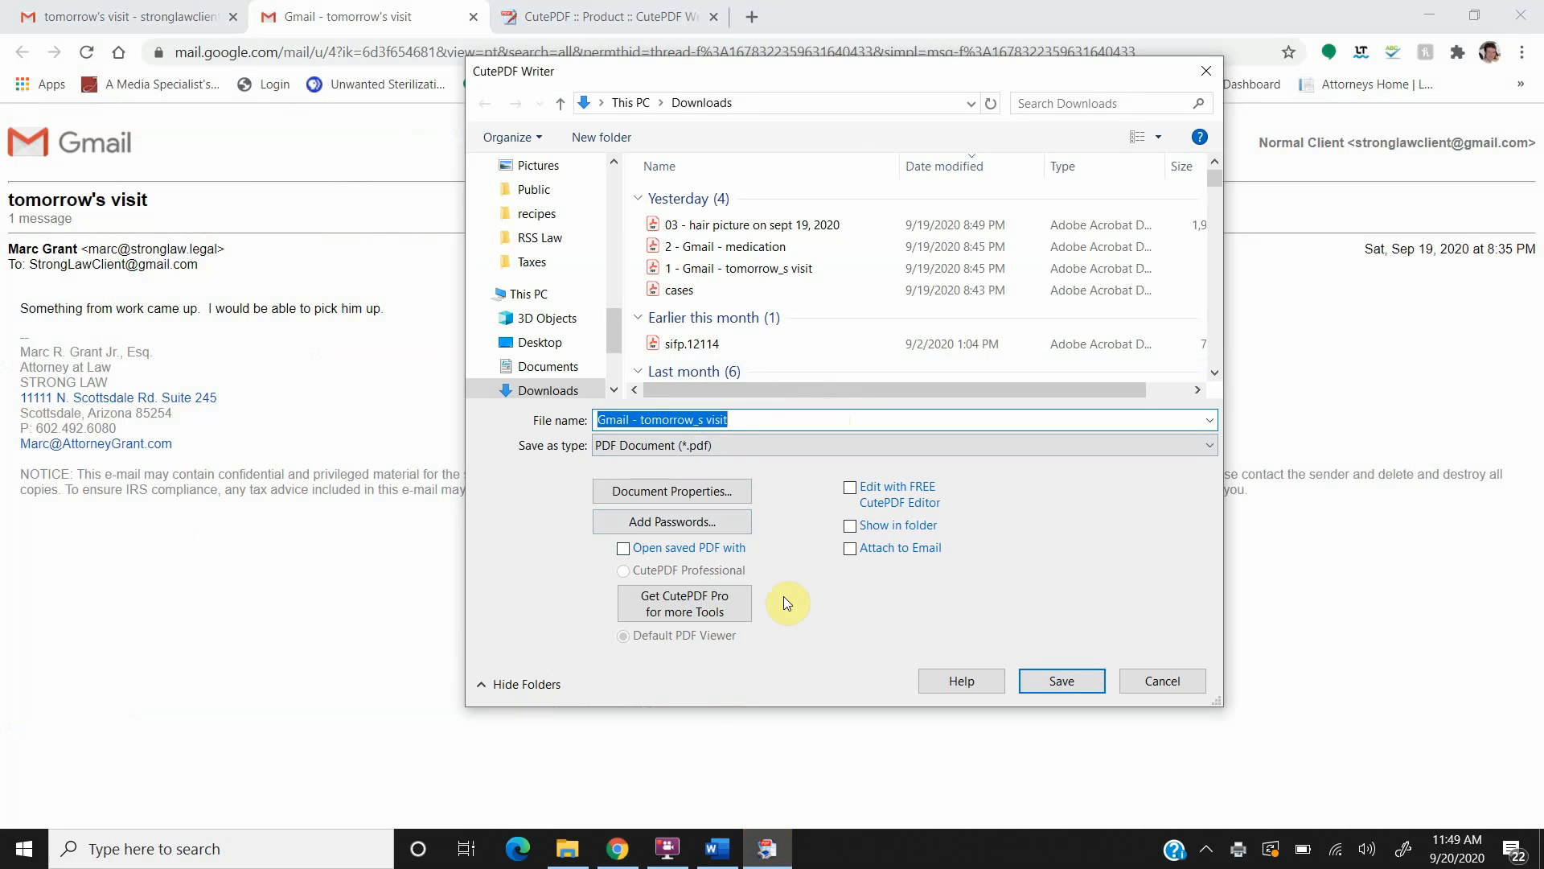
type("Exh")
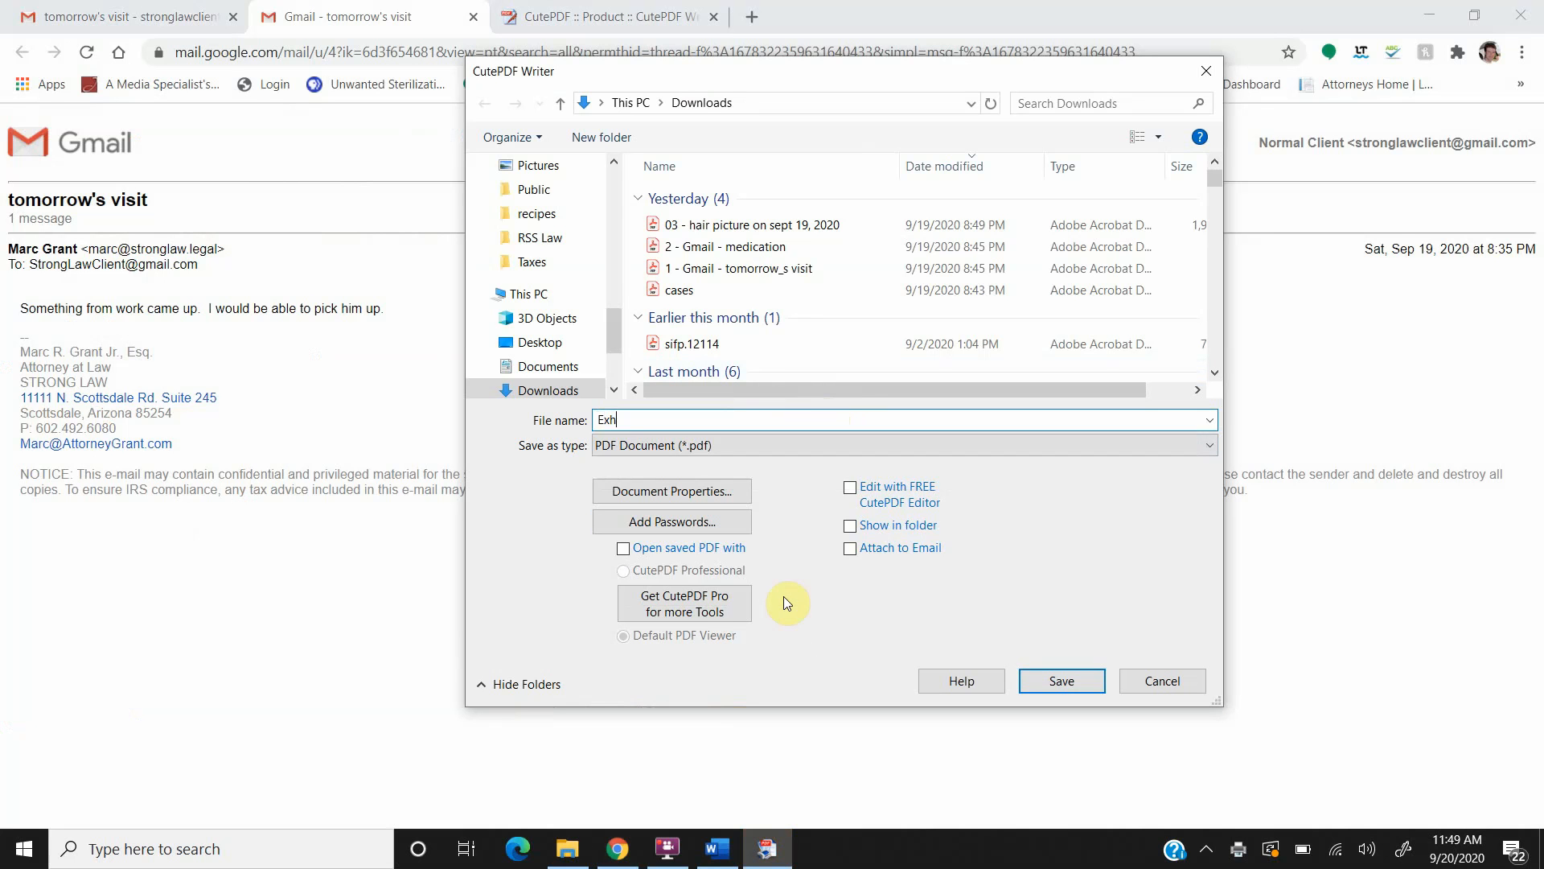
type("ibit 01")
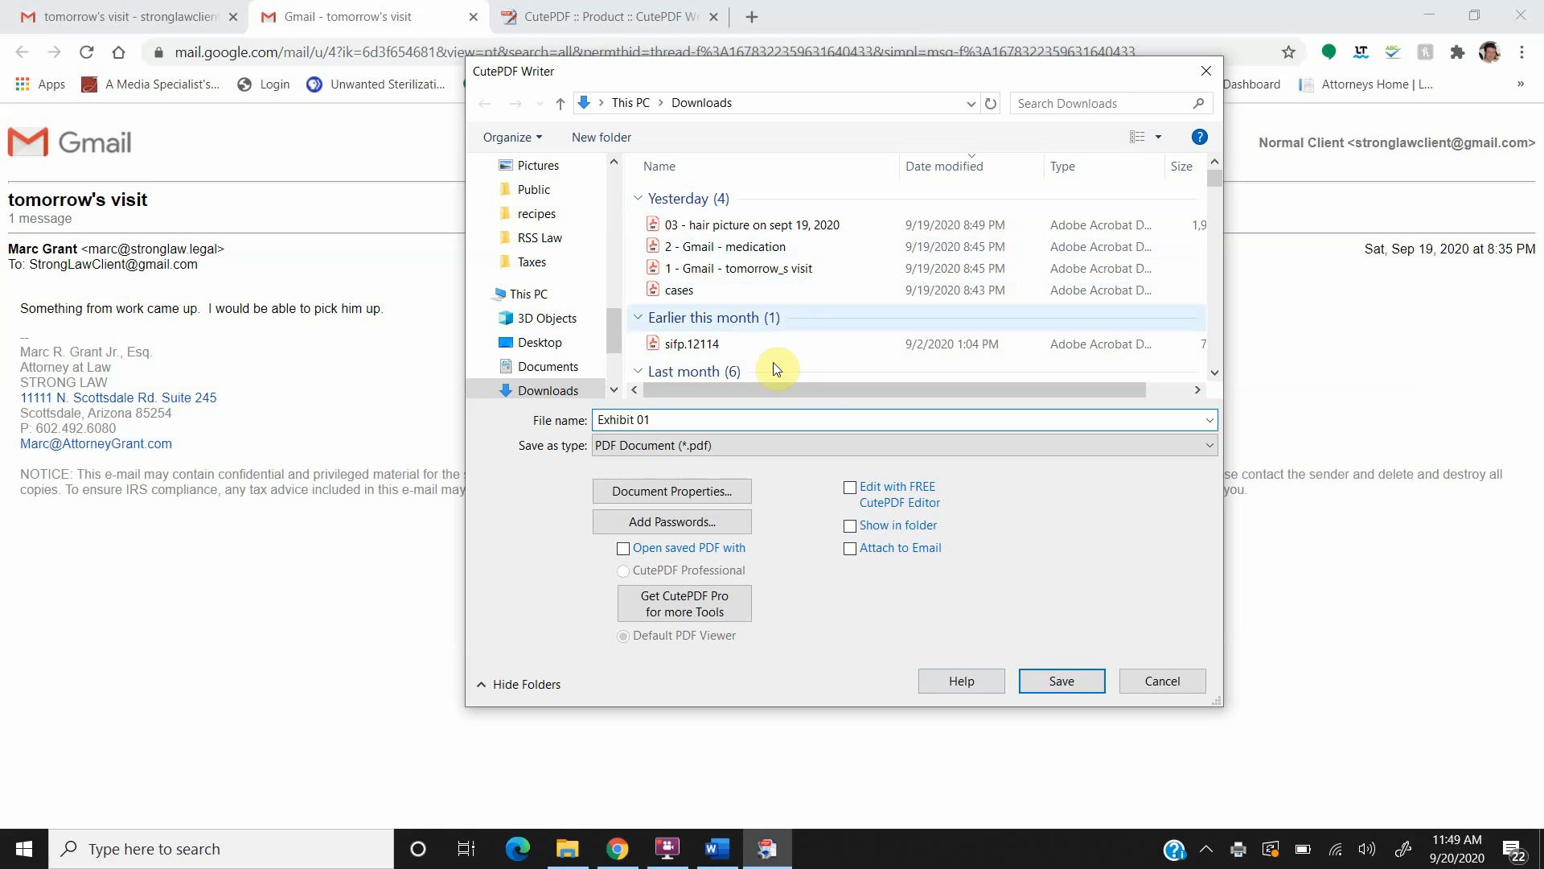
left_click(1075, 685)
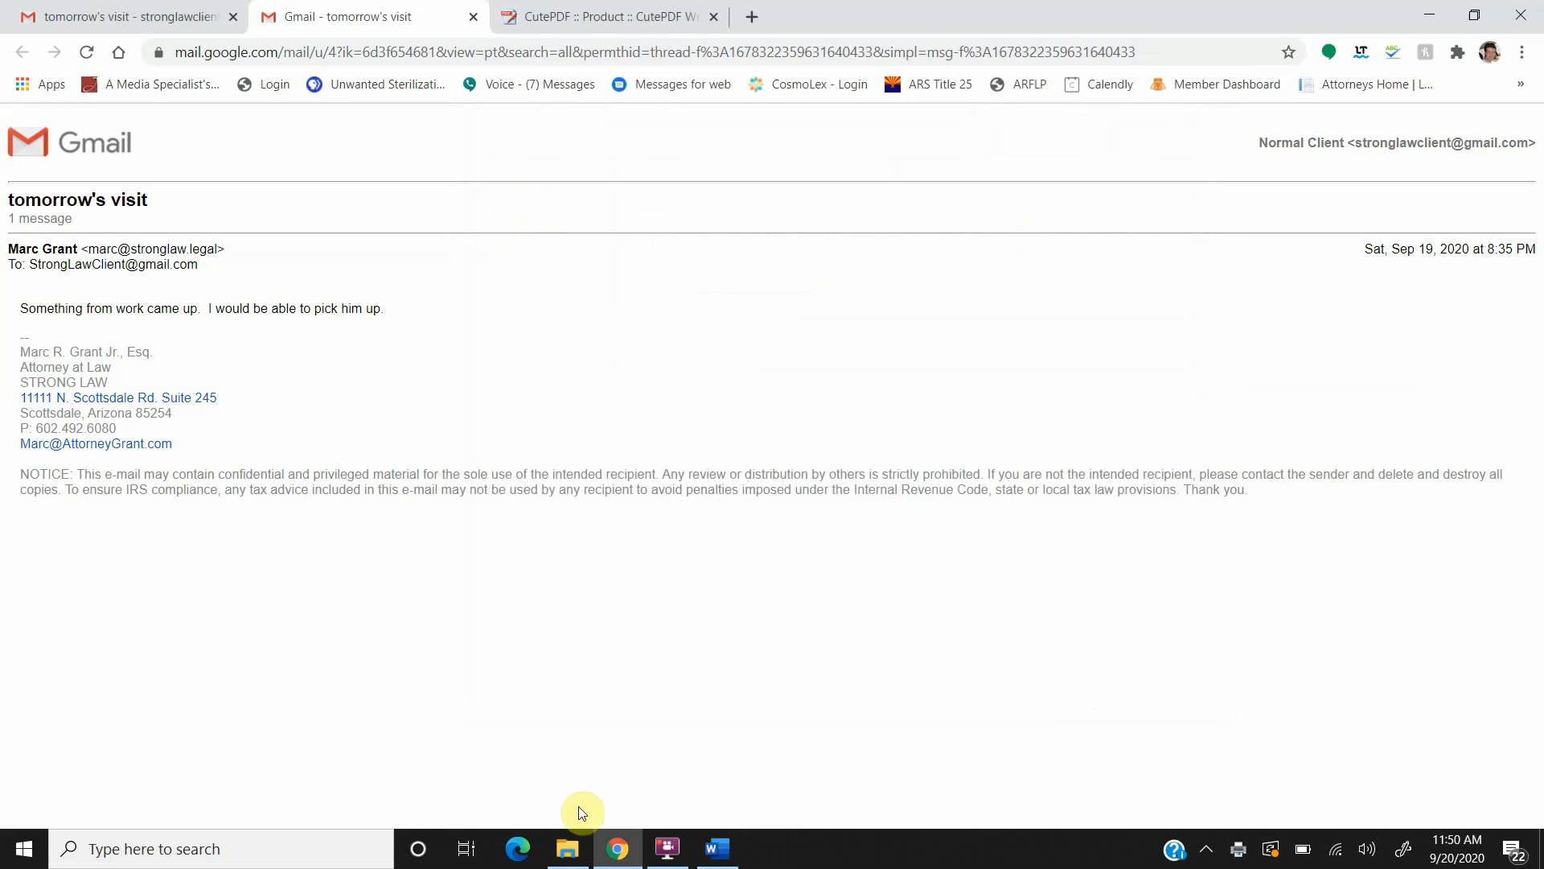
- Switch to the Exhibit Table document in Word and enter exhibit 1's title as "September 19, 2020, email Re Tomorrow's Visit"
mouse_move(568, 859)
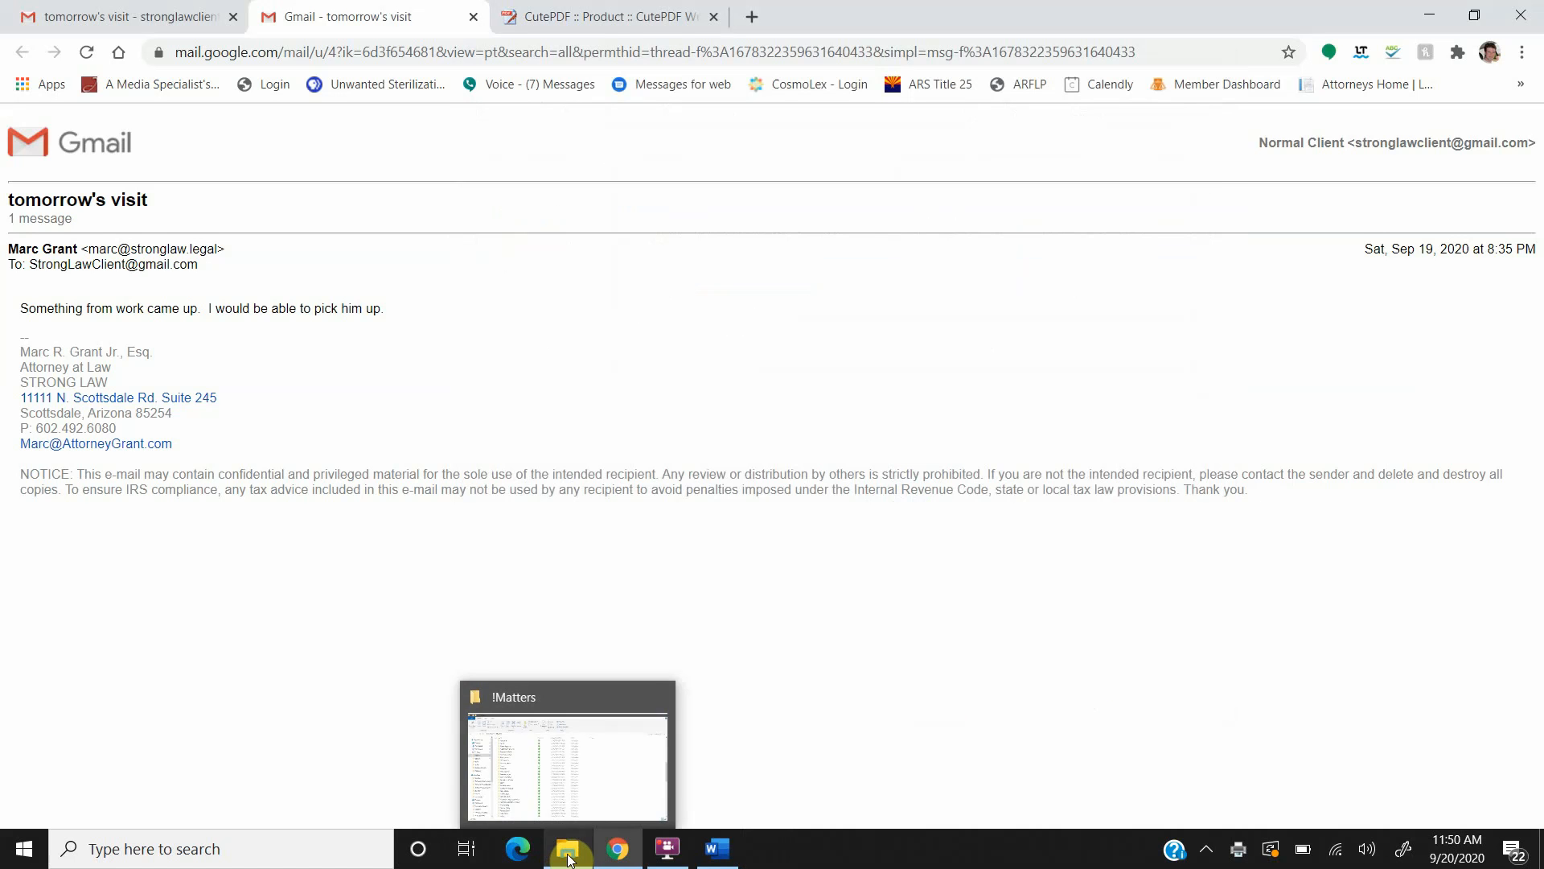
mouse_move(703, 862)
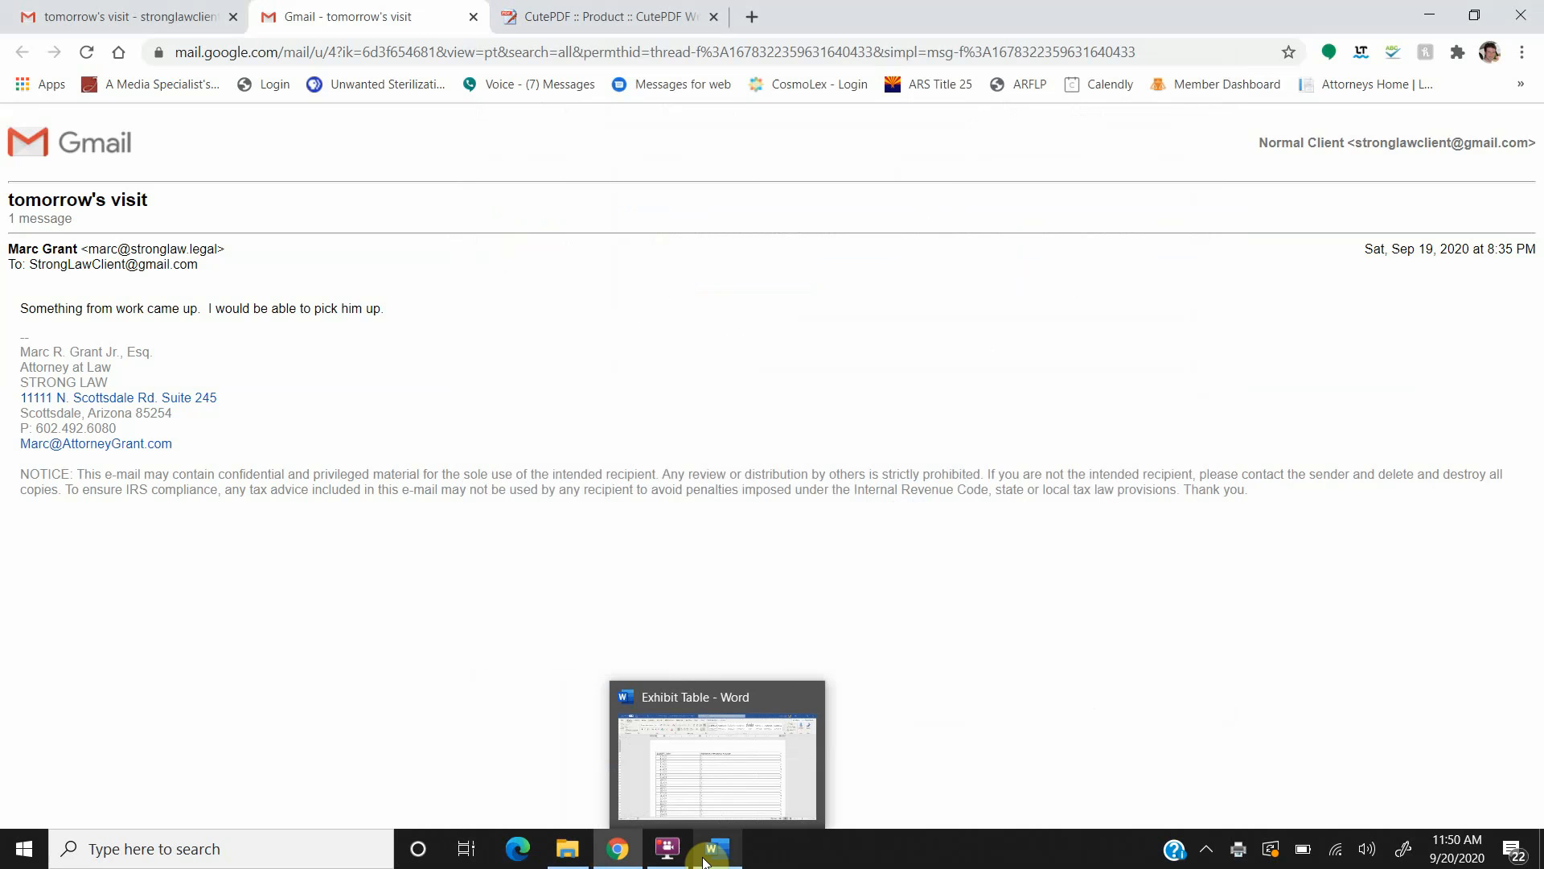
left_click(736, 783)
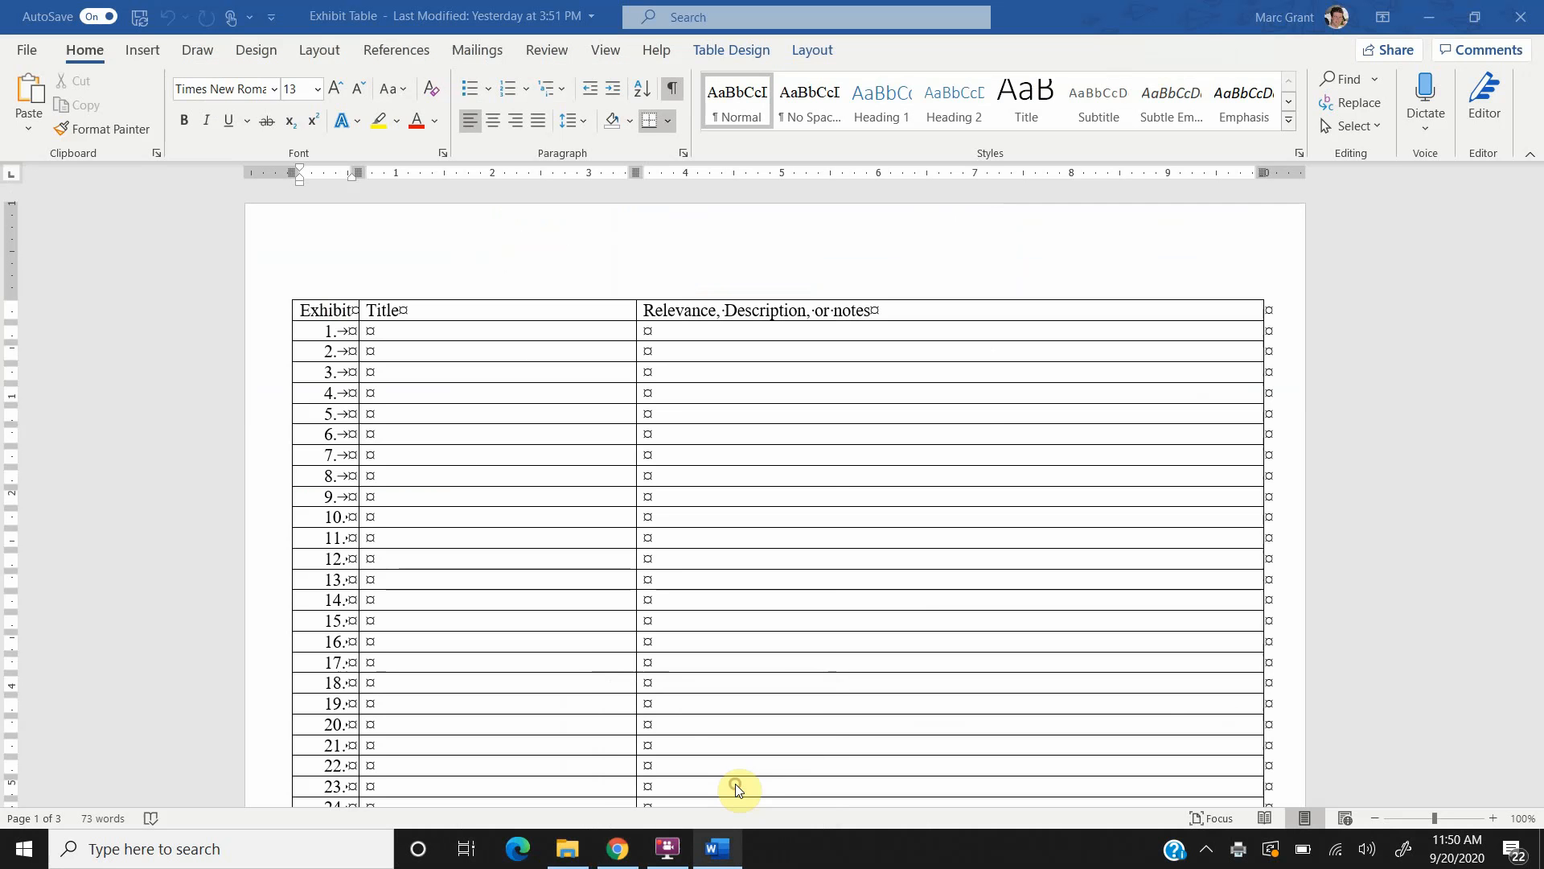
left_click(397, 332)
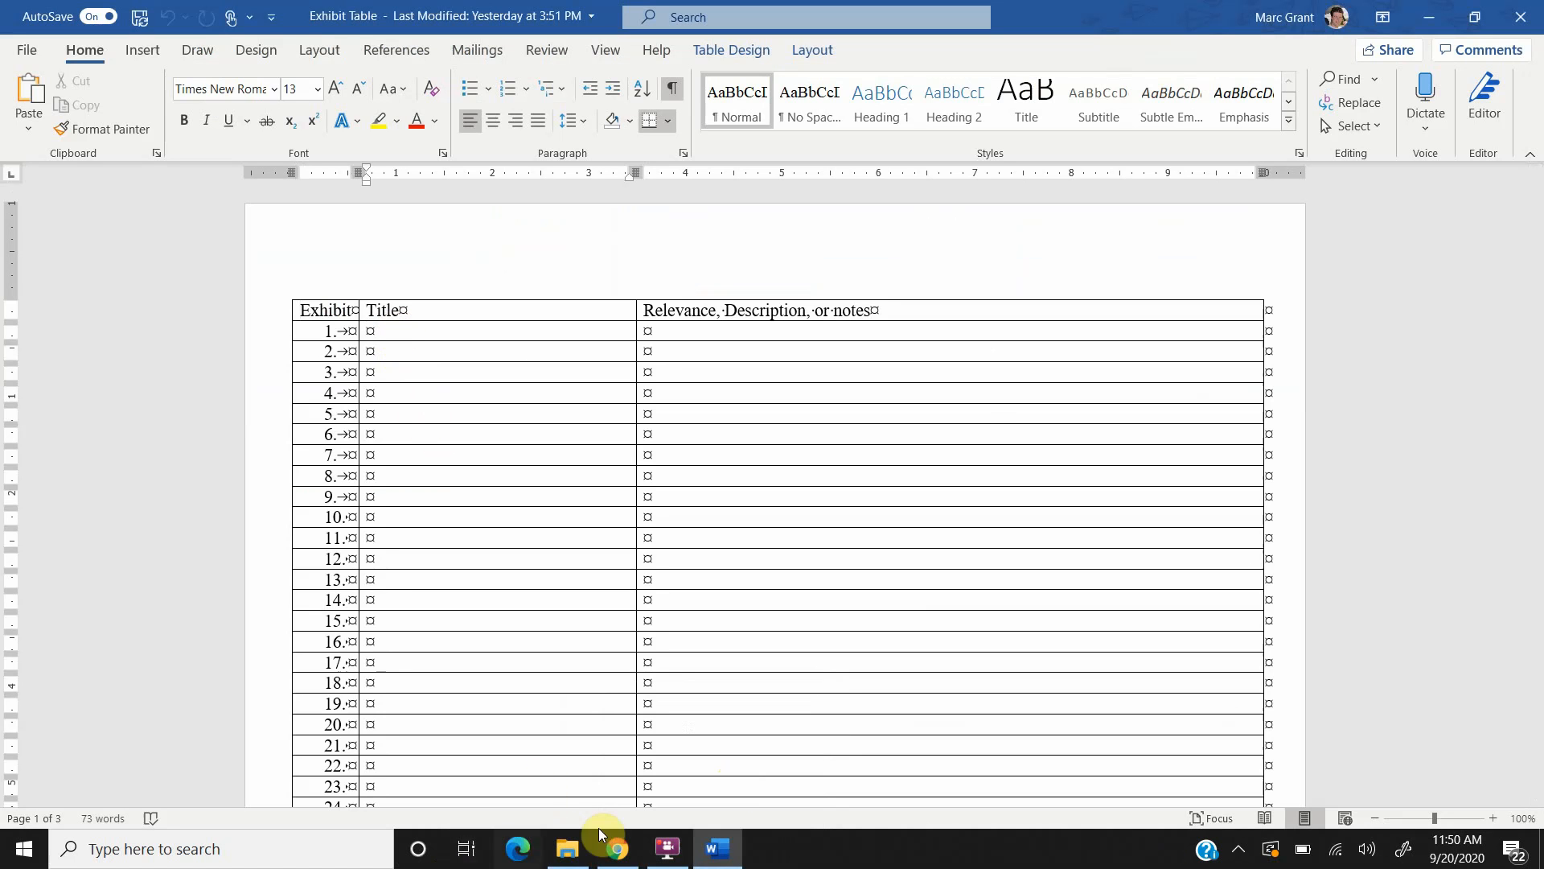
left_click(615, 859)
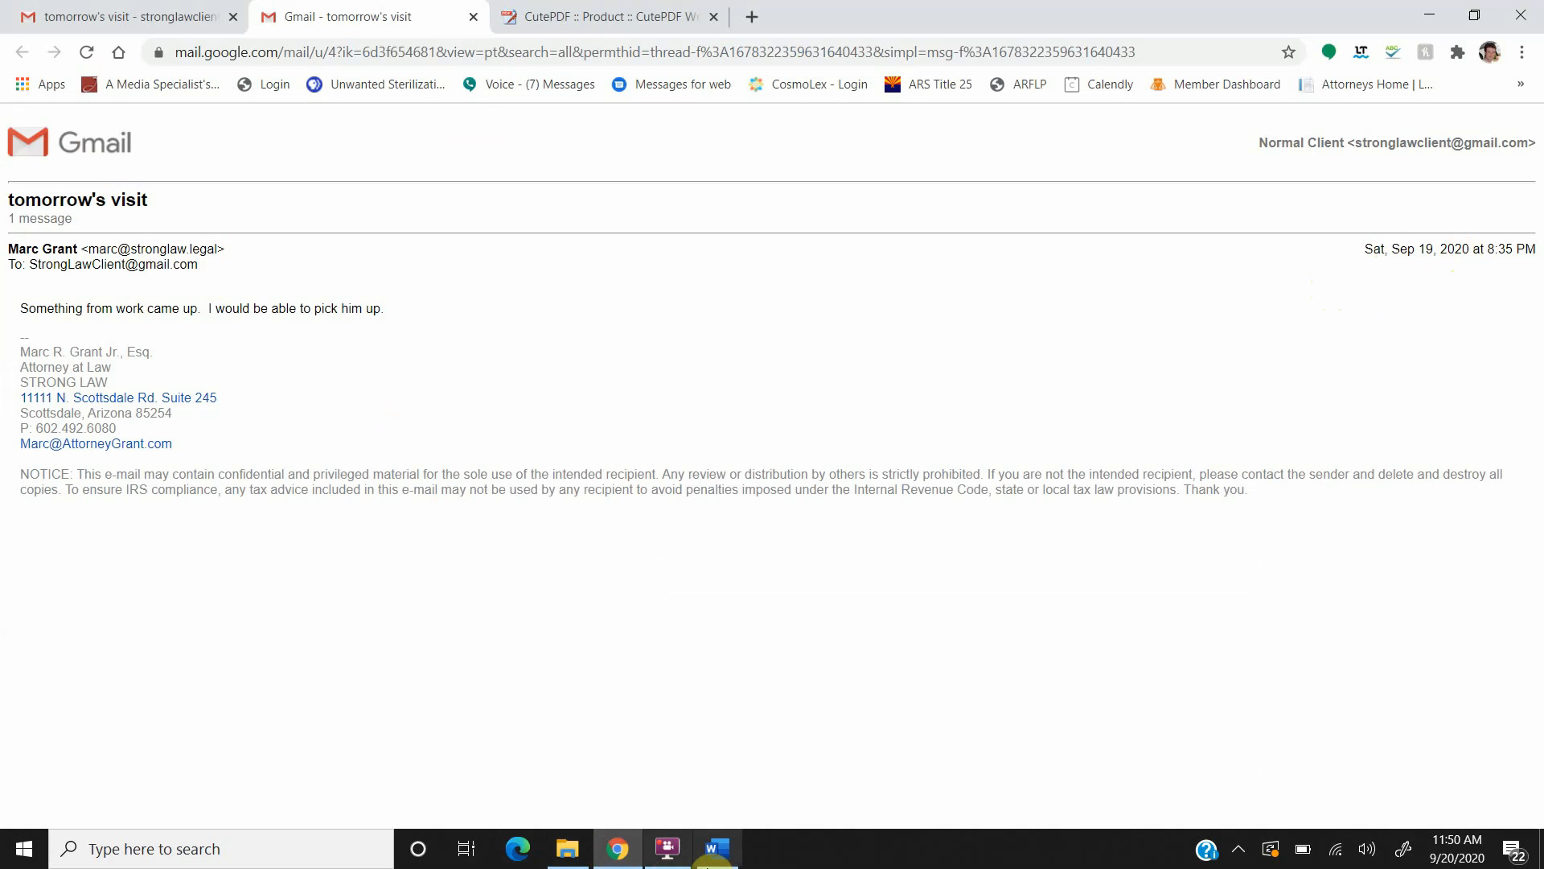
left_click(707, 851)
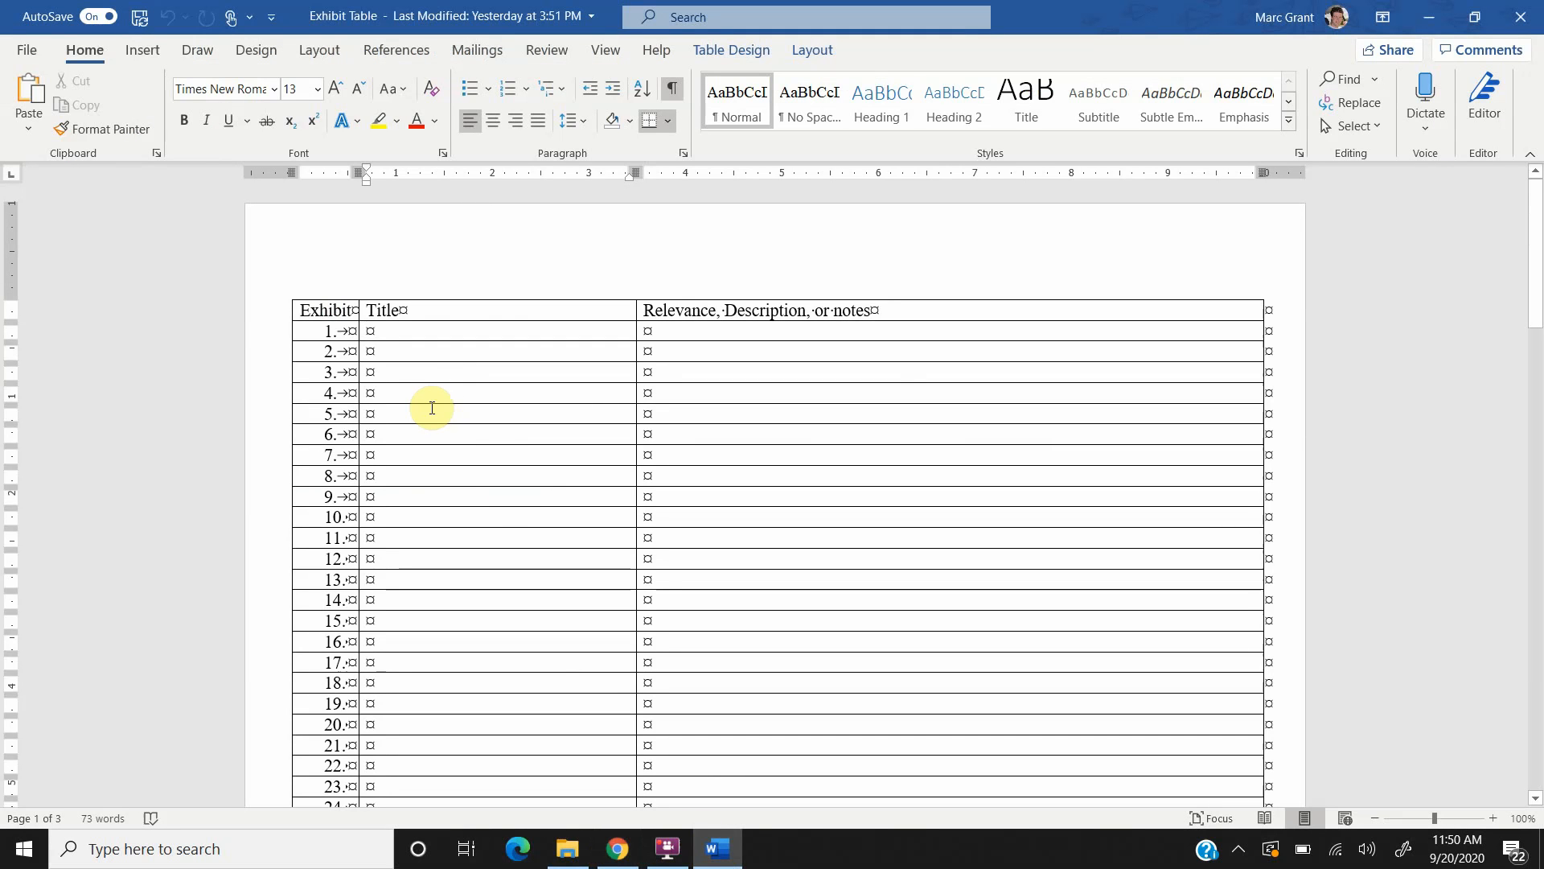
type("September ")
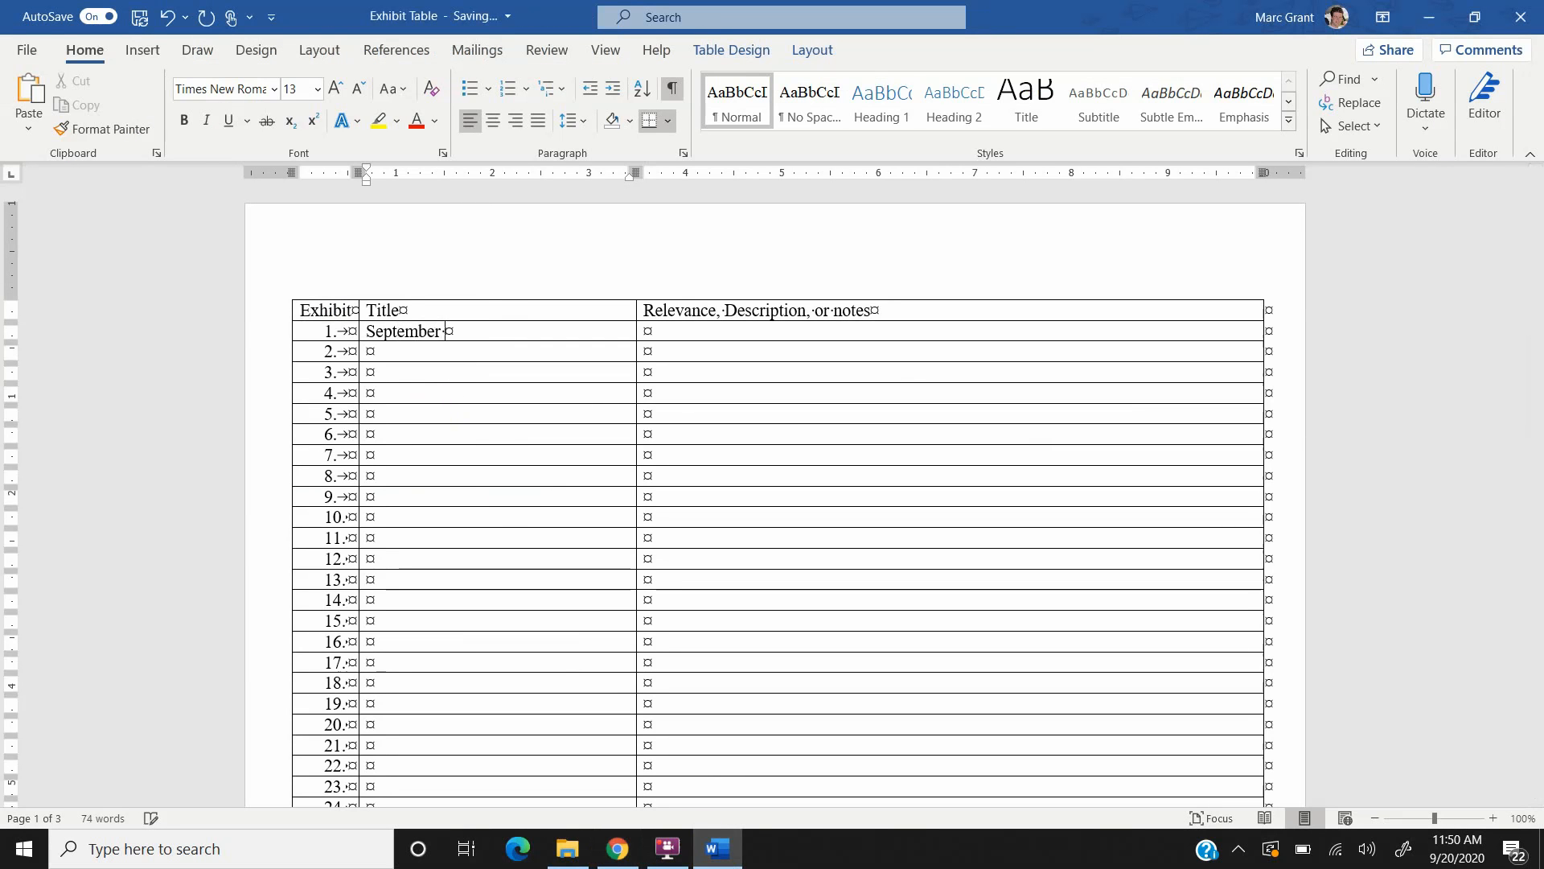
type("19, 2")
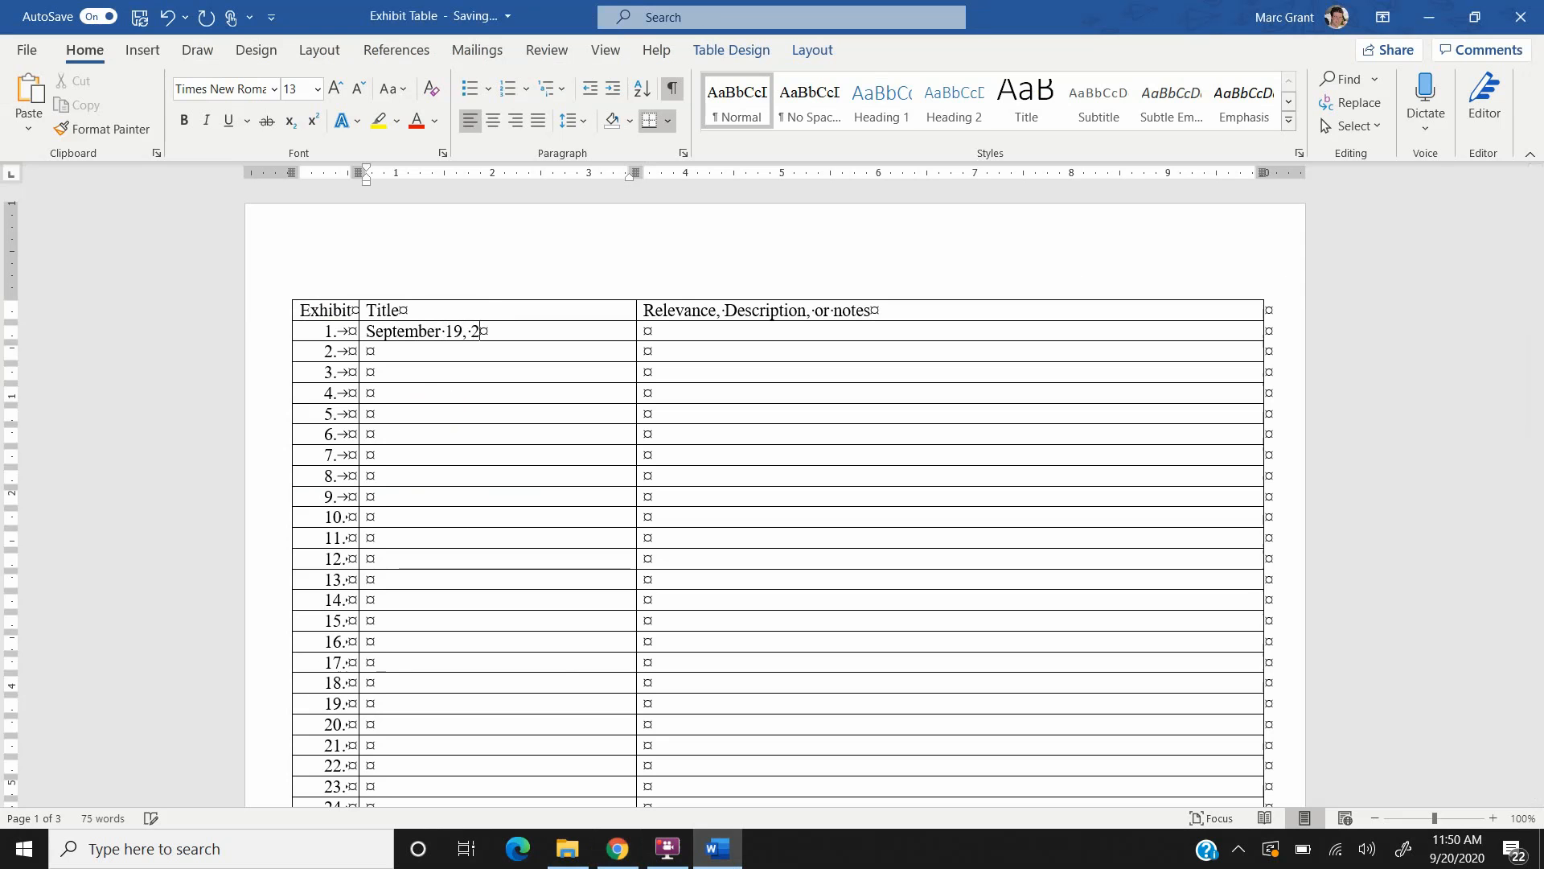
type("020, email Re ")
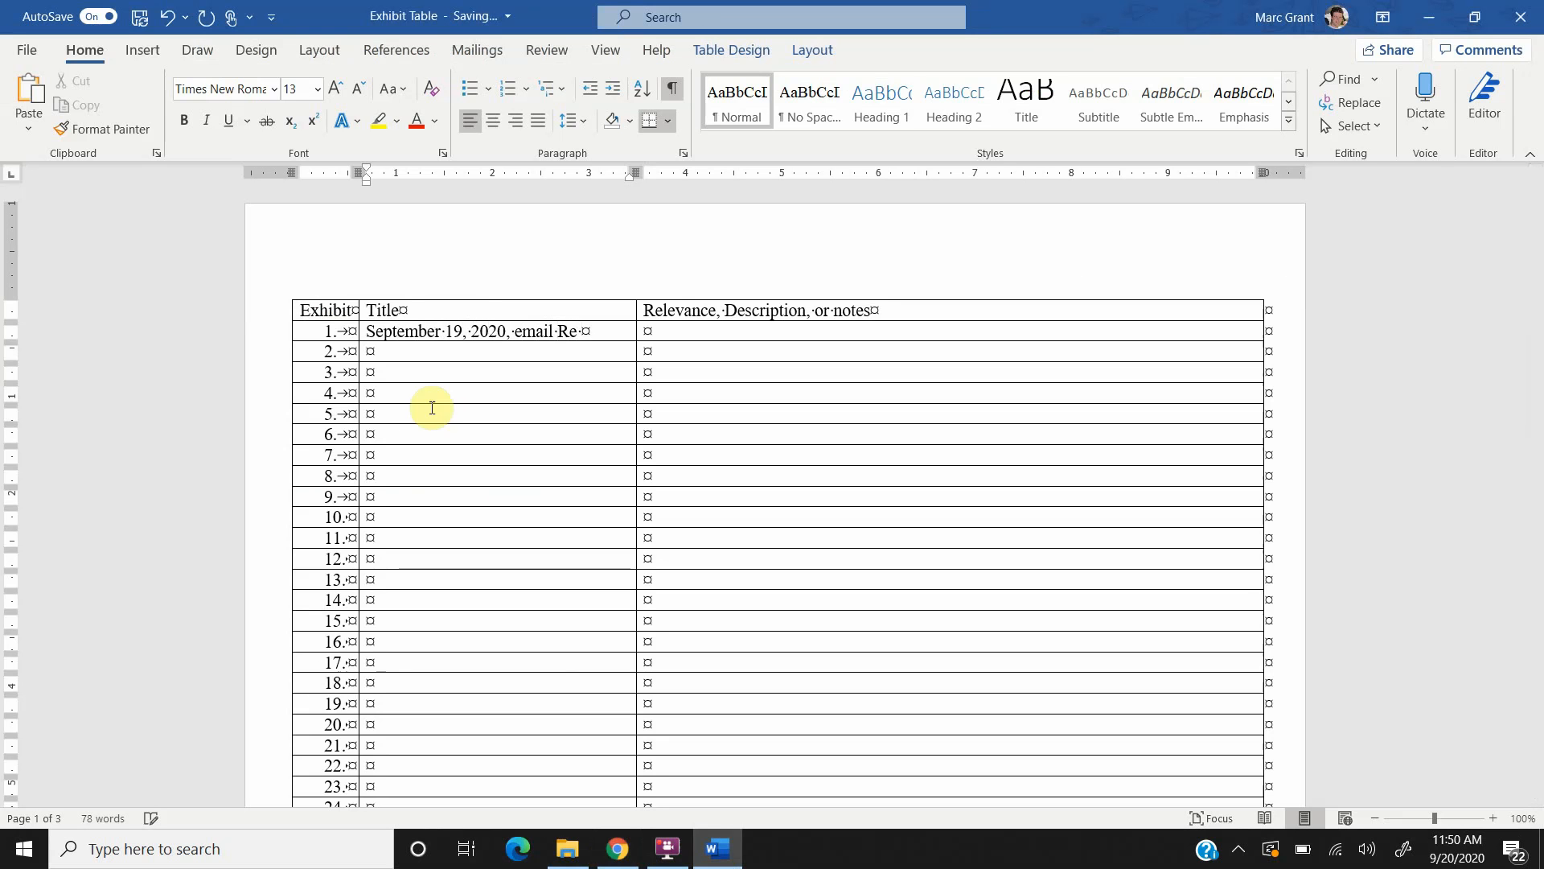
type("Tomorrow")
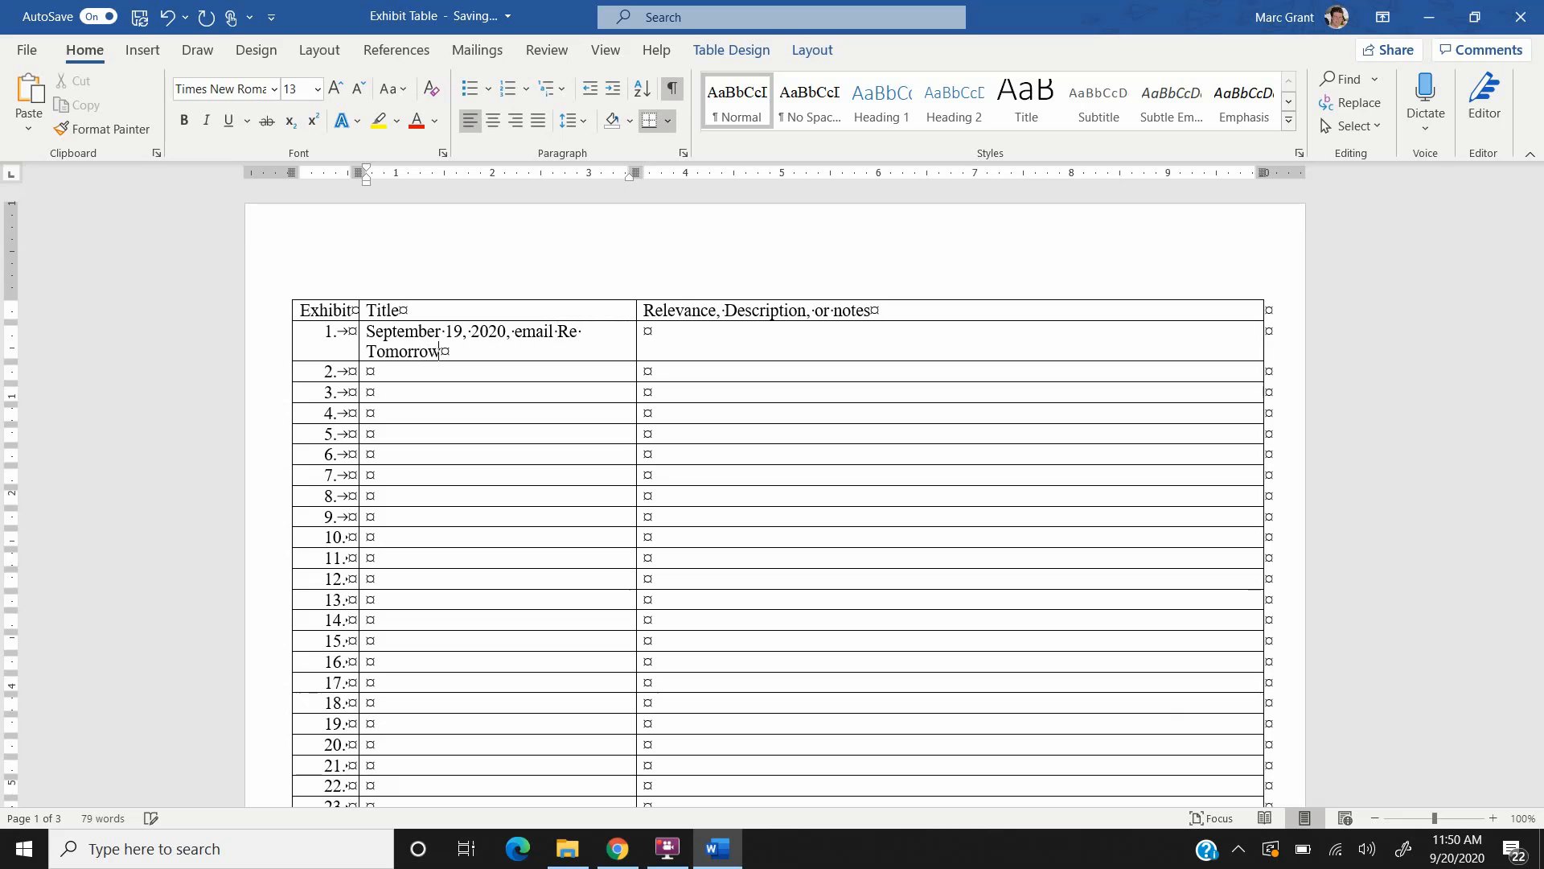
type("'s Visit")
left_click(432, 407)
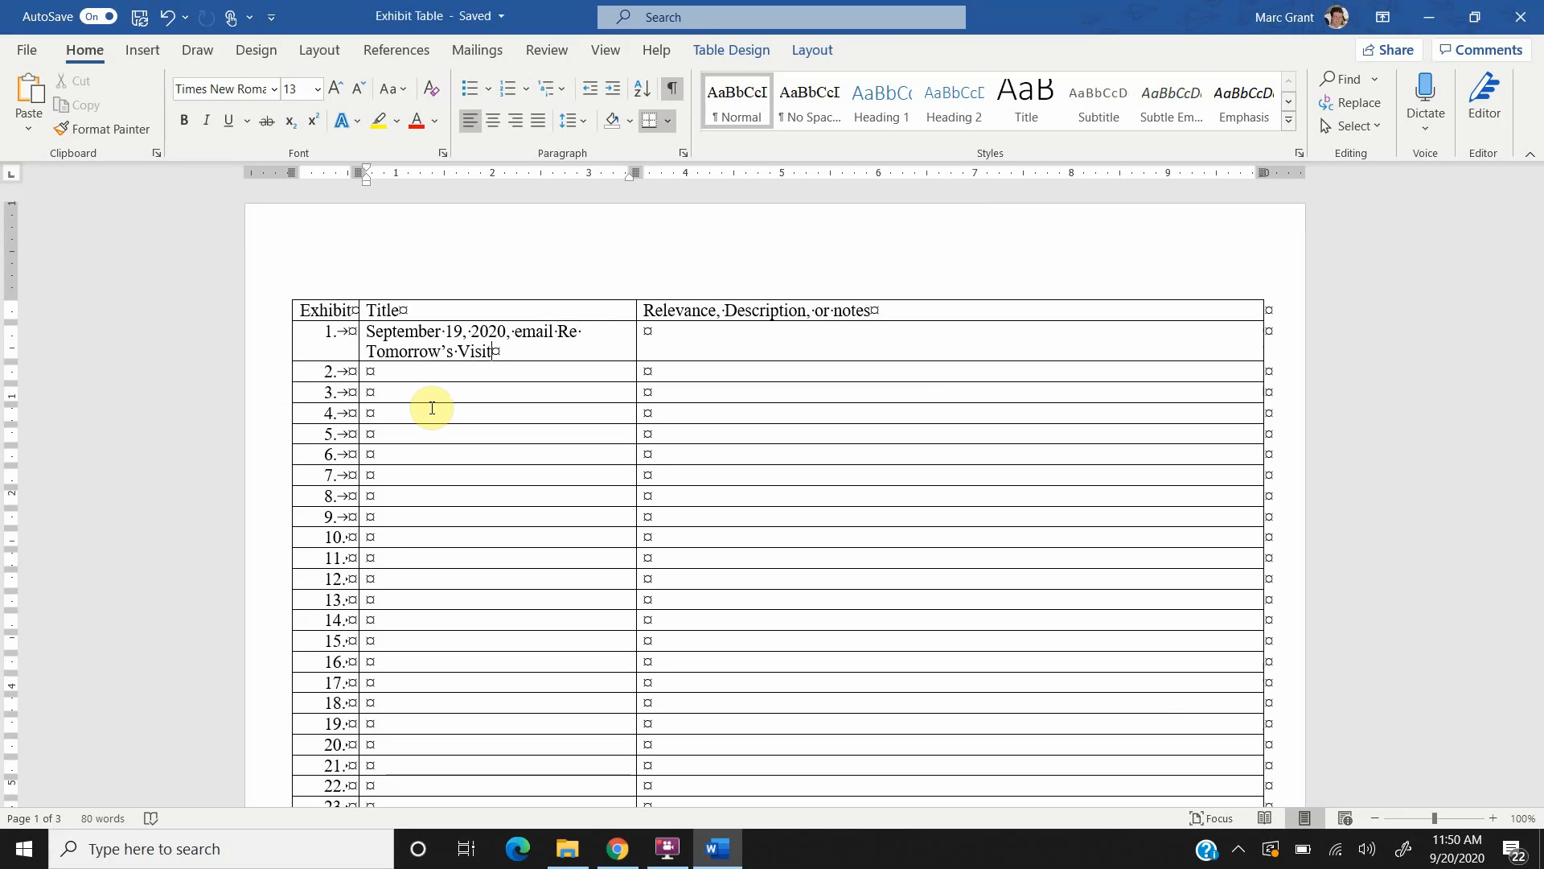
- Enter exhibit 1's relevance as "Opposing party is unable to exercise parenting time", correcting any misspelled words
key("Tab")
type("op")
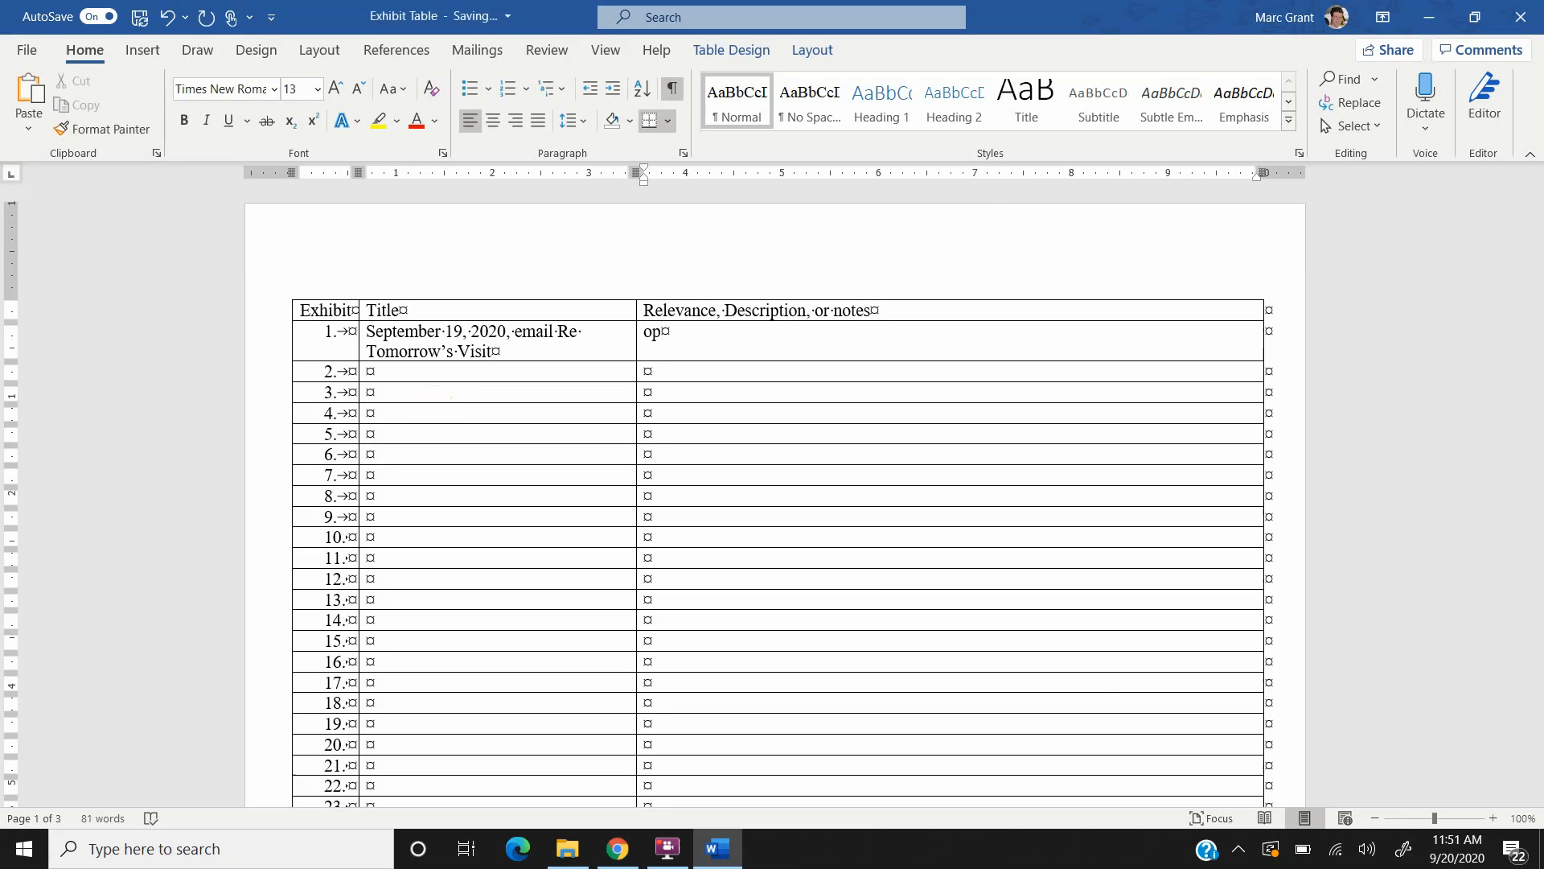
type("posing party is un")
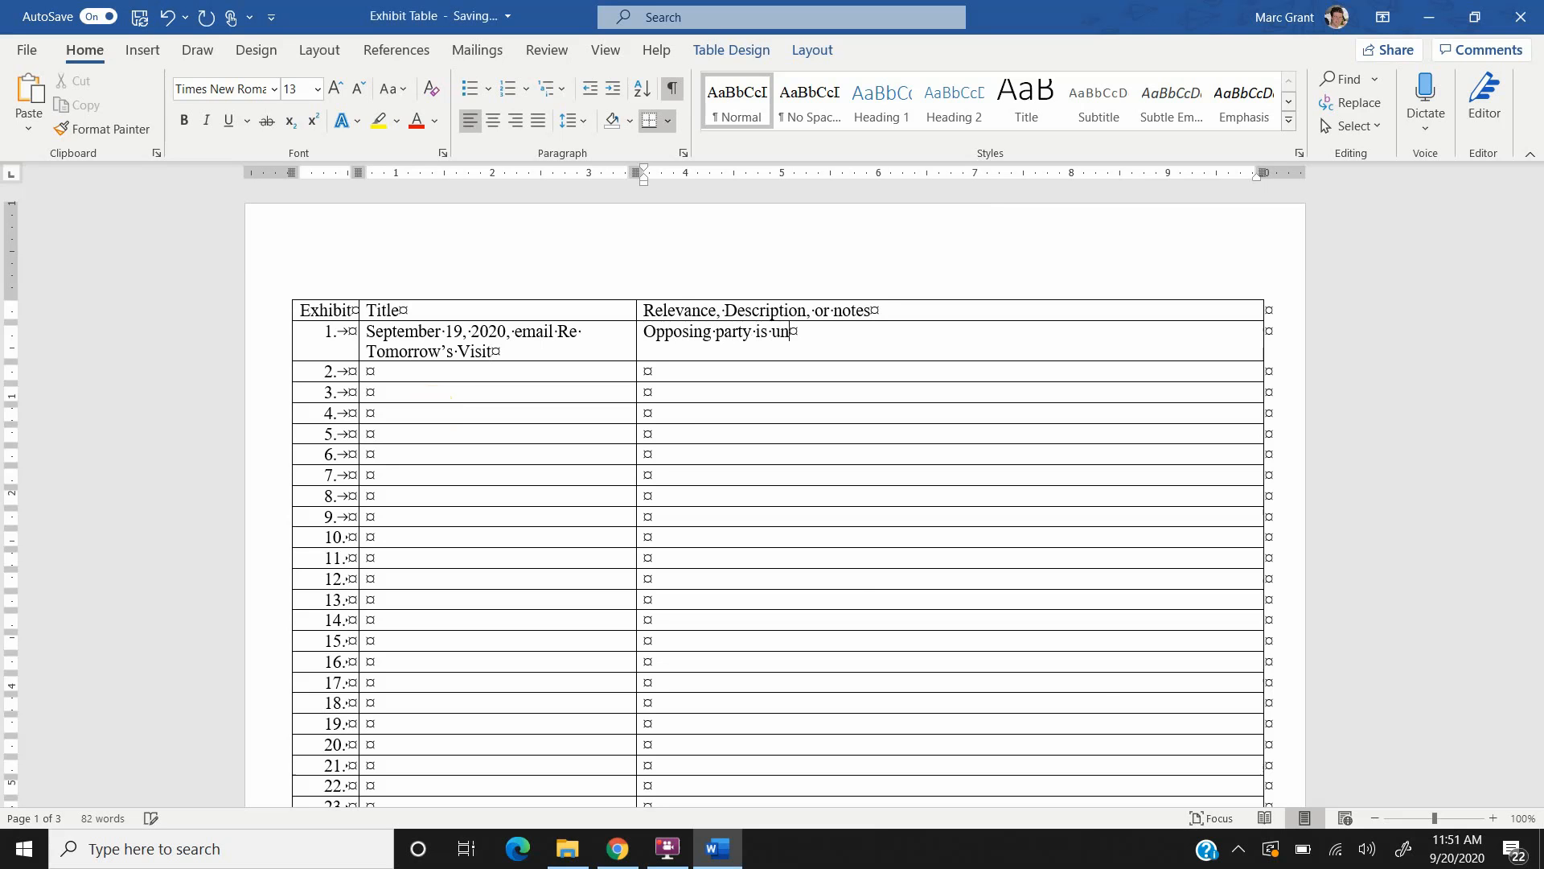
type("able to exercist parentin")
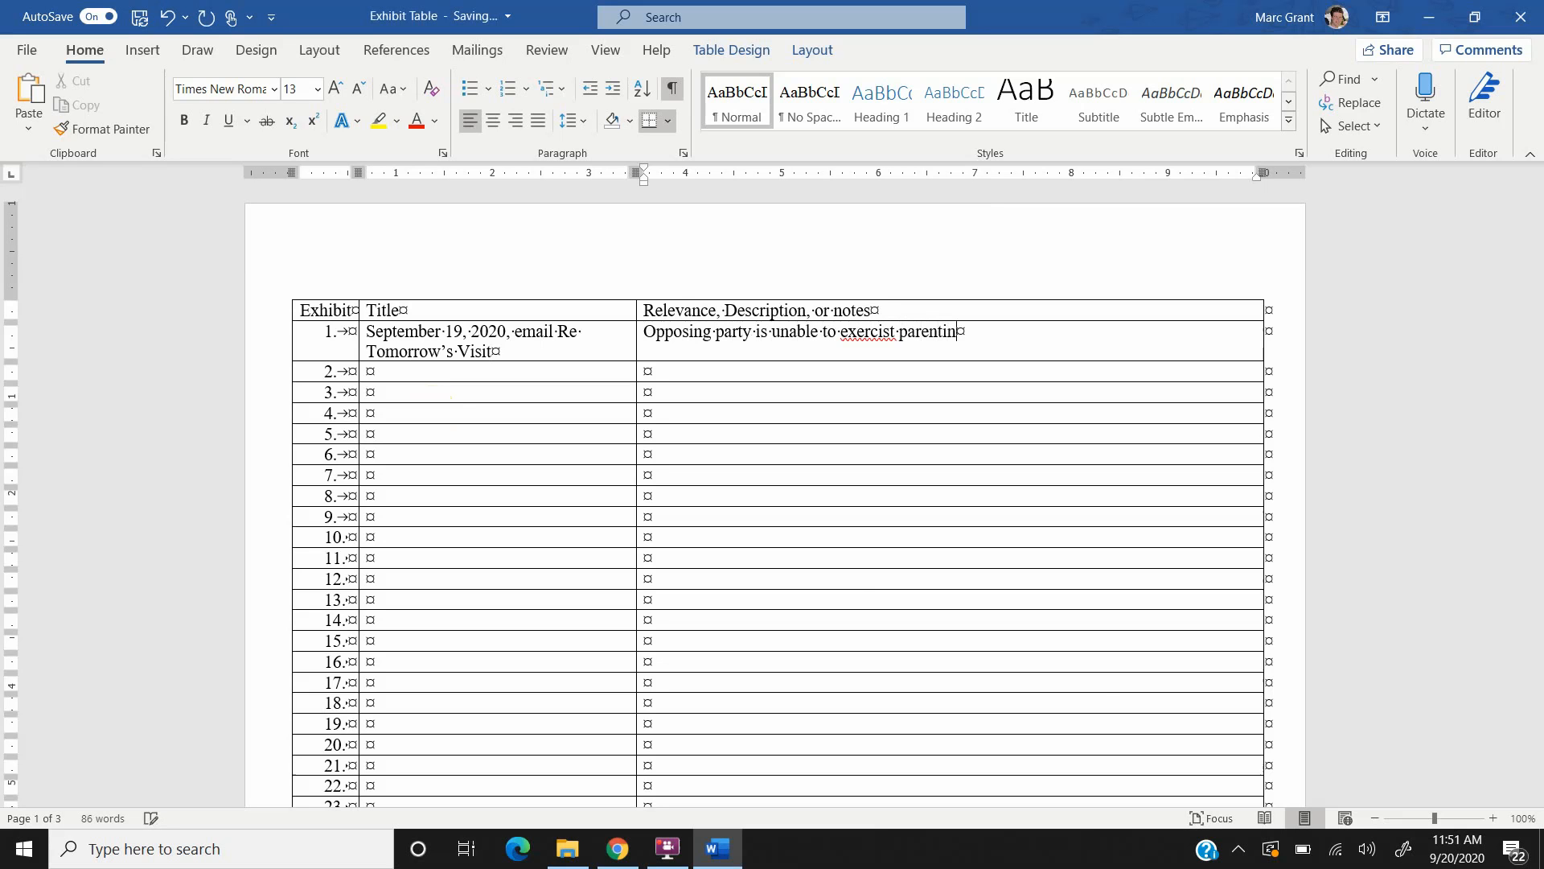
type("g tmie")
key("BackSpace")
key("BackSpace")
key("BackSpace")
type("ime")
right_click(857, 331)
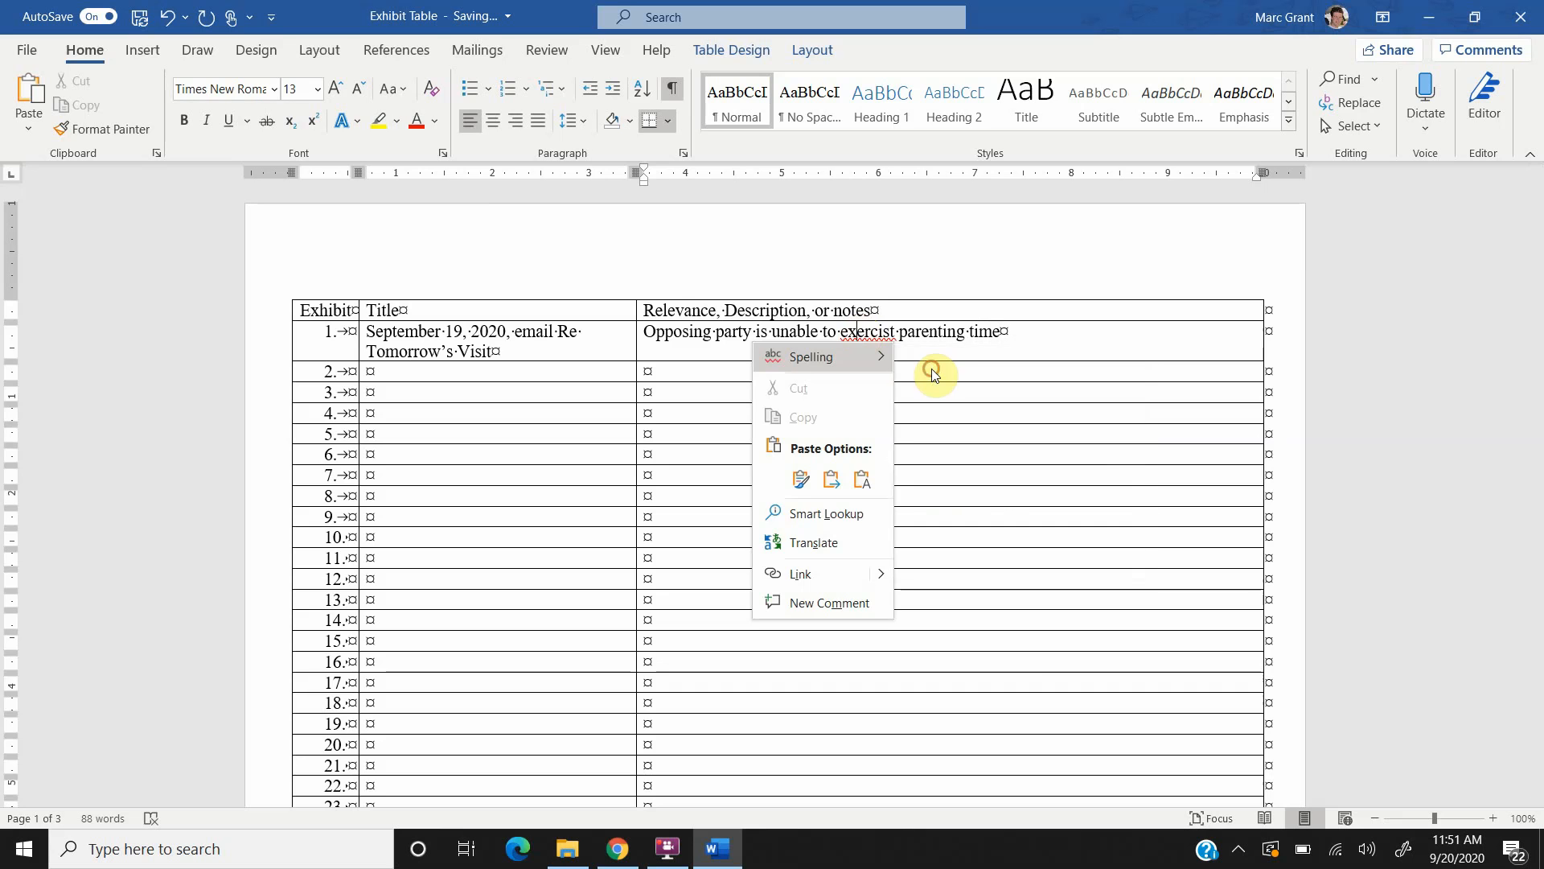
left_click(932, 369)
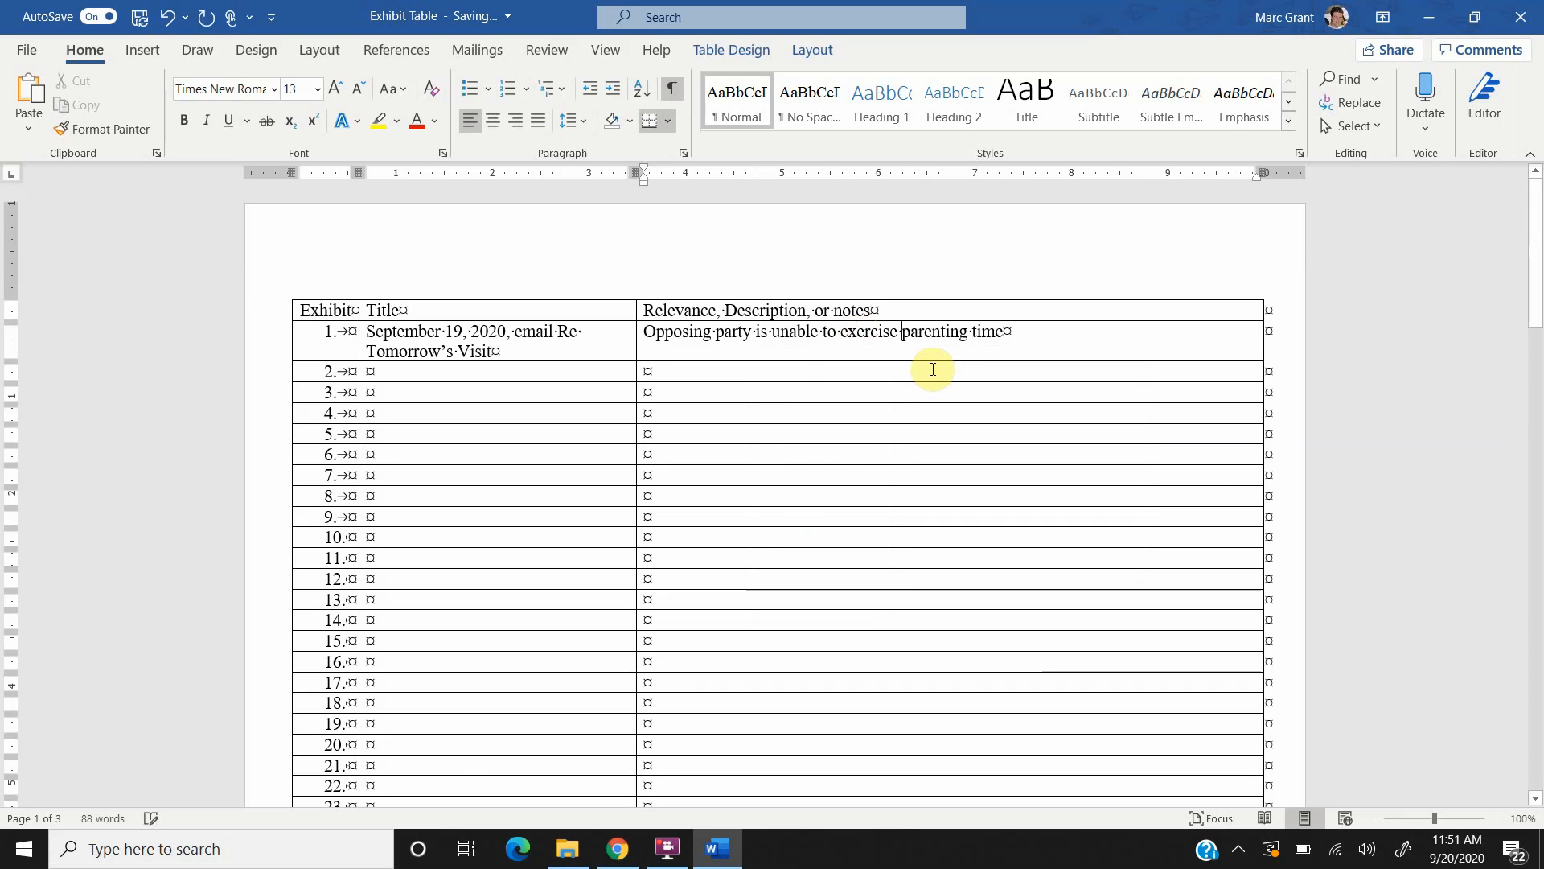
- Switch to Gmail in Chrome, close the previous email's print view, and print the "medication" email from the inbox to CutePDF Writer
left_click(618, 855)
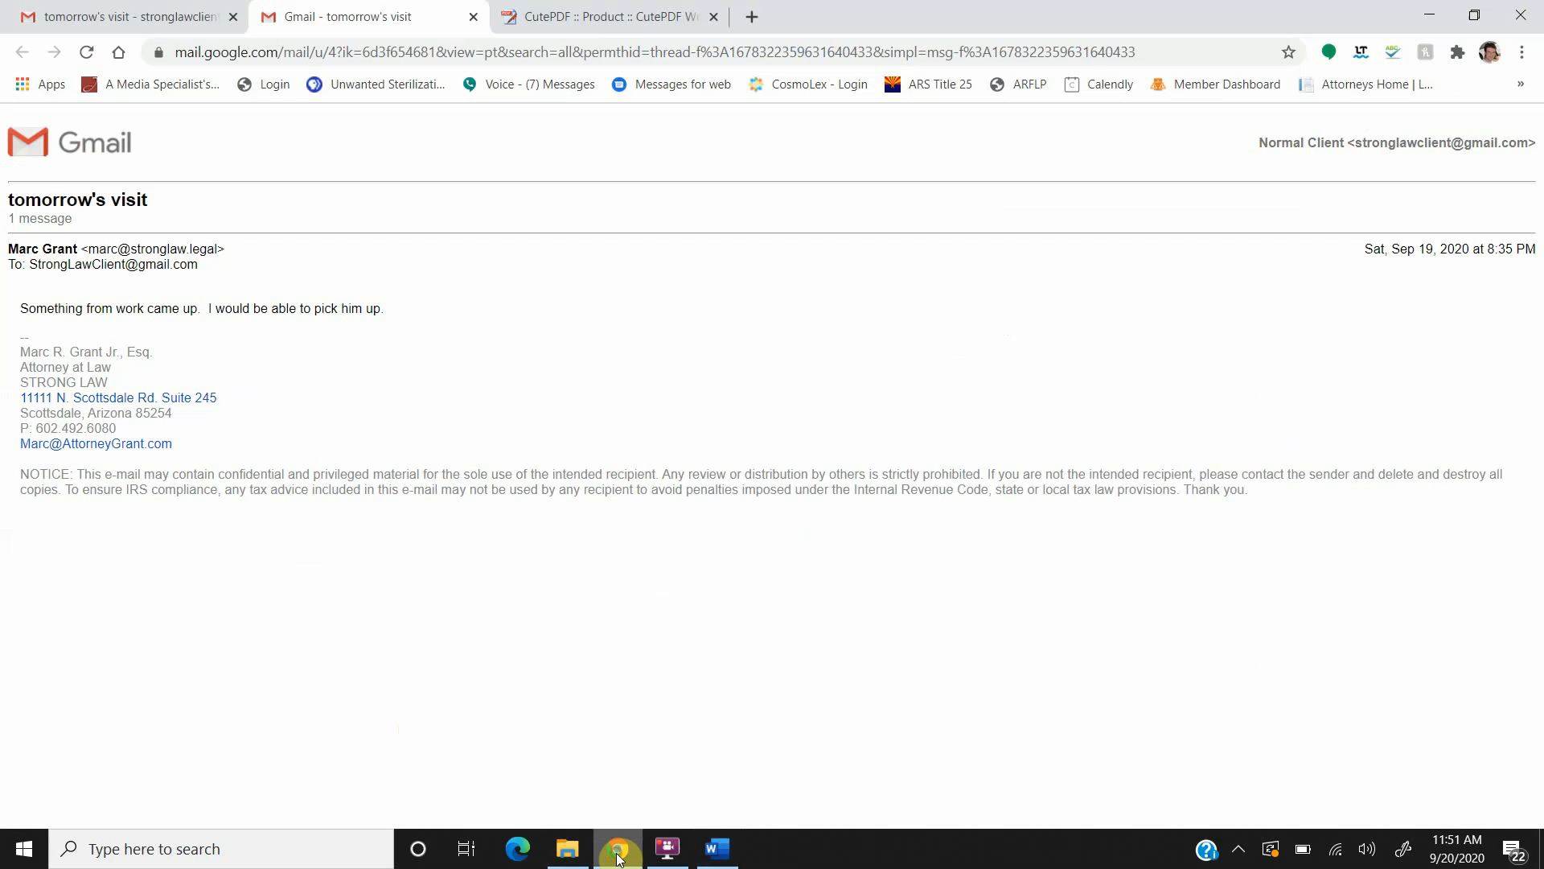
left_click(473, 17)
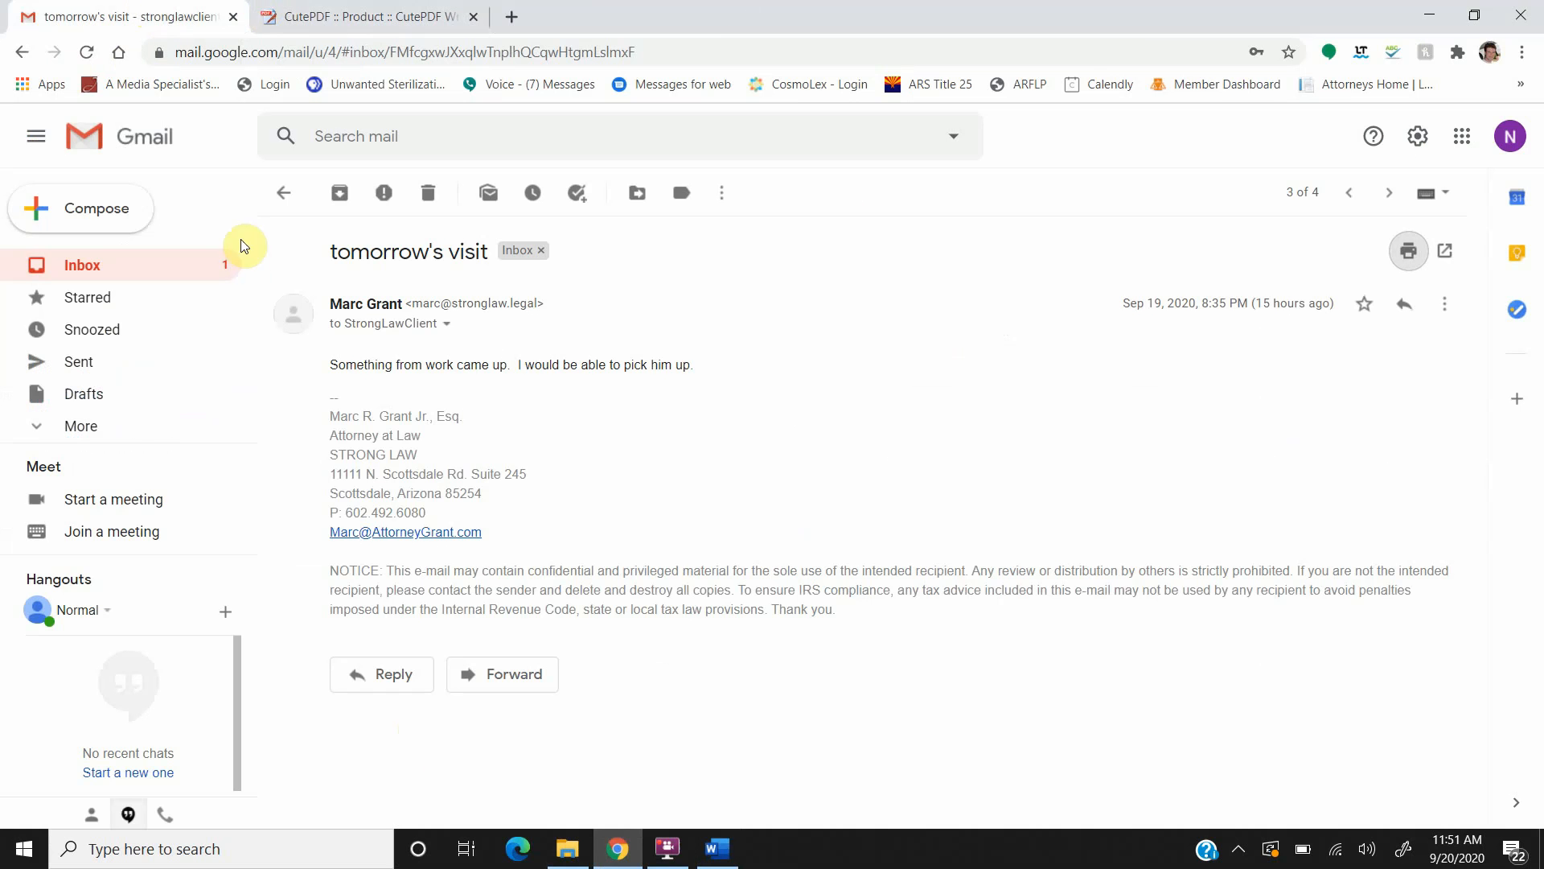
left_click(284, 201)
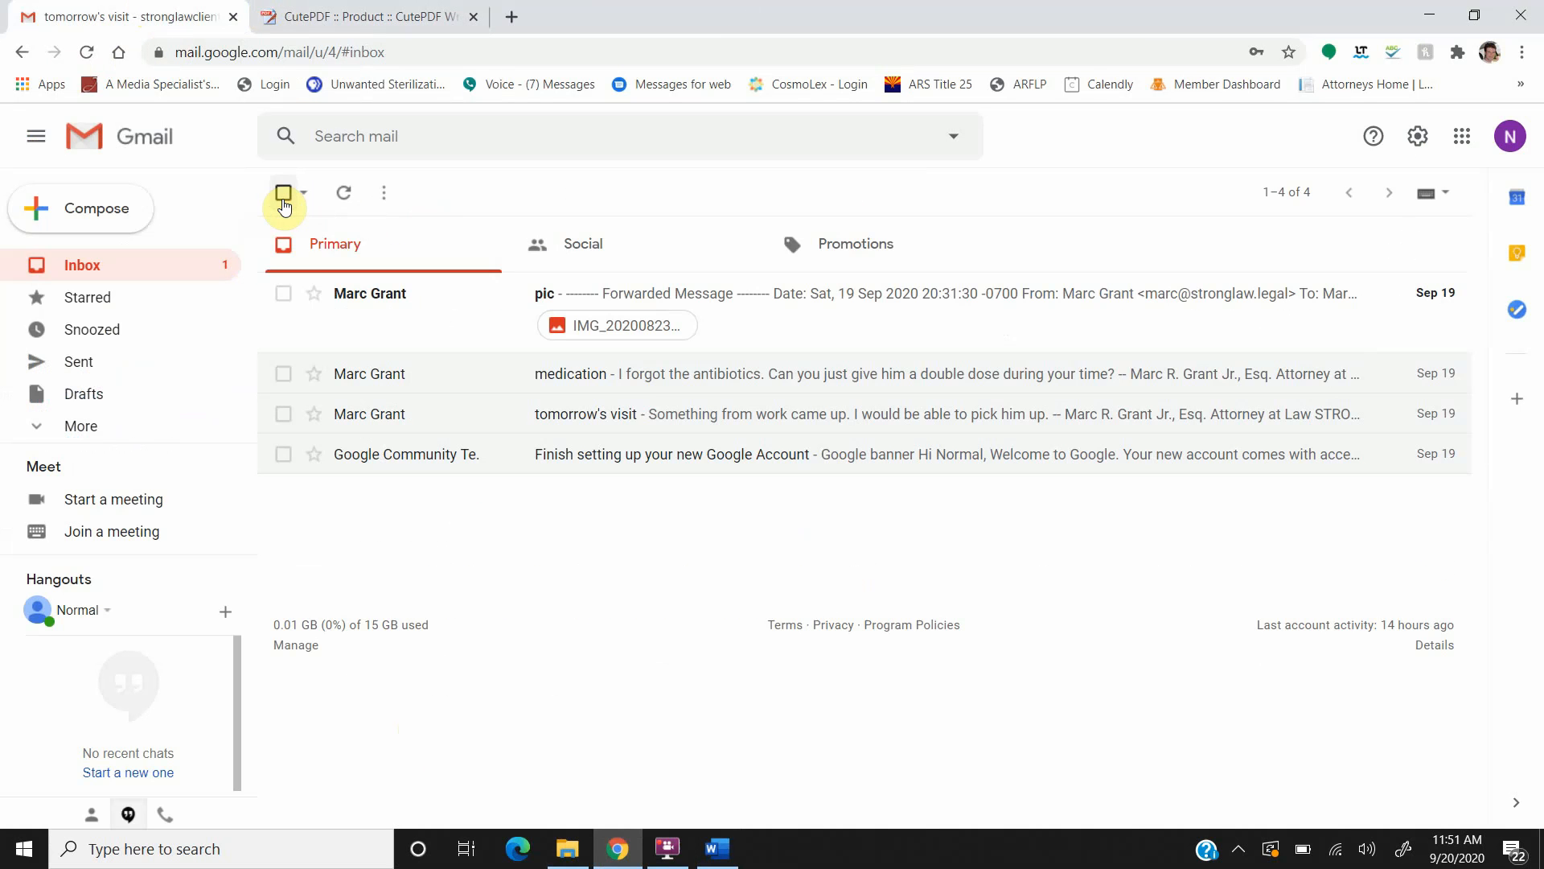
left_click(787, 388)
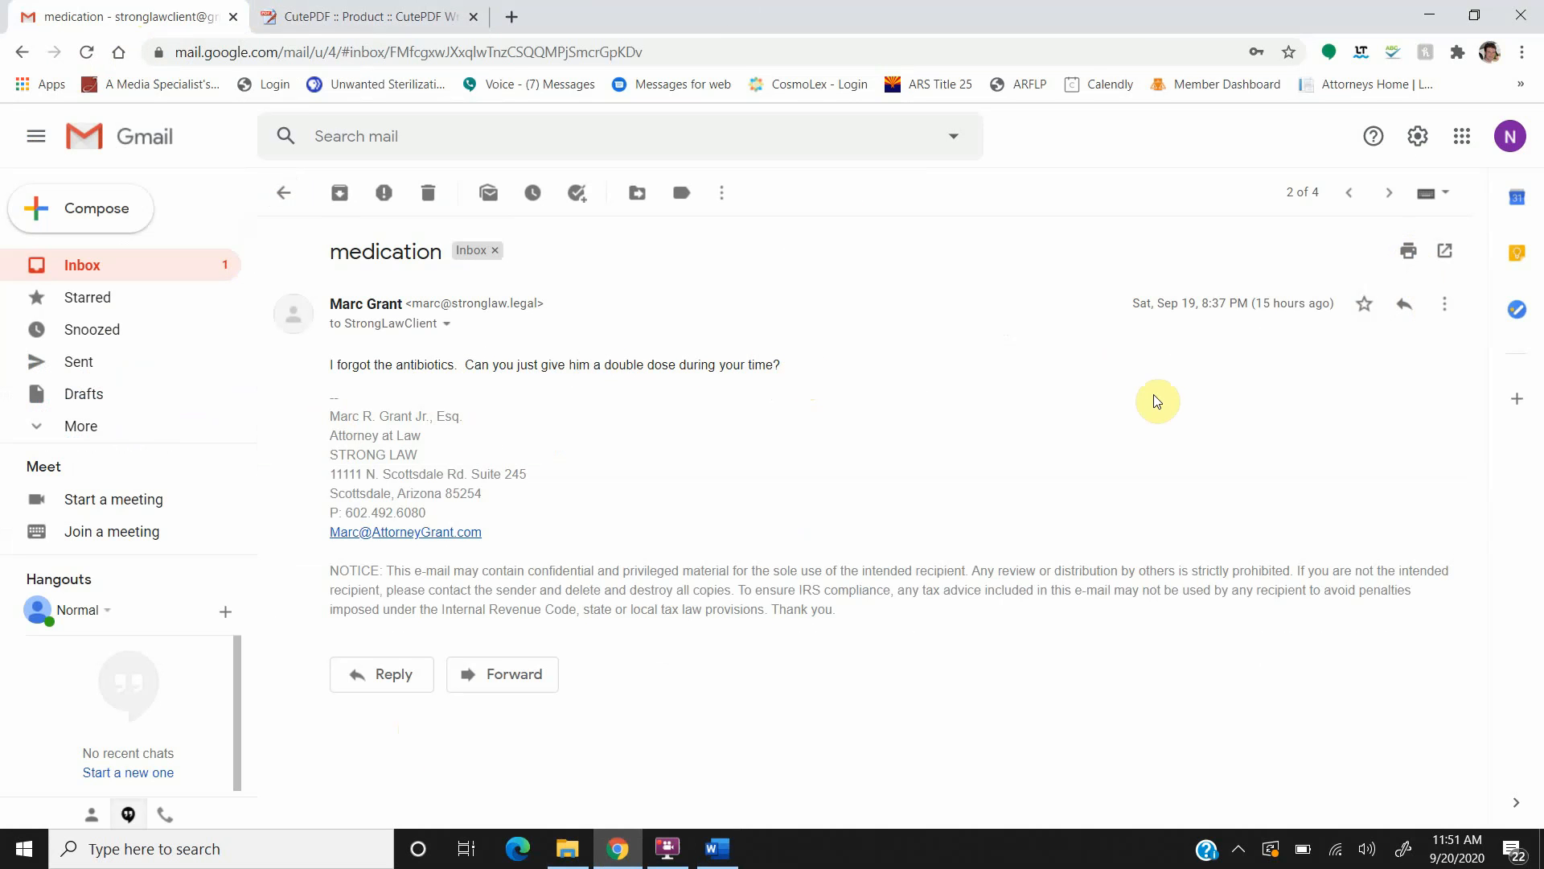
left_click(1407, 255)
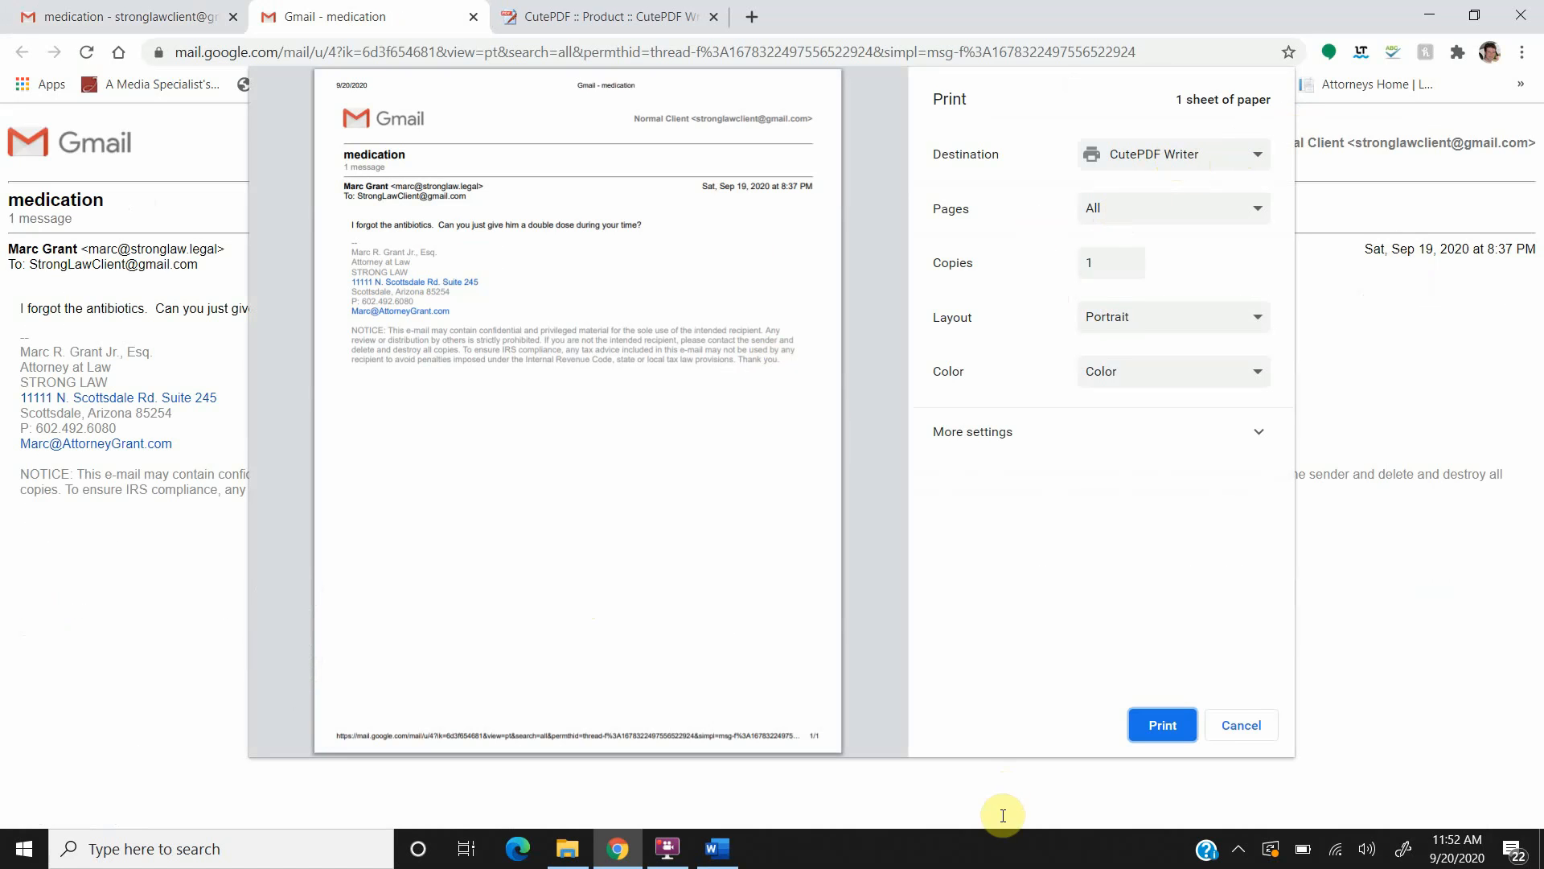
left_click(1173, 726)
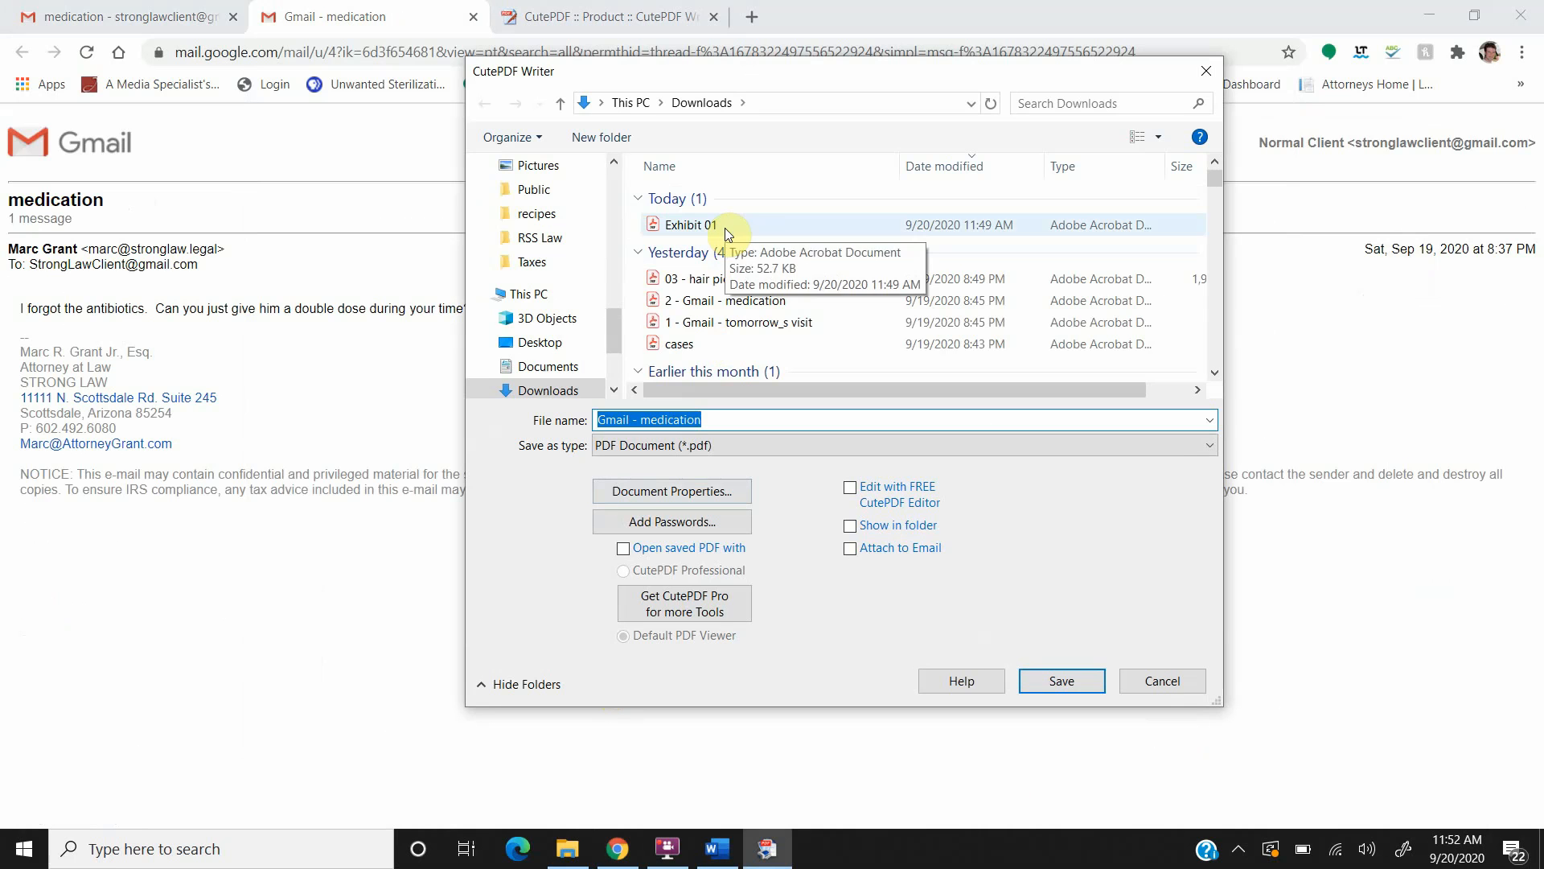
- Save the medication email's PDF in Downloads as "Exhibit 02", basing the name on the existing Exhibit 01 file
left_click(726, 228)
left_click_drag(597, 420, 658, 424)
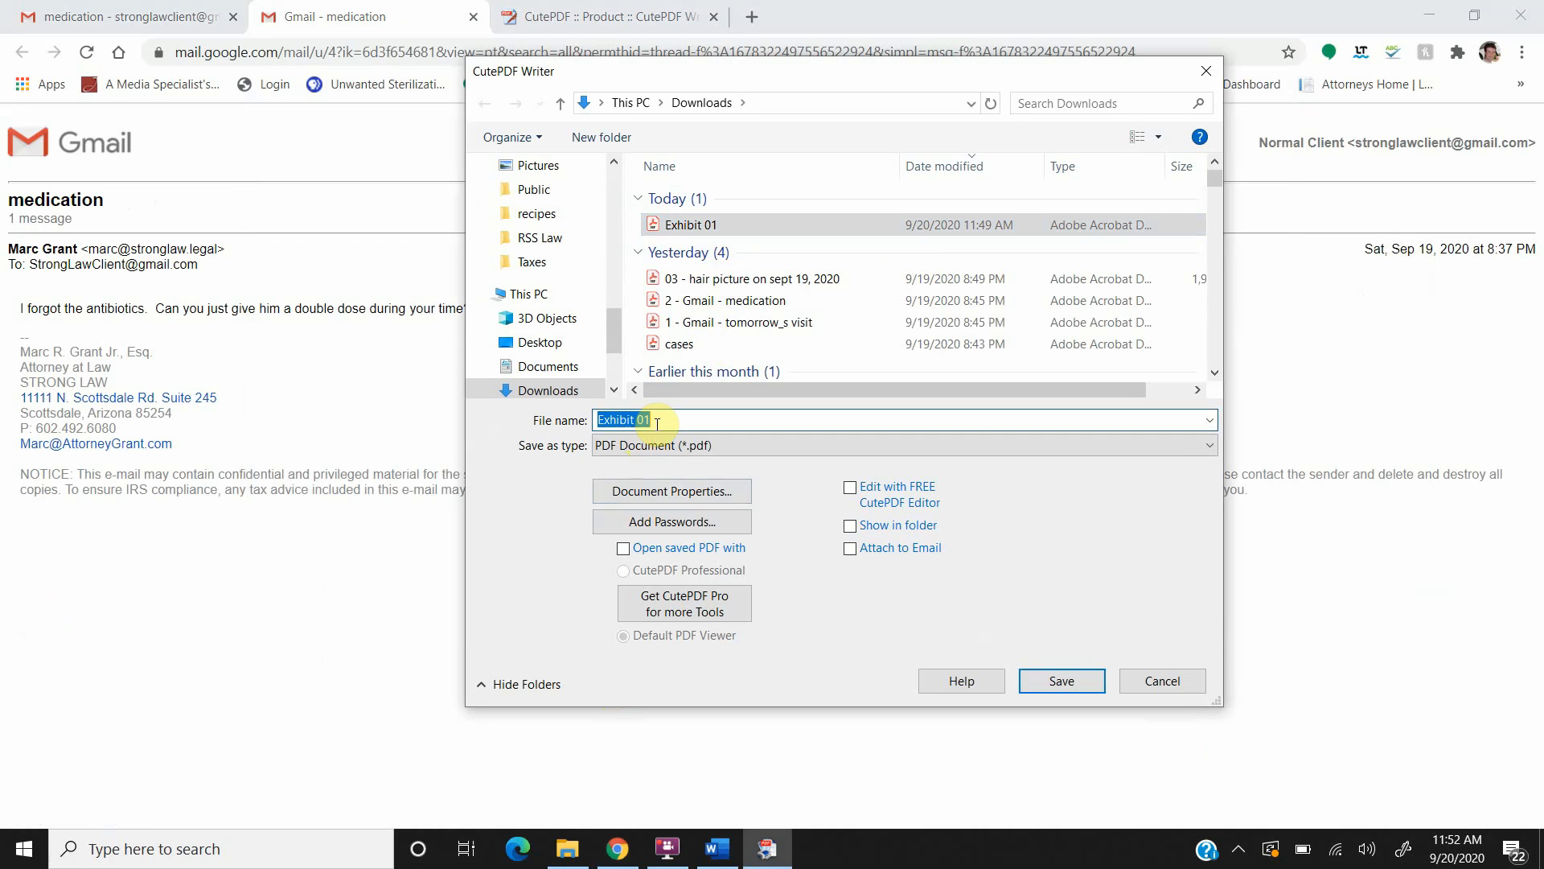
double_click(657, 424)
type("02")
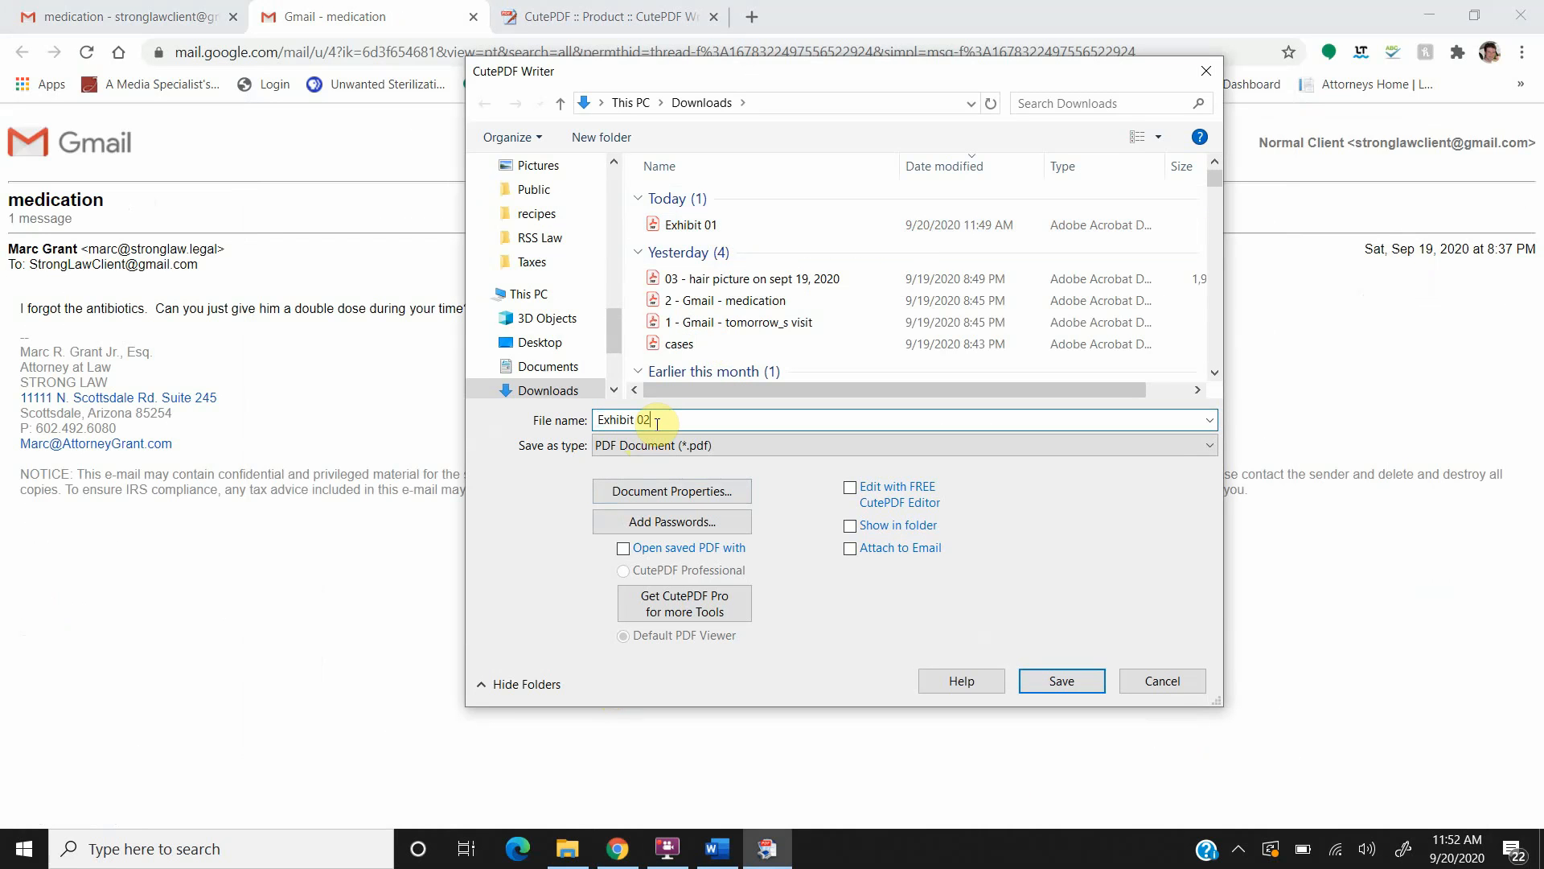
left_click(1069, 681)
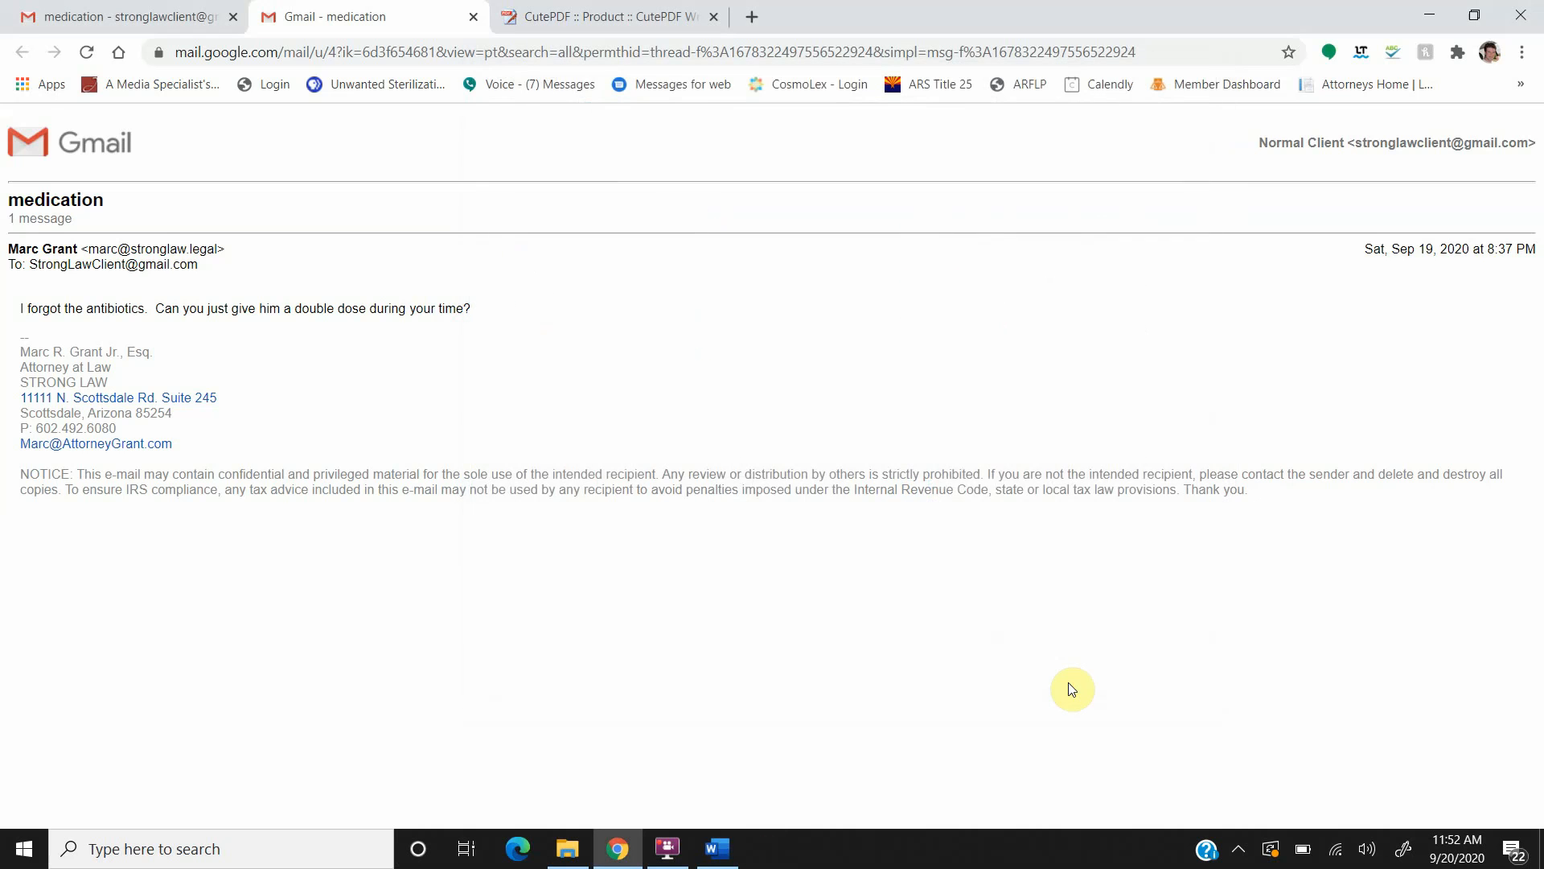
- Switch to the Exhibit Table in Word and title exhibit 2 "September 19, 2020, email Re medication", copying the shared wording from exhibit 1
left_click(716, 846)
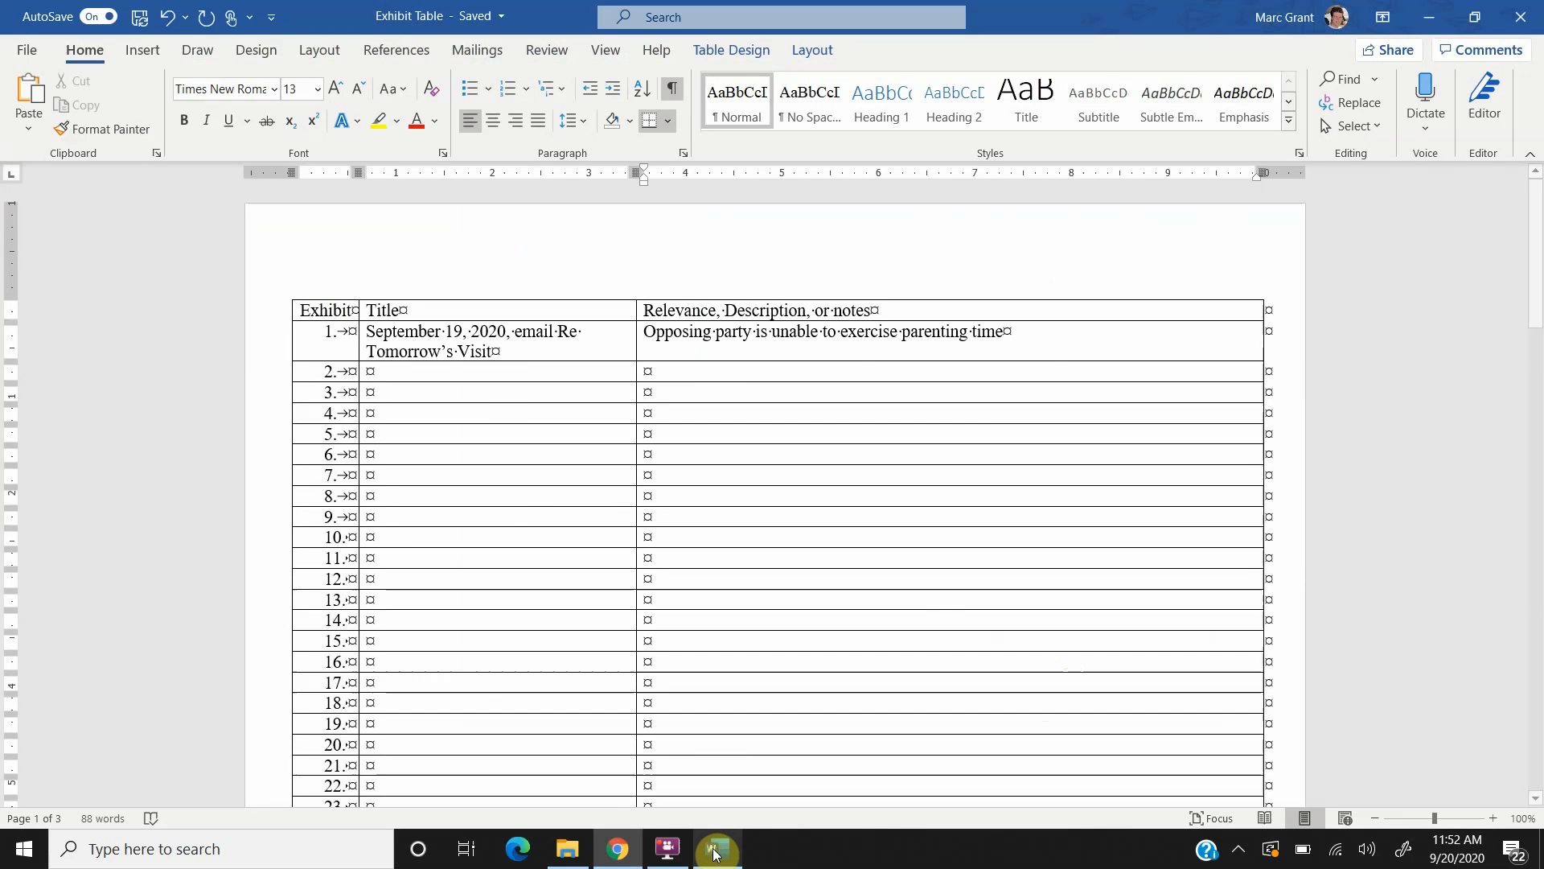
left_click(419, 372)
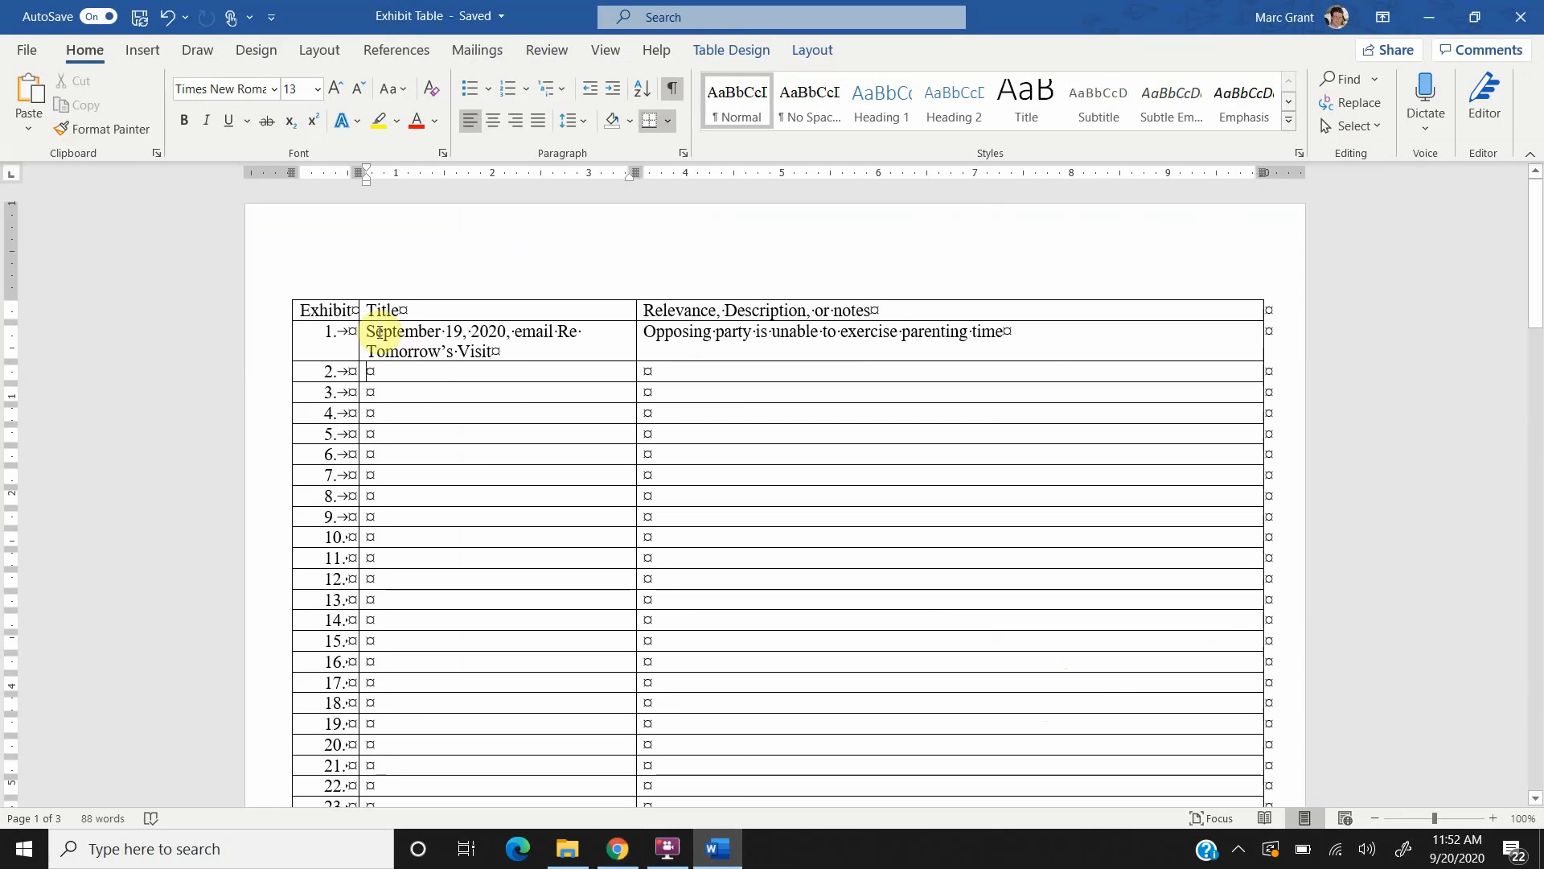
left_click_drag(379, 333, 567, 331)
key("ctrl+c")
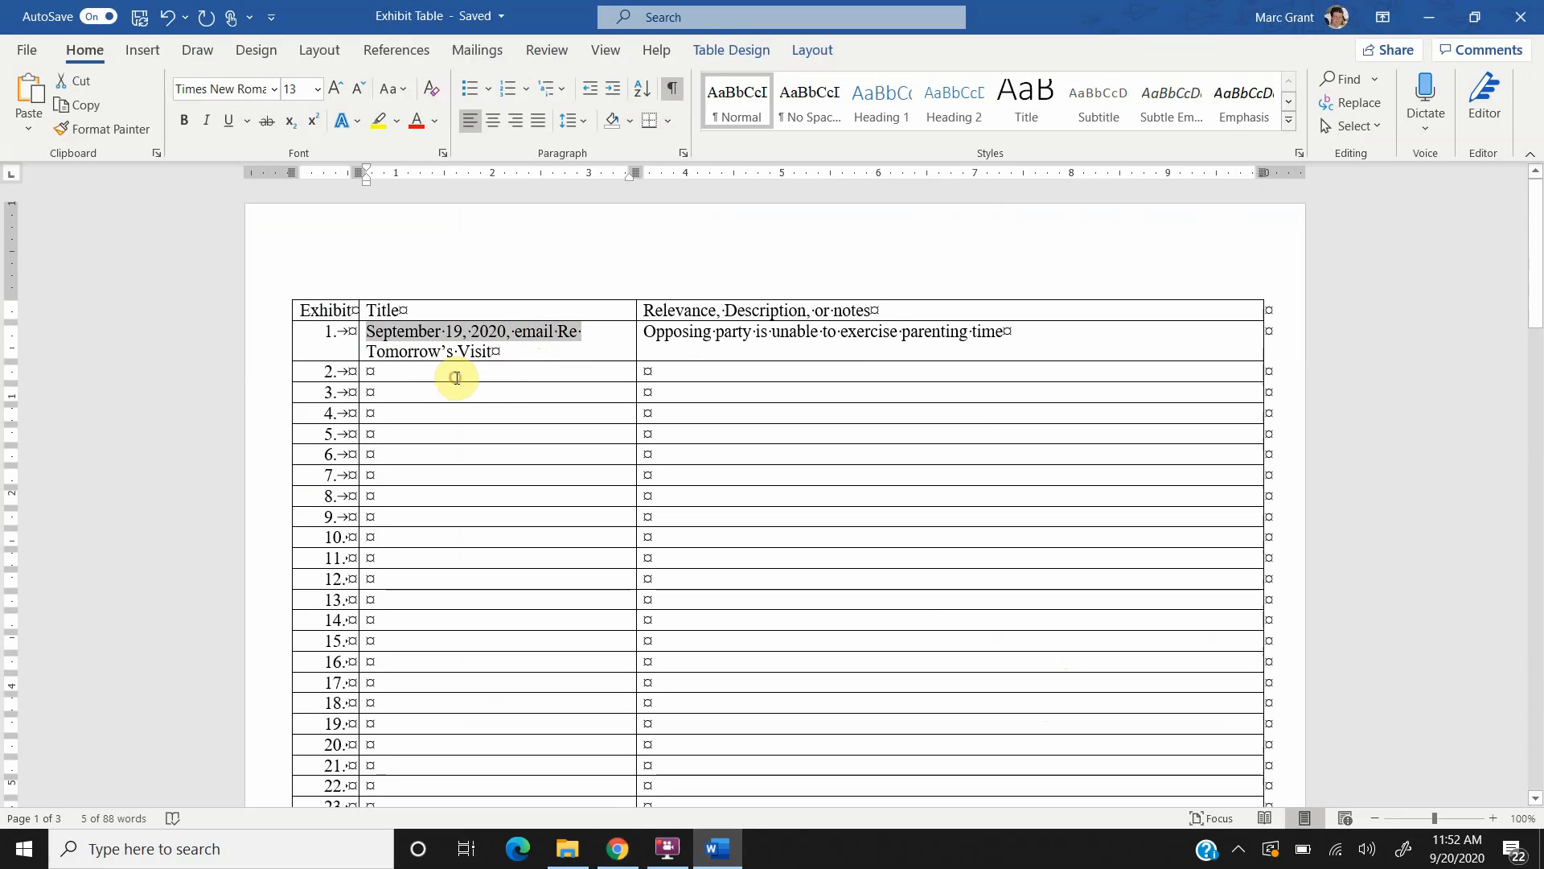
left_click(422, 370)
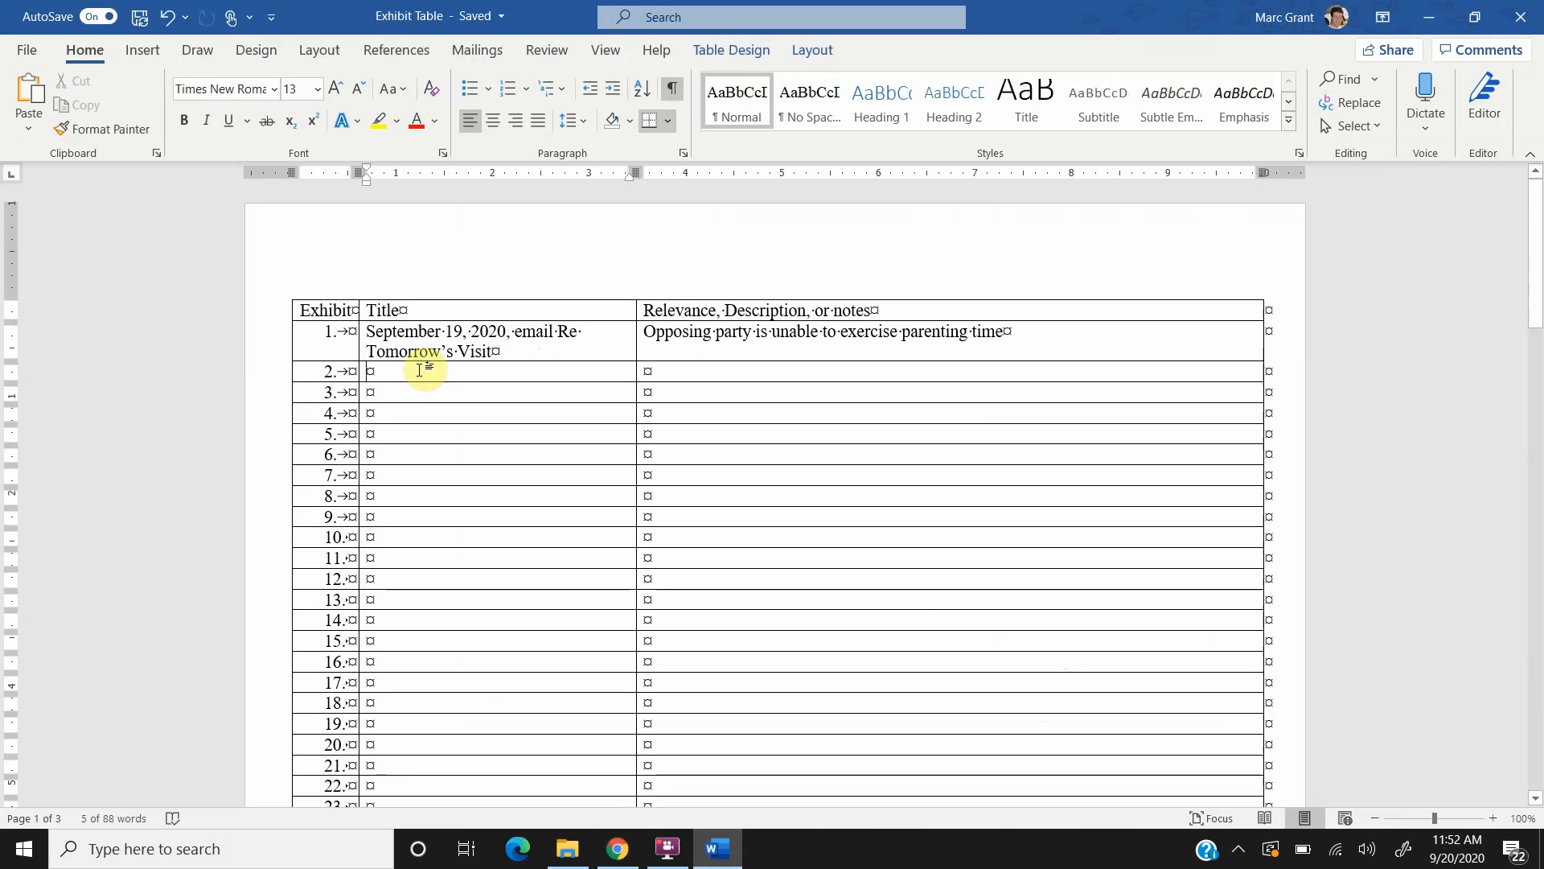
key("ctrl+v")
type("medic")
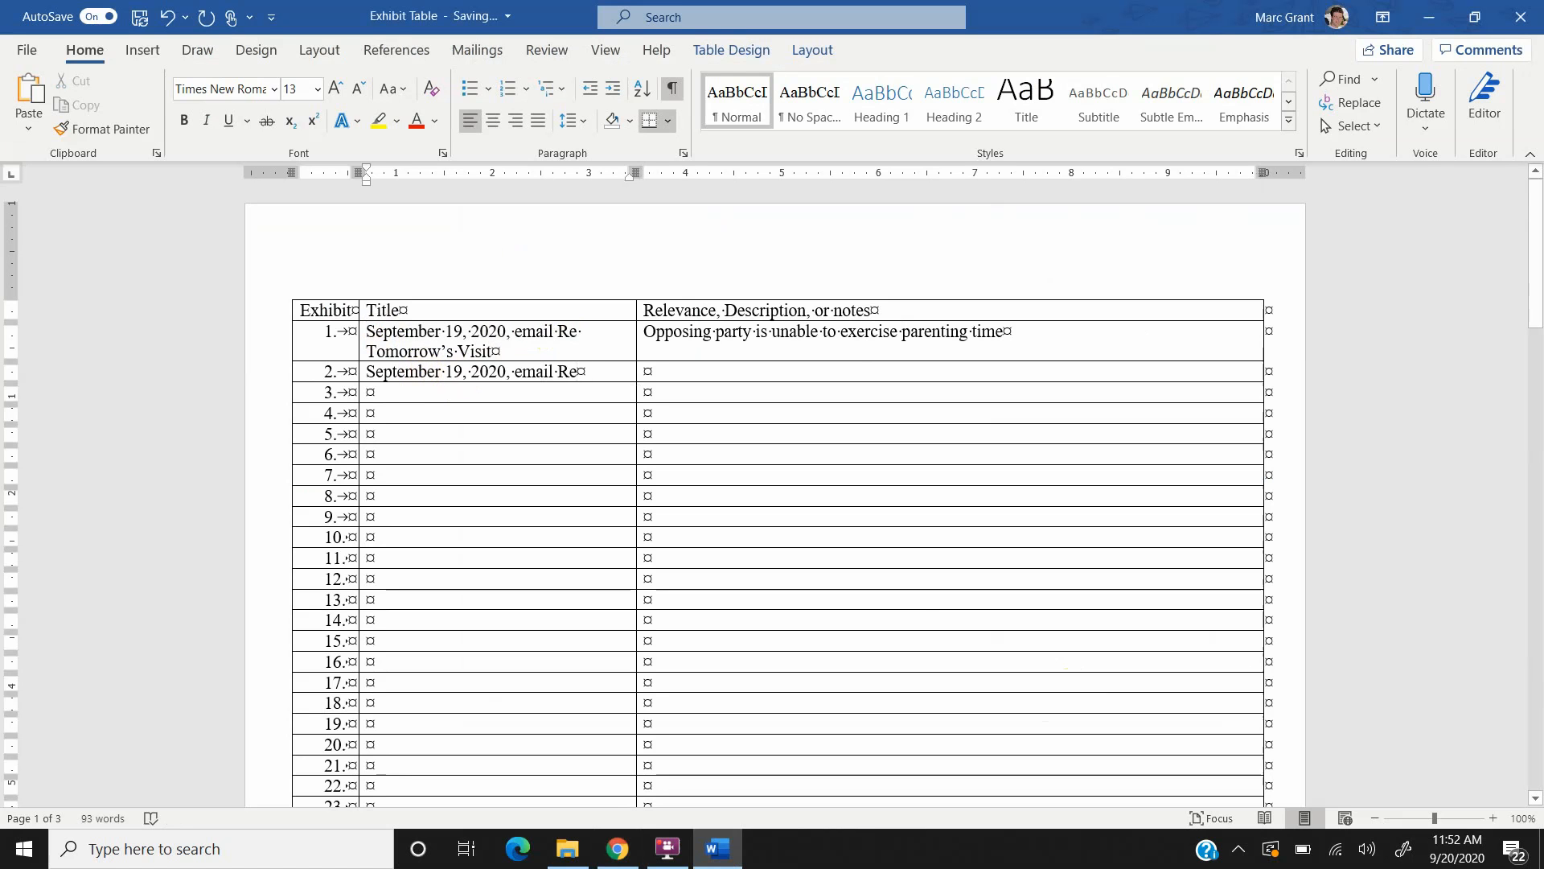
type("ation")
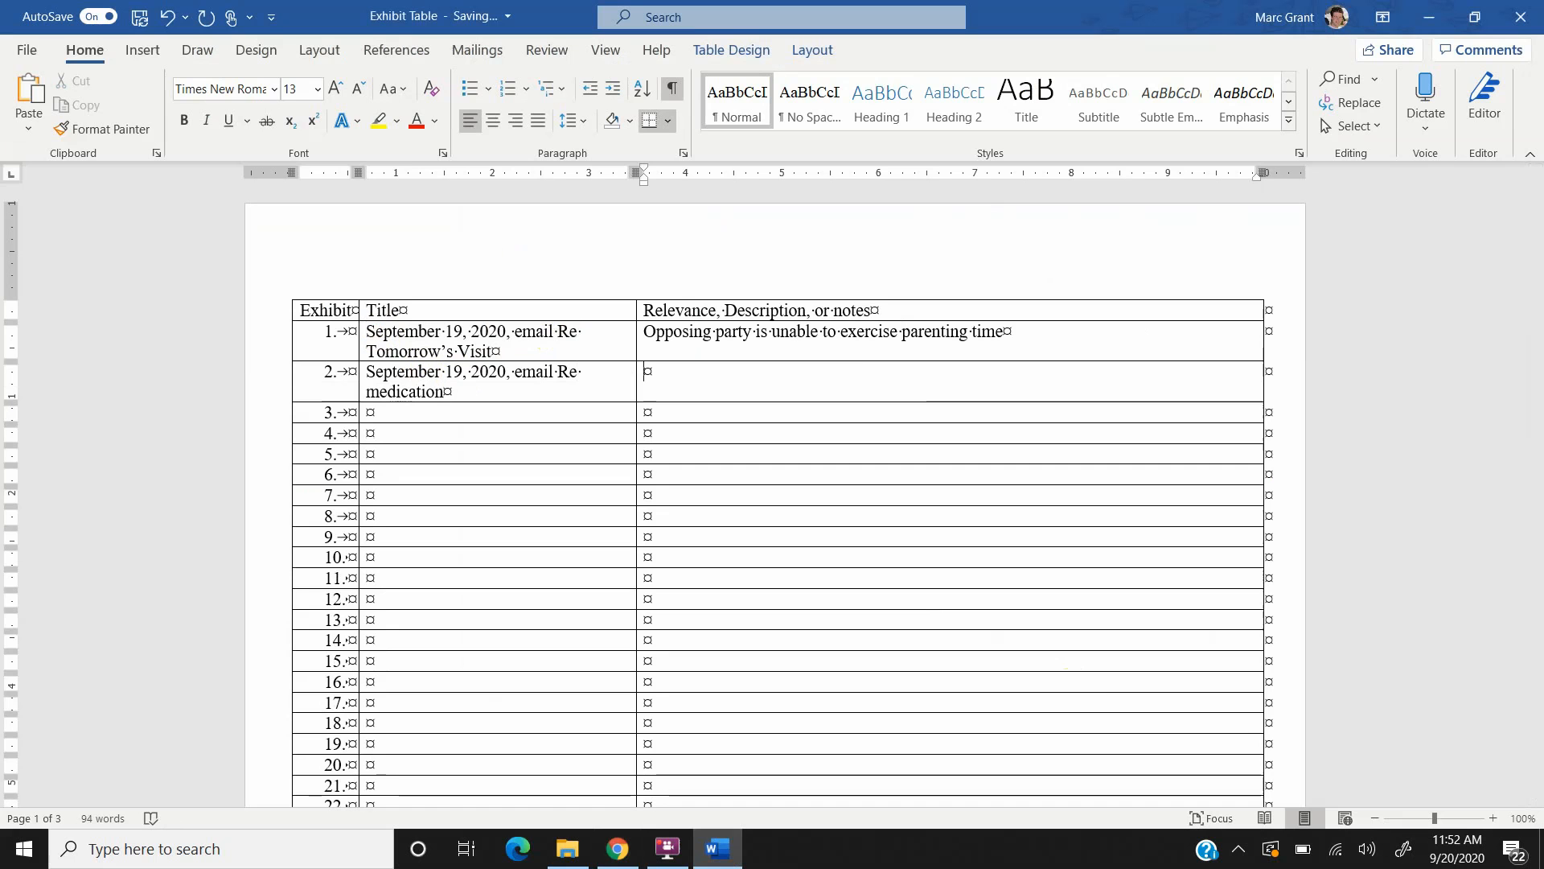
- Enter exhibit 2's relevance: "Our child has an infection and medication must be given every 4 hours. Opposing party did not give any over 2 days."
key("Tab")
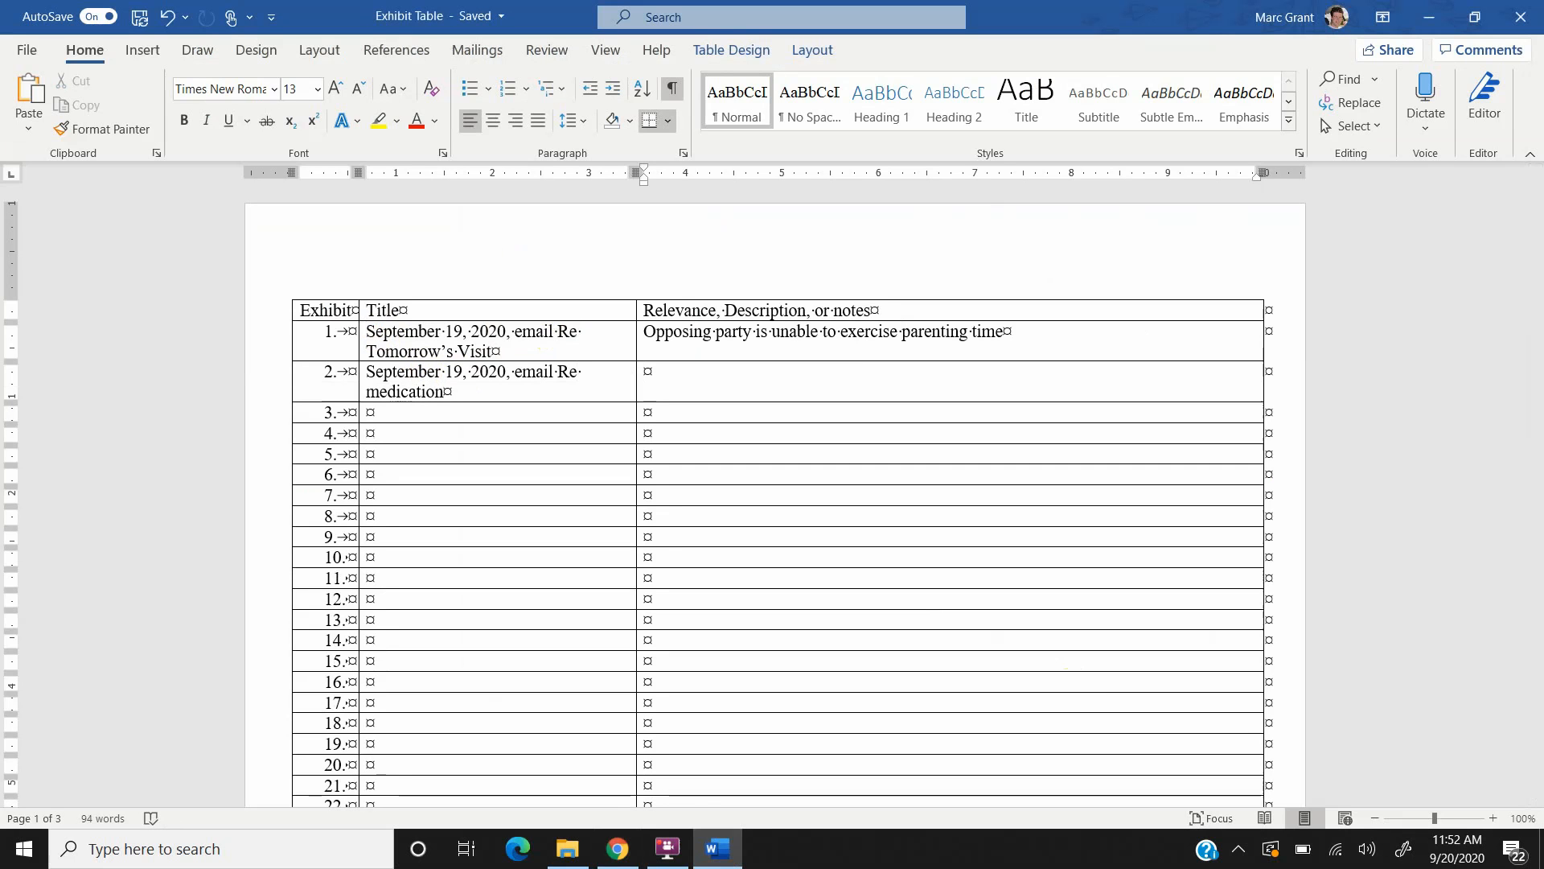
type("Our child")
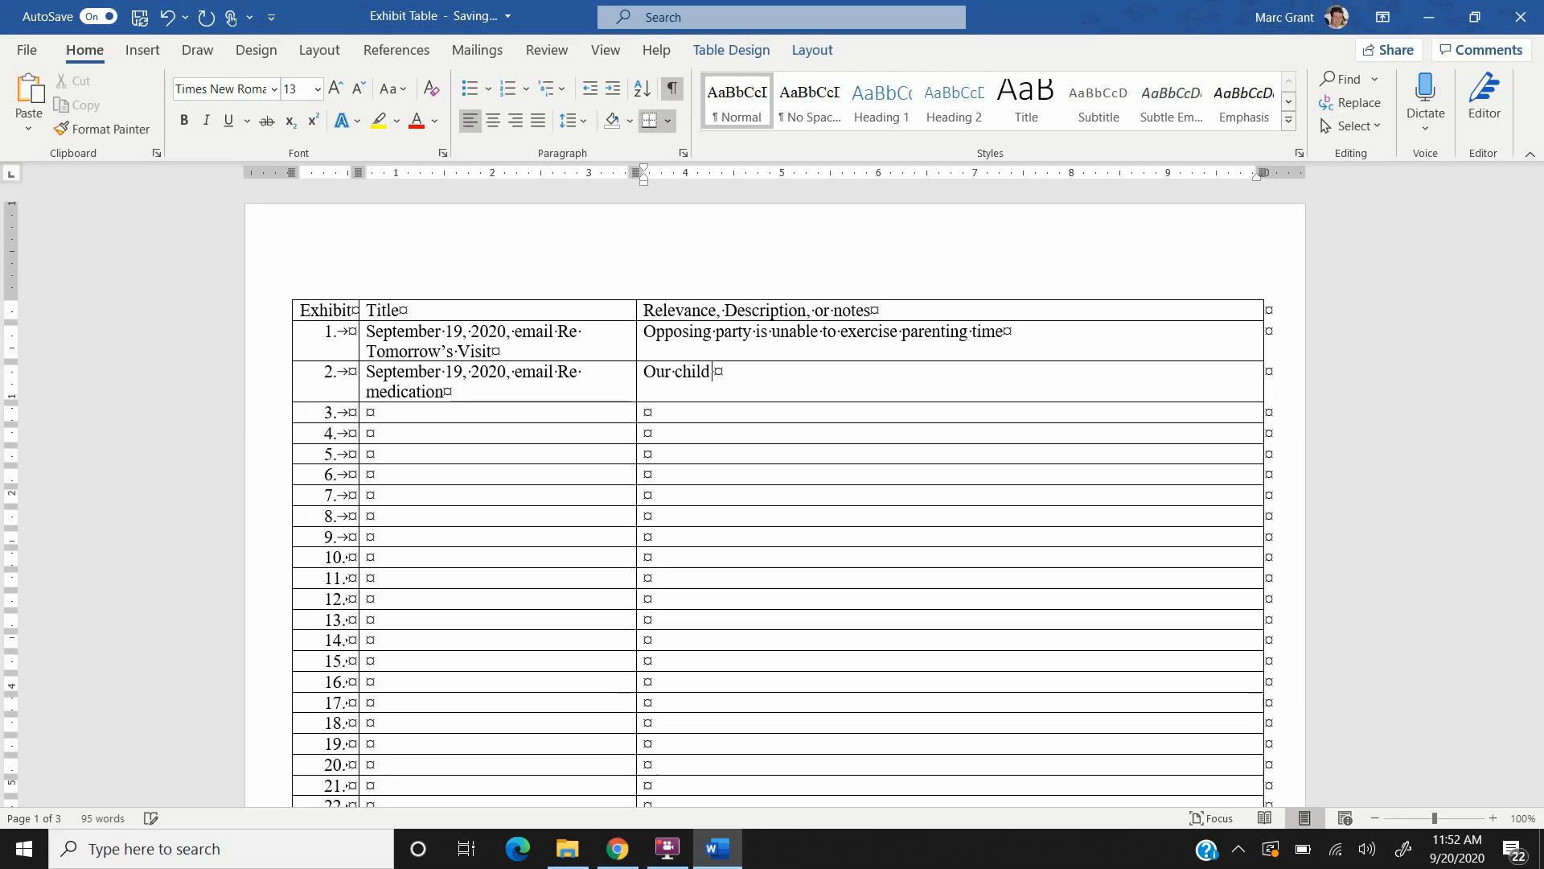
type(" has")
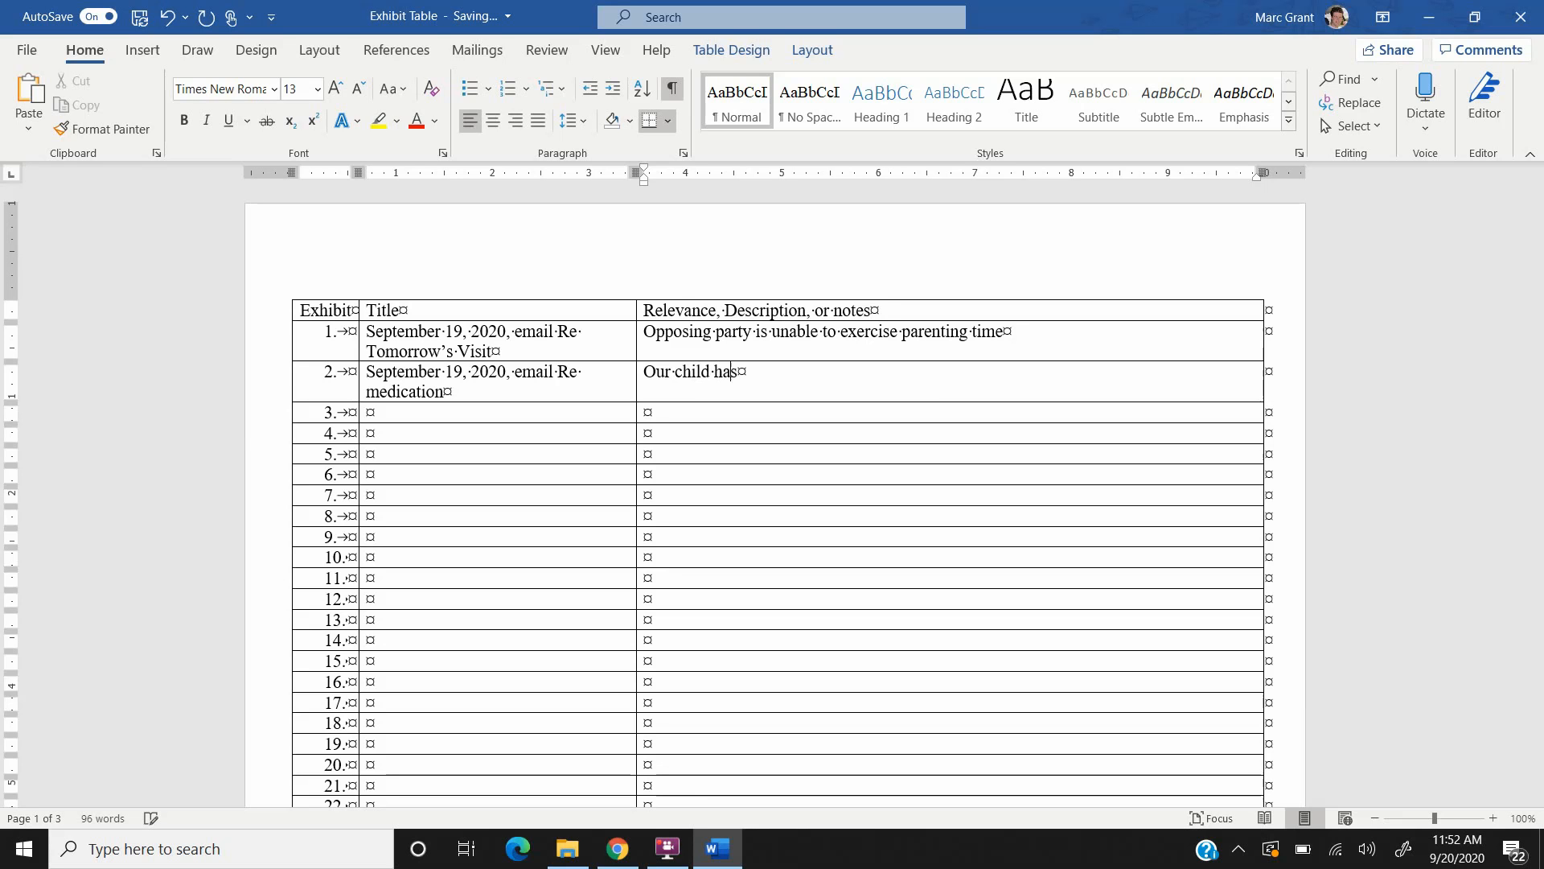
type(" an infection and med")
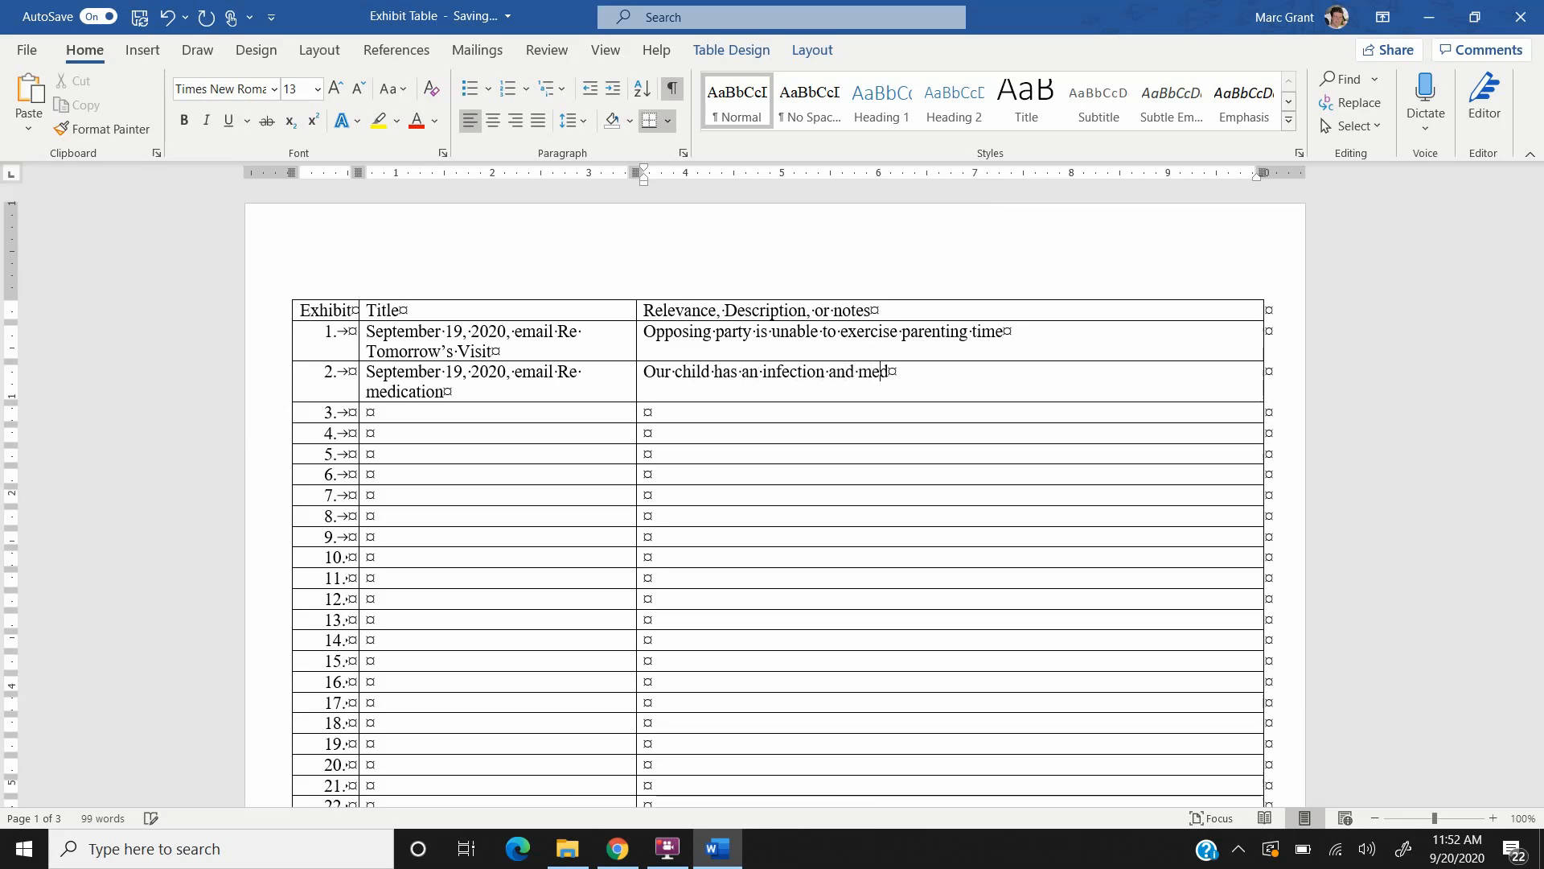
type("ication must be gi")
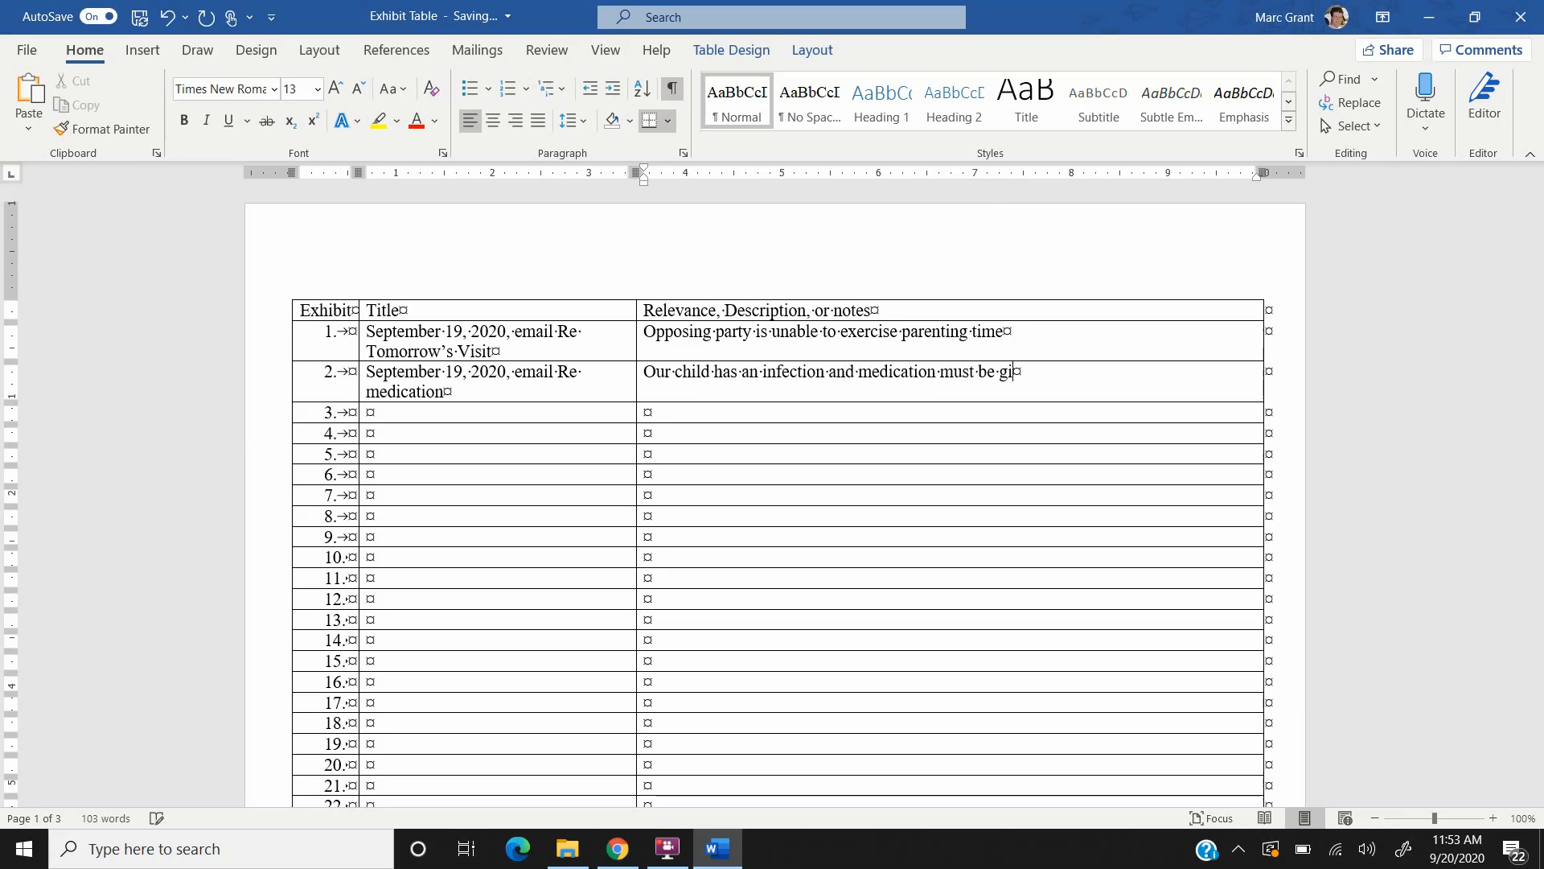
type("ven every 4 hours. ")
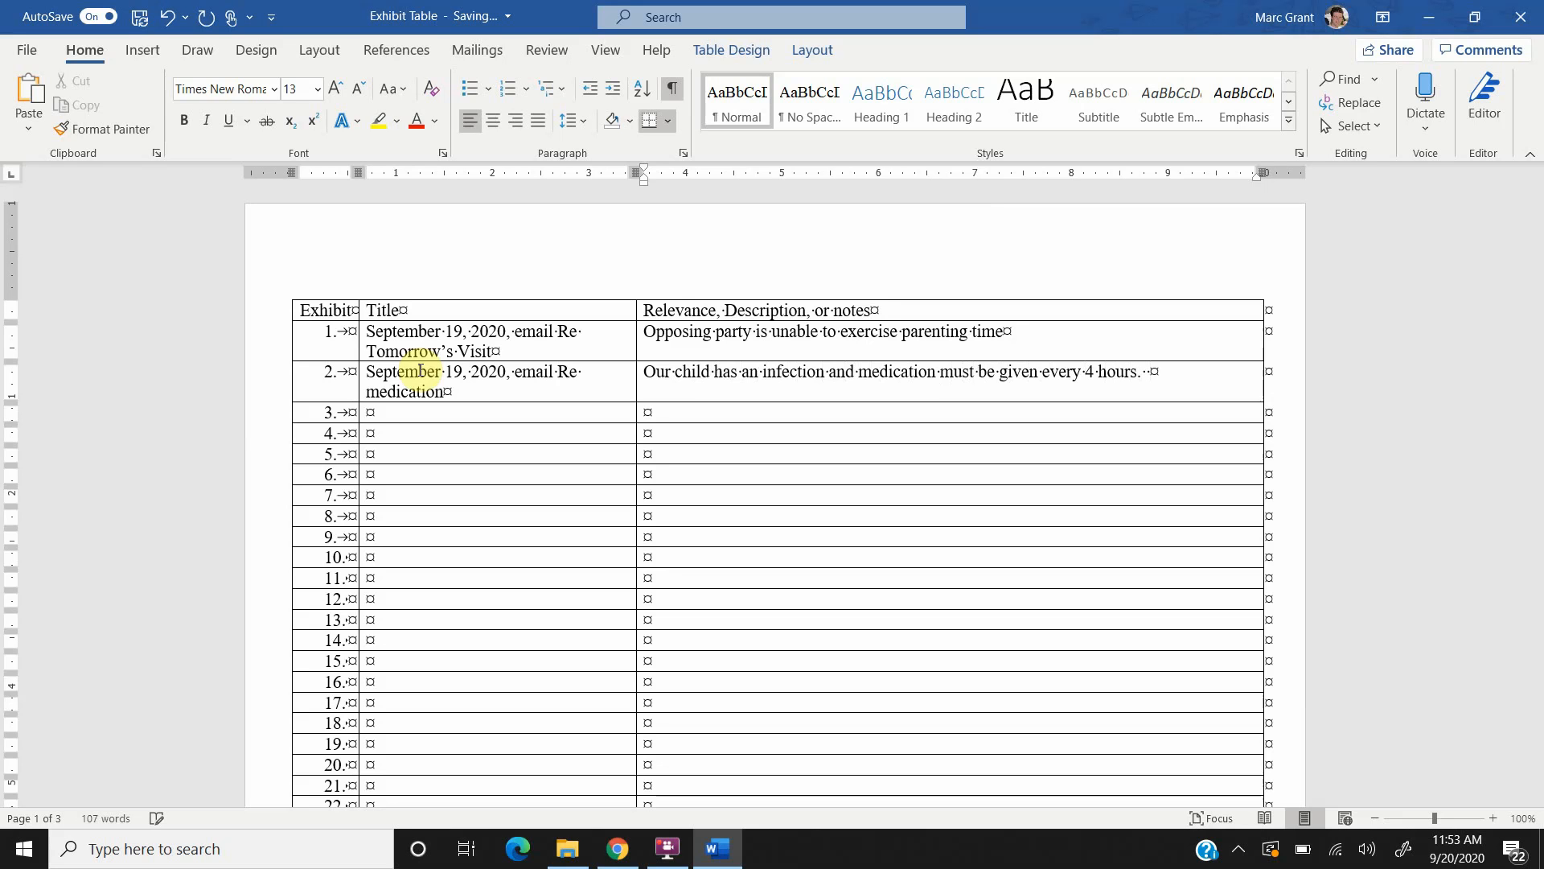
type(" Oppoinh")
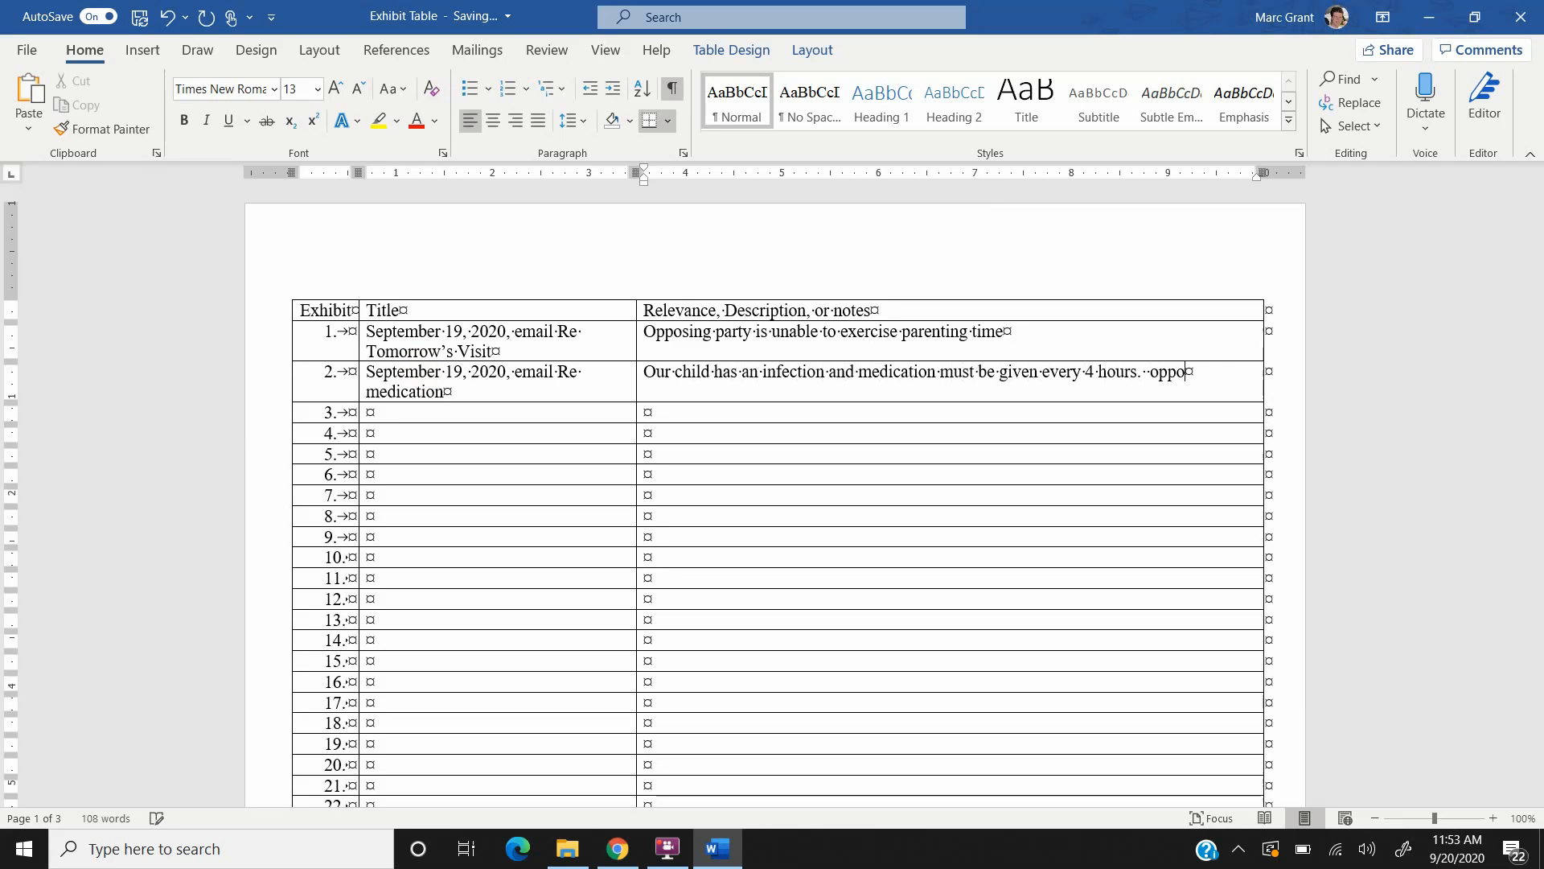
type(" prty did not gi")
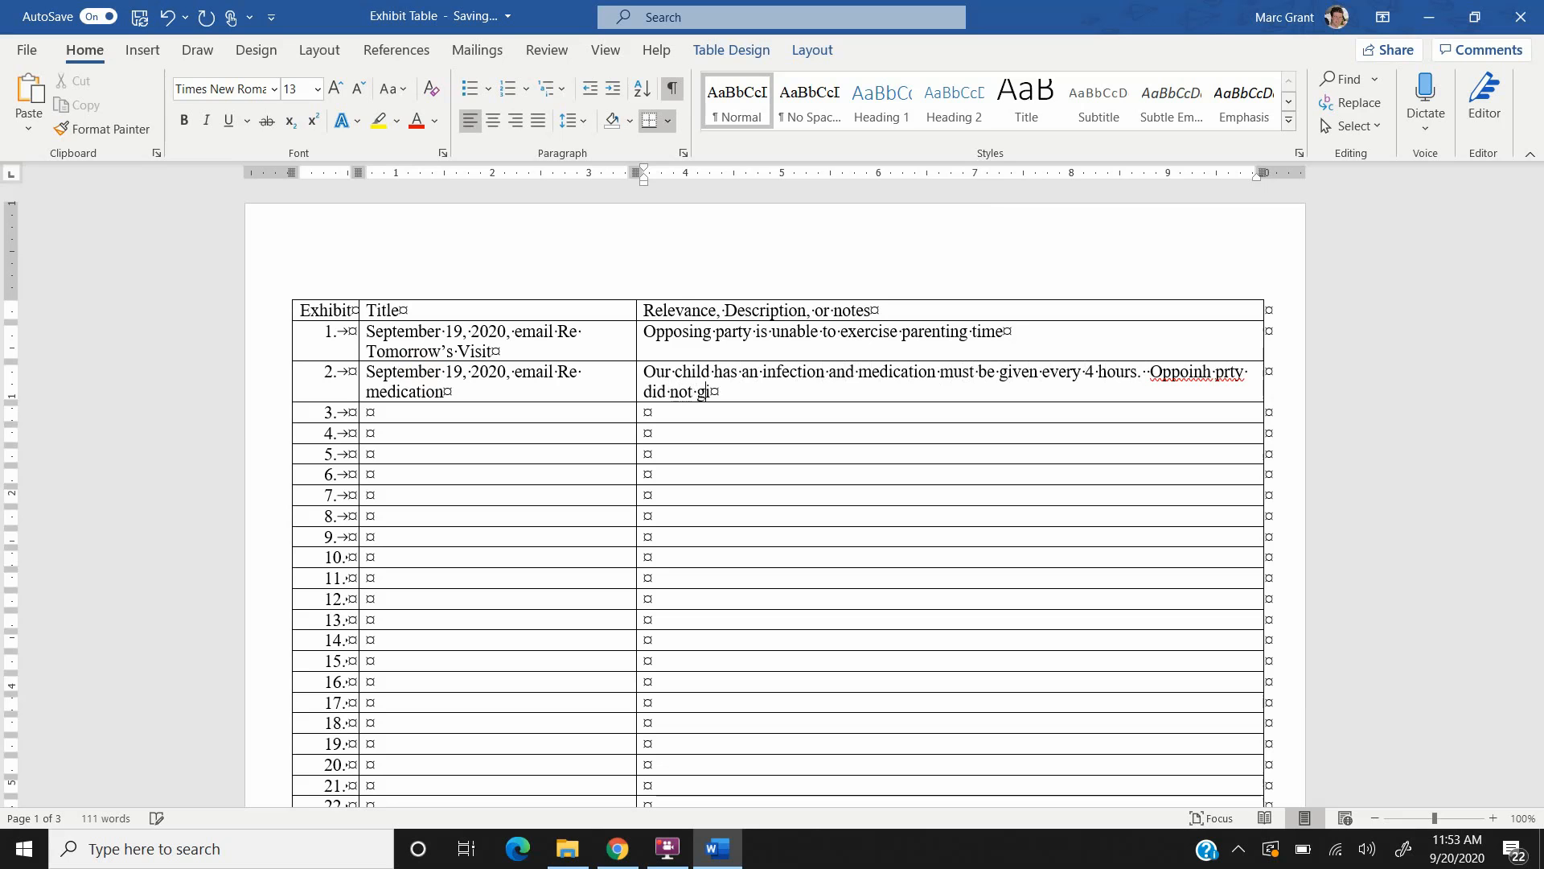
type("ve any over 2 days.")
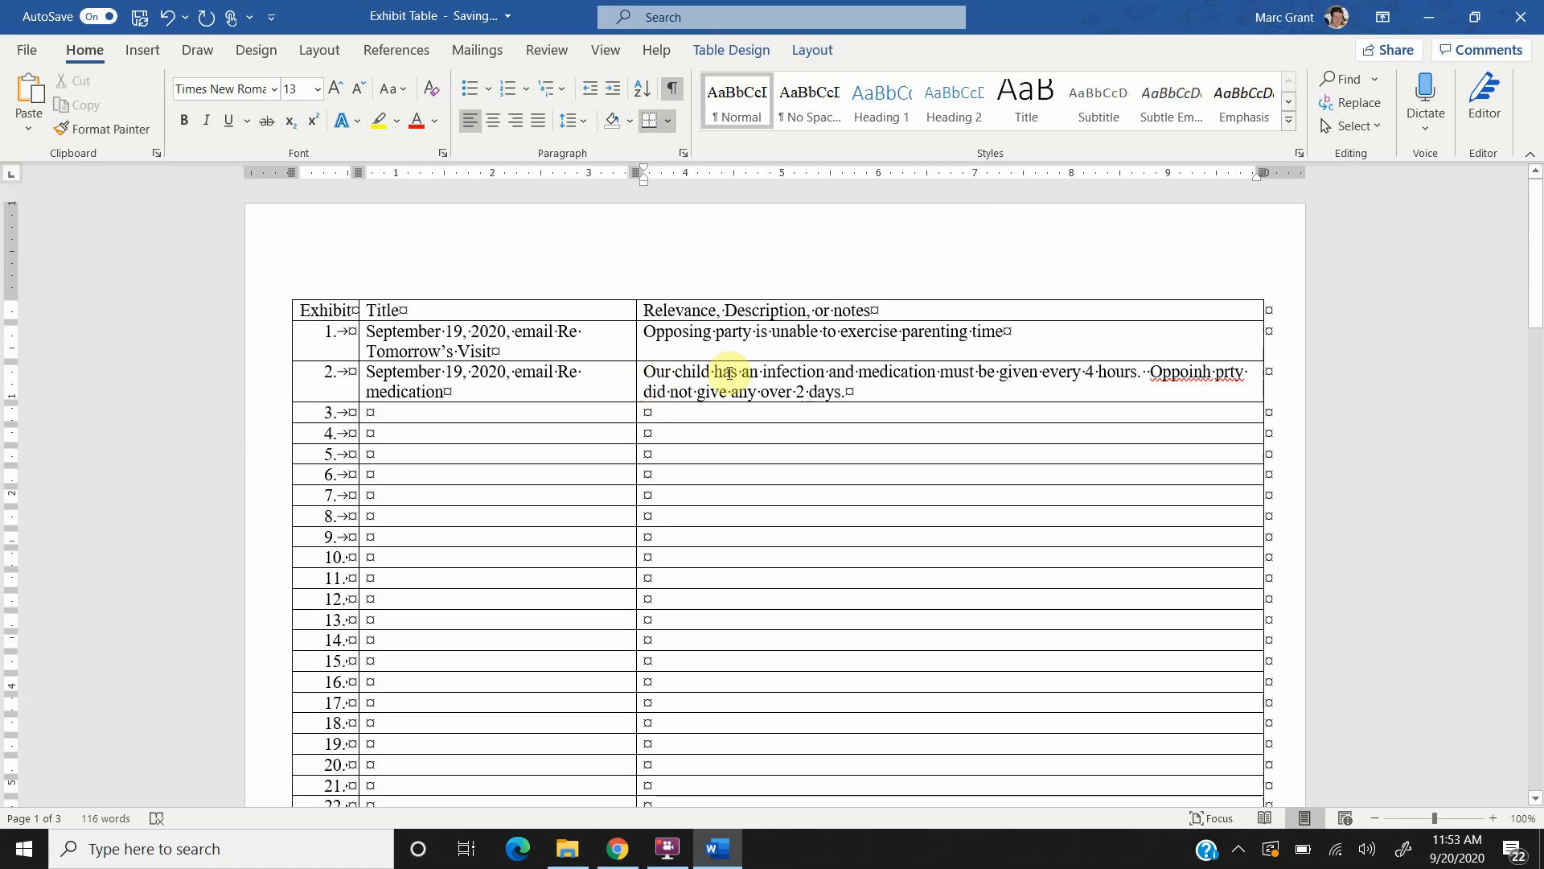
right_click(1171, 375)
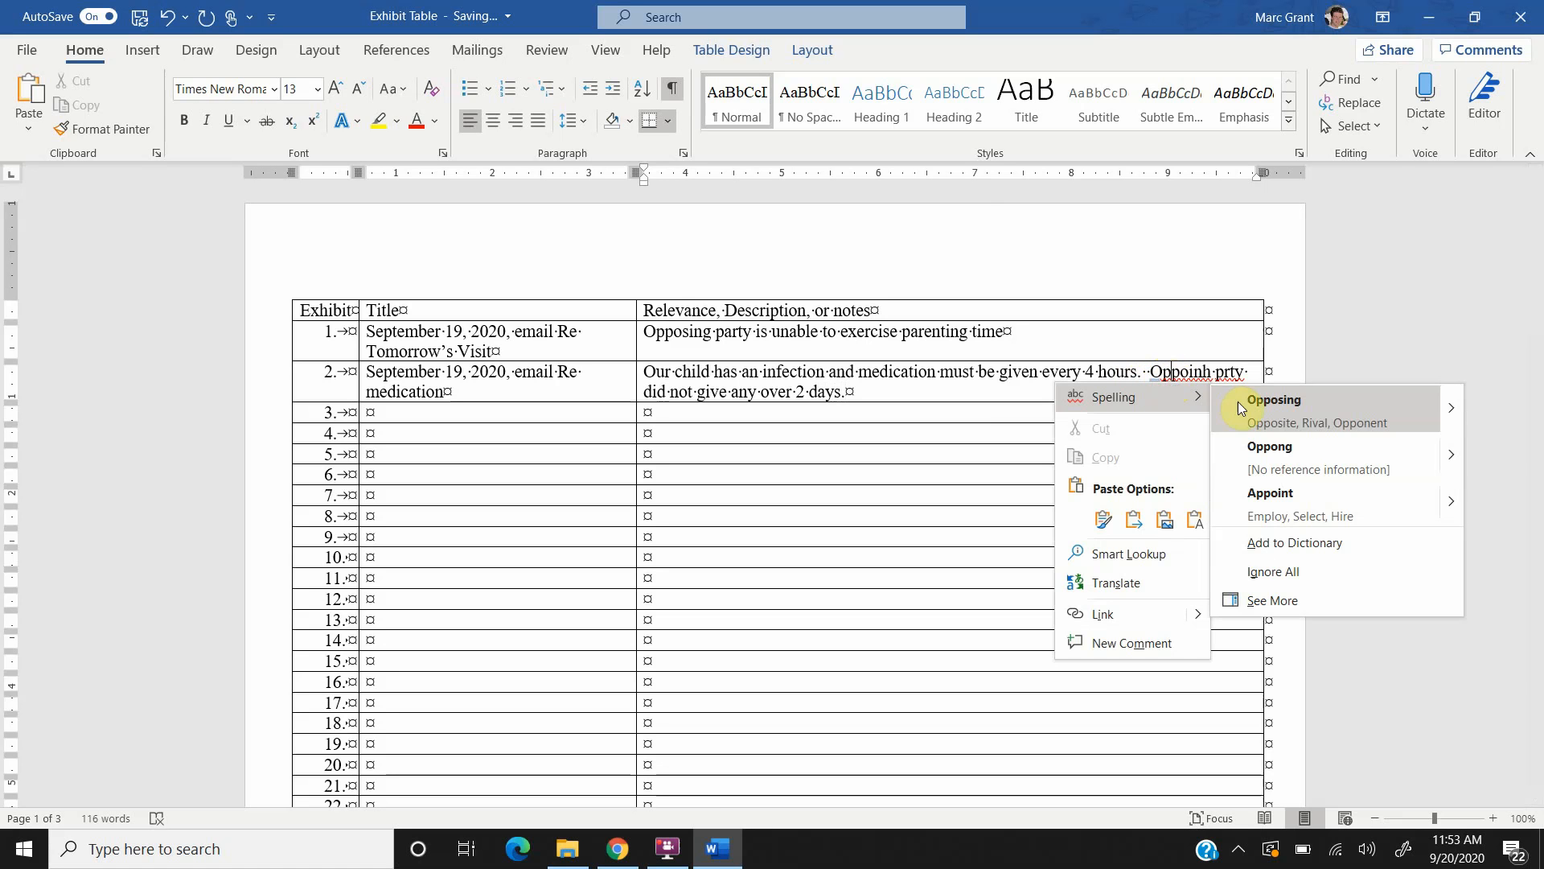
left_click(1257, 408)
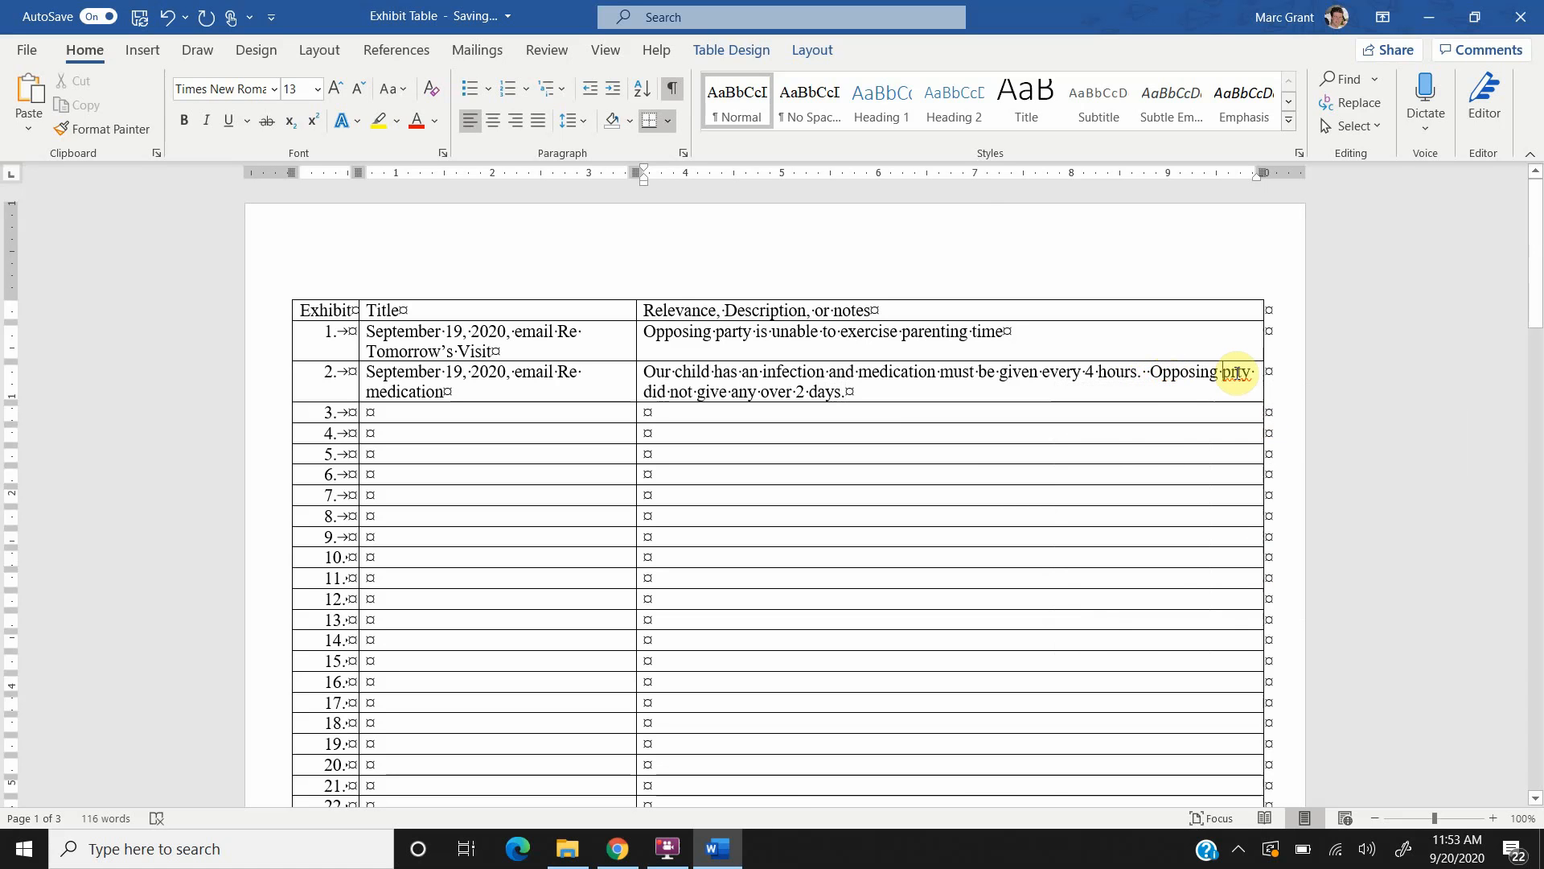
right_click(1235, 373)
left_click(1301, 408)
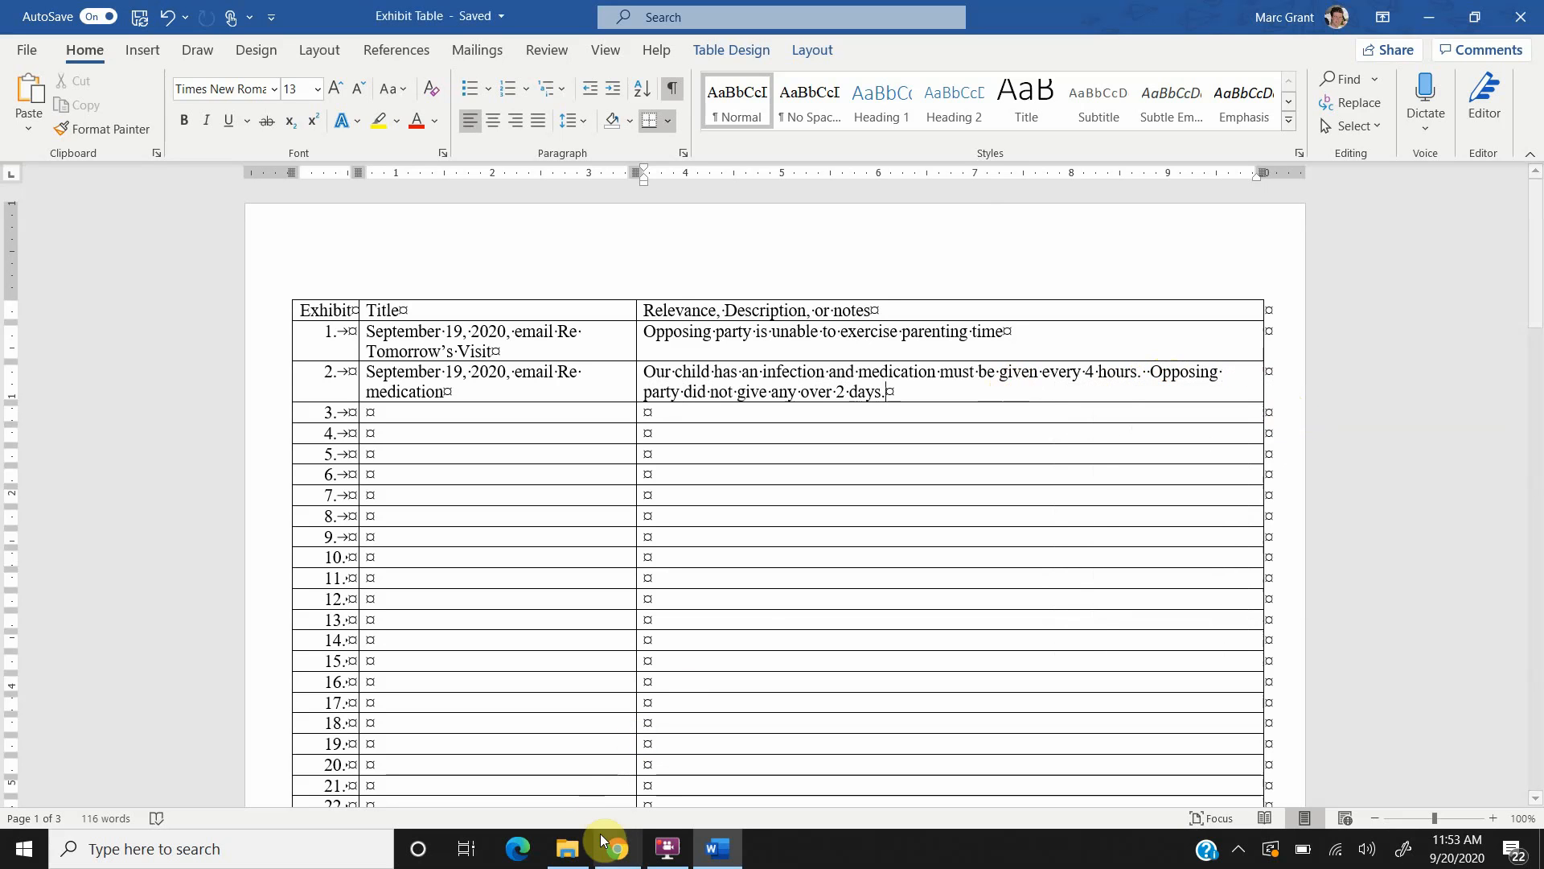
- Switch back to Chrome and close the medication email's print view to return to Gmail
mouse_move(616, 849)
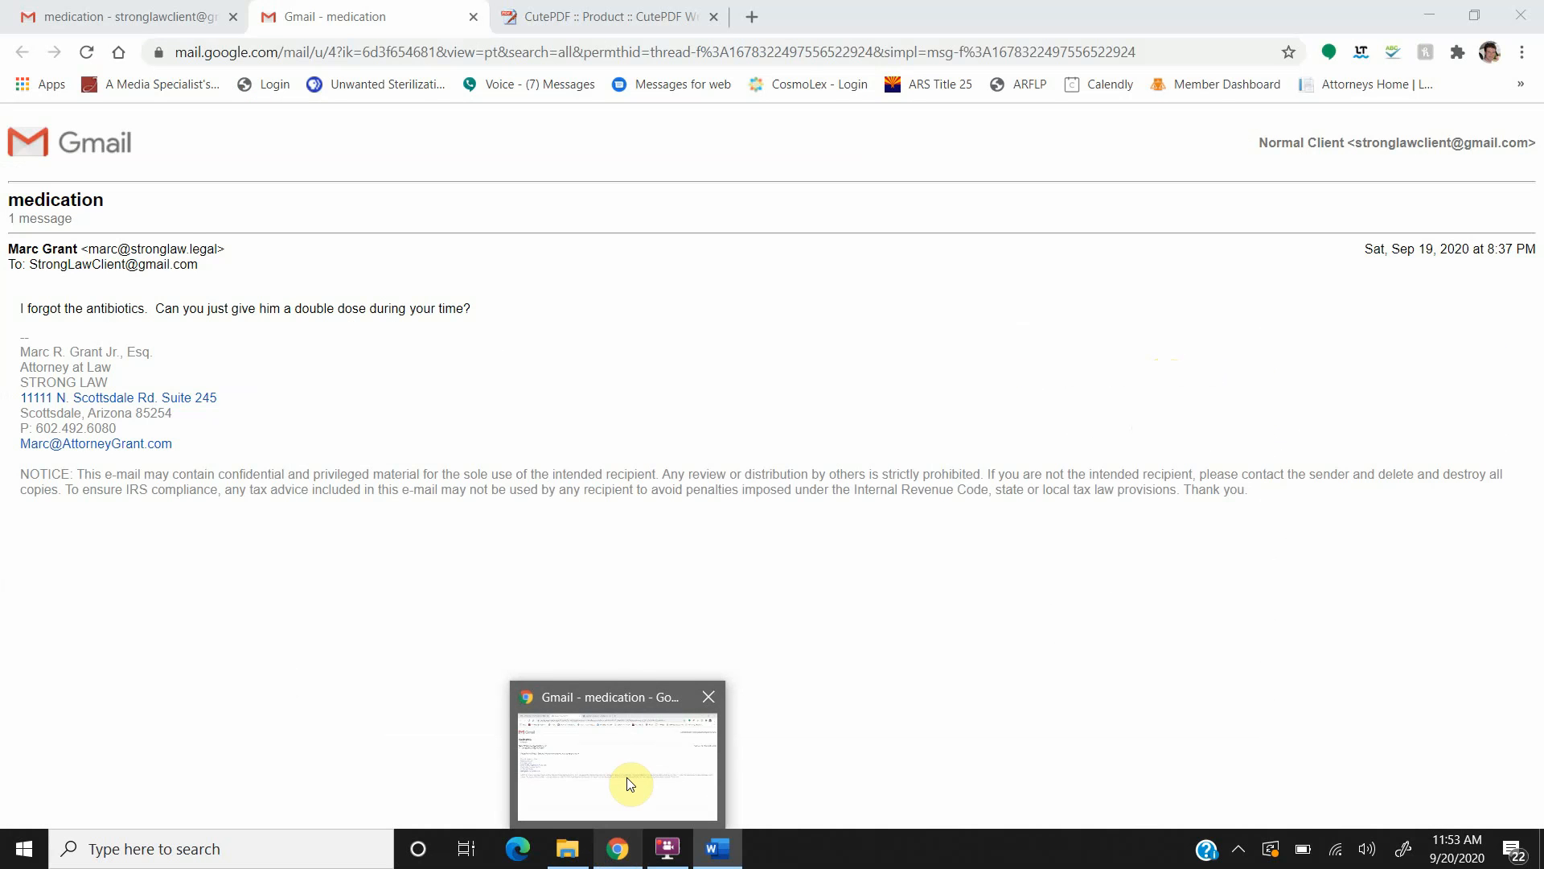
left_click(625, 777)
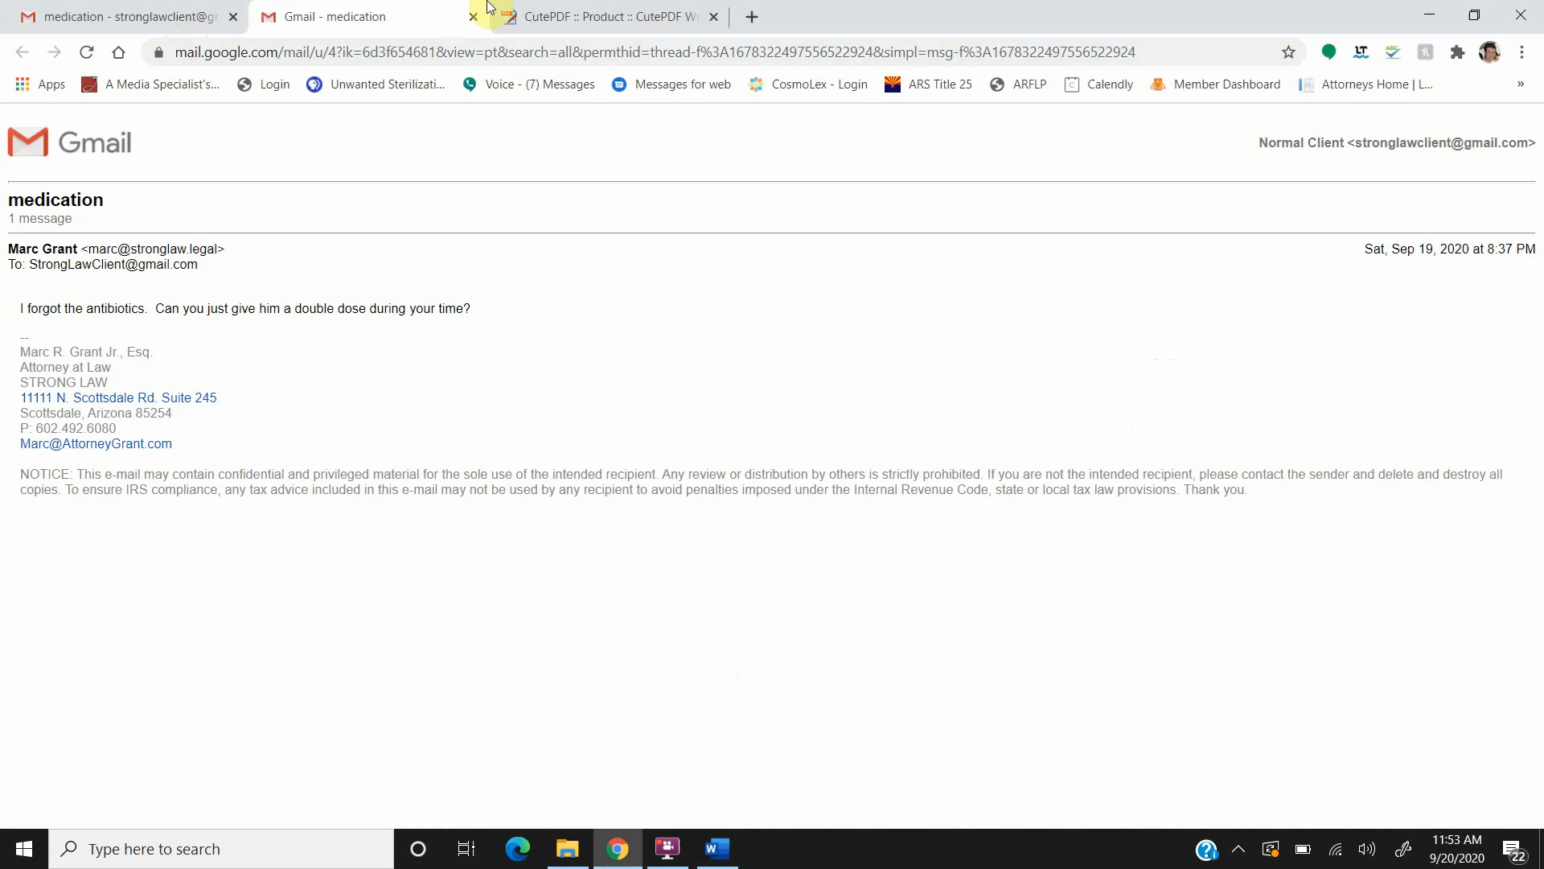
left_click(473, 17)
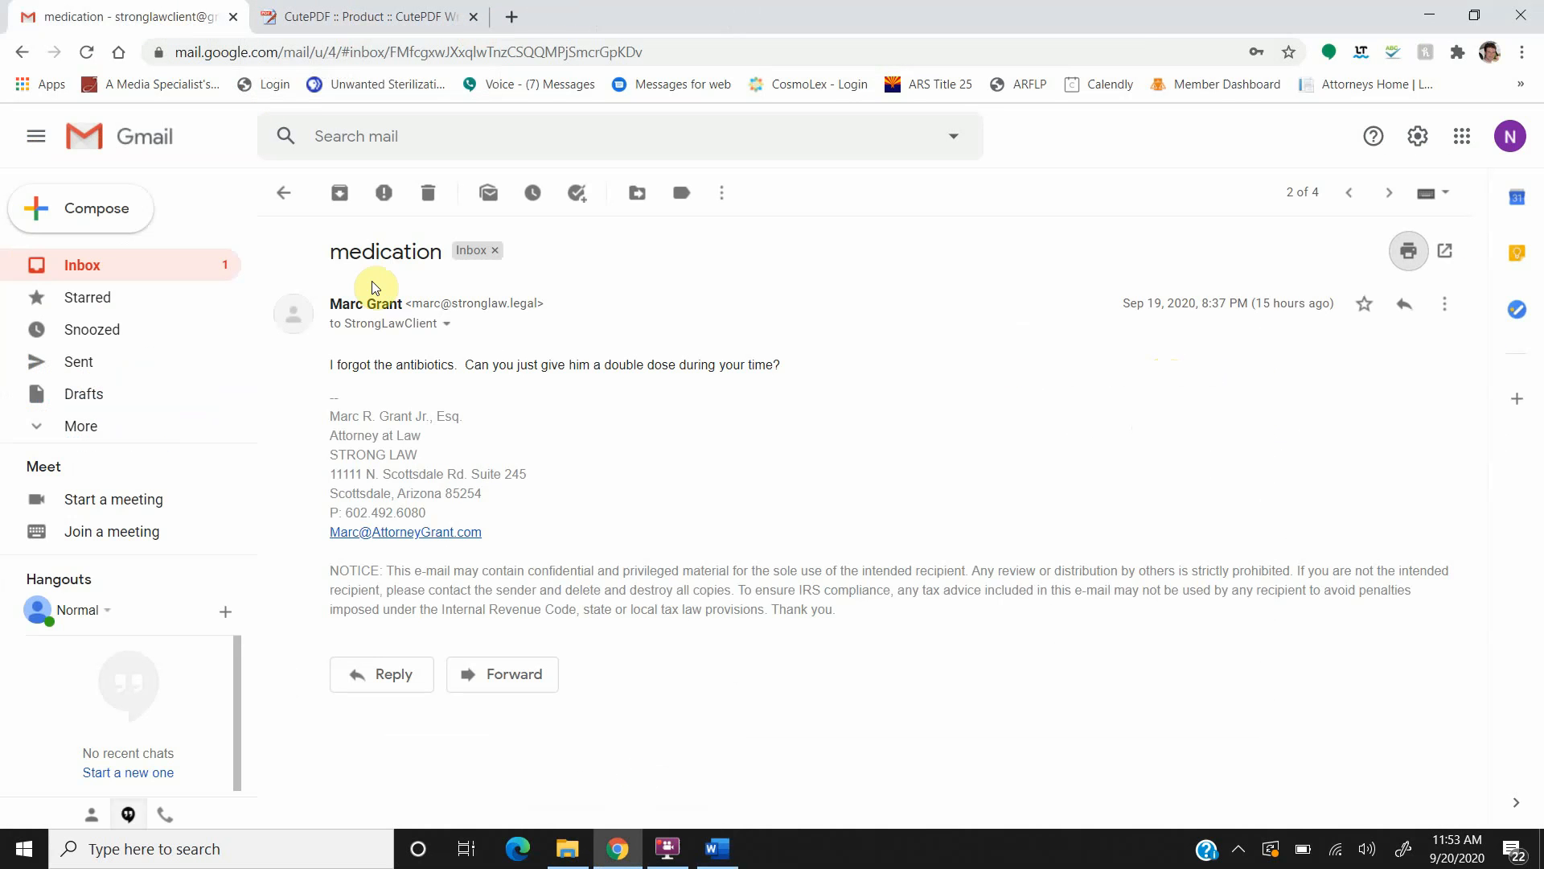
- Return to the inbox, open the "pic" email and view its attached photo IMG_20200823_100824_873.jpg at full size
left_click(283, 194)
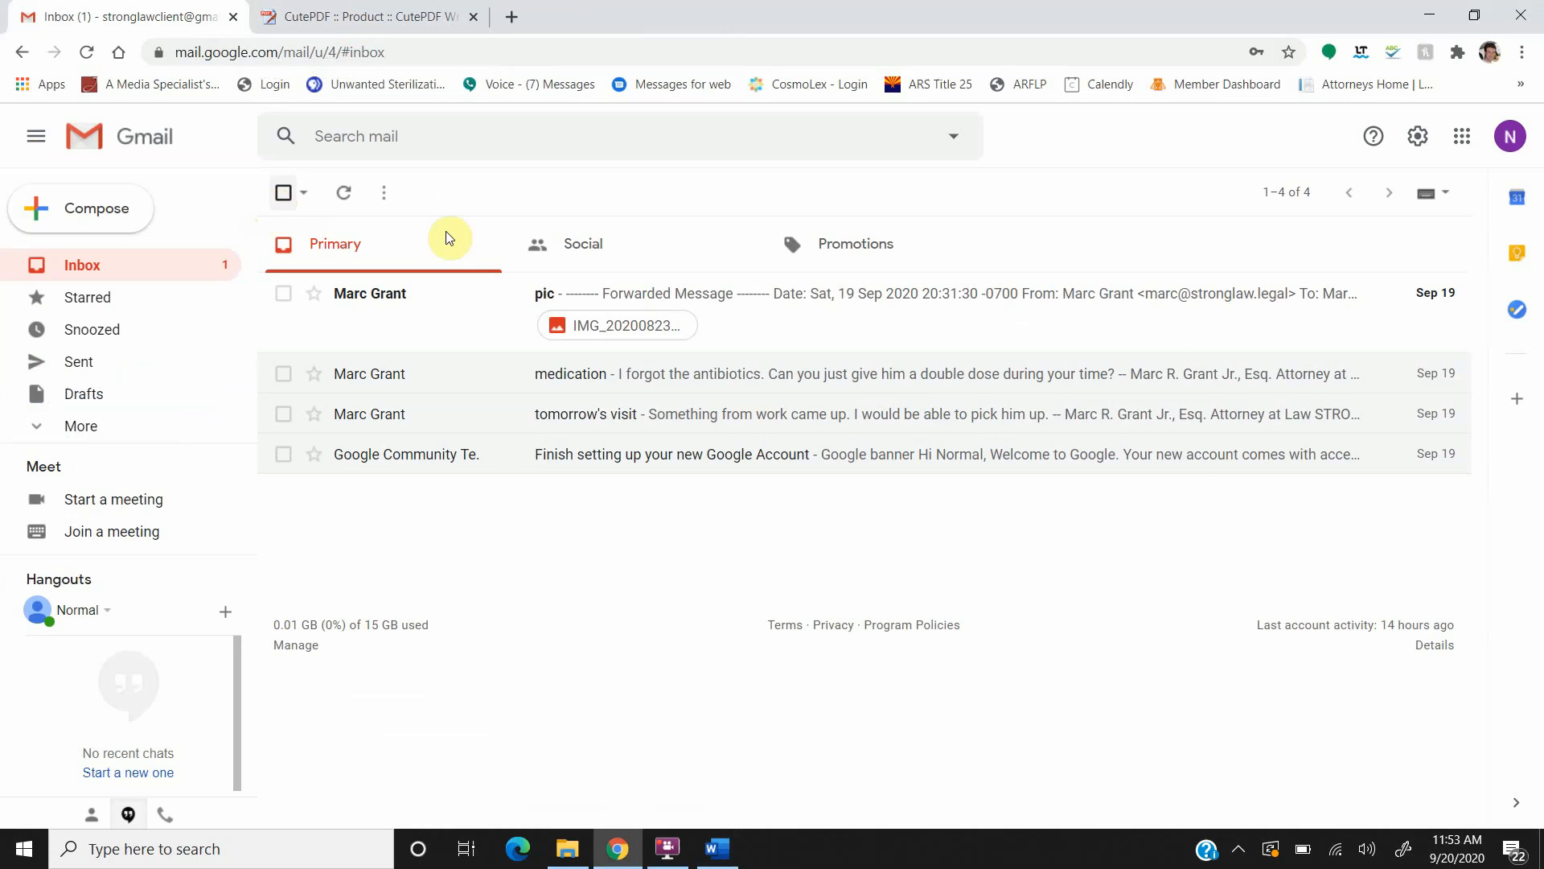
left_click(807, 307)
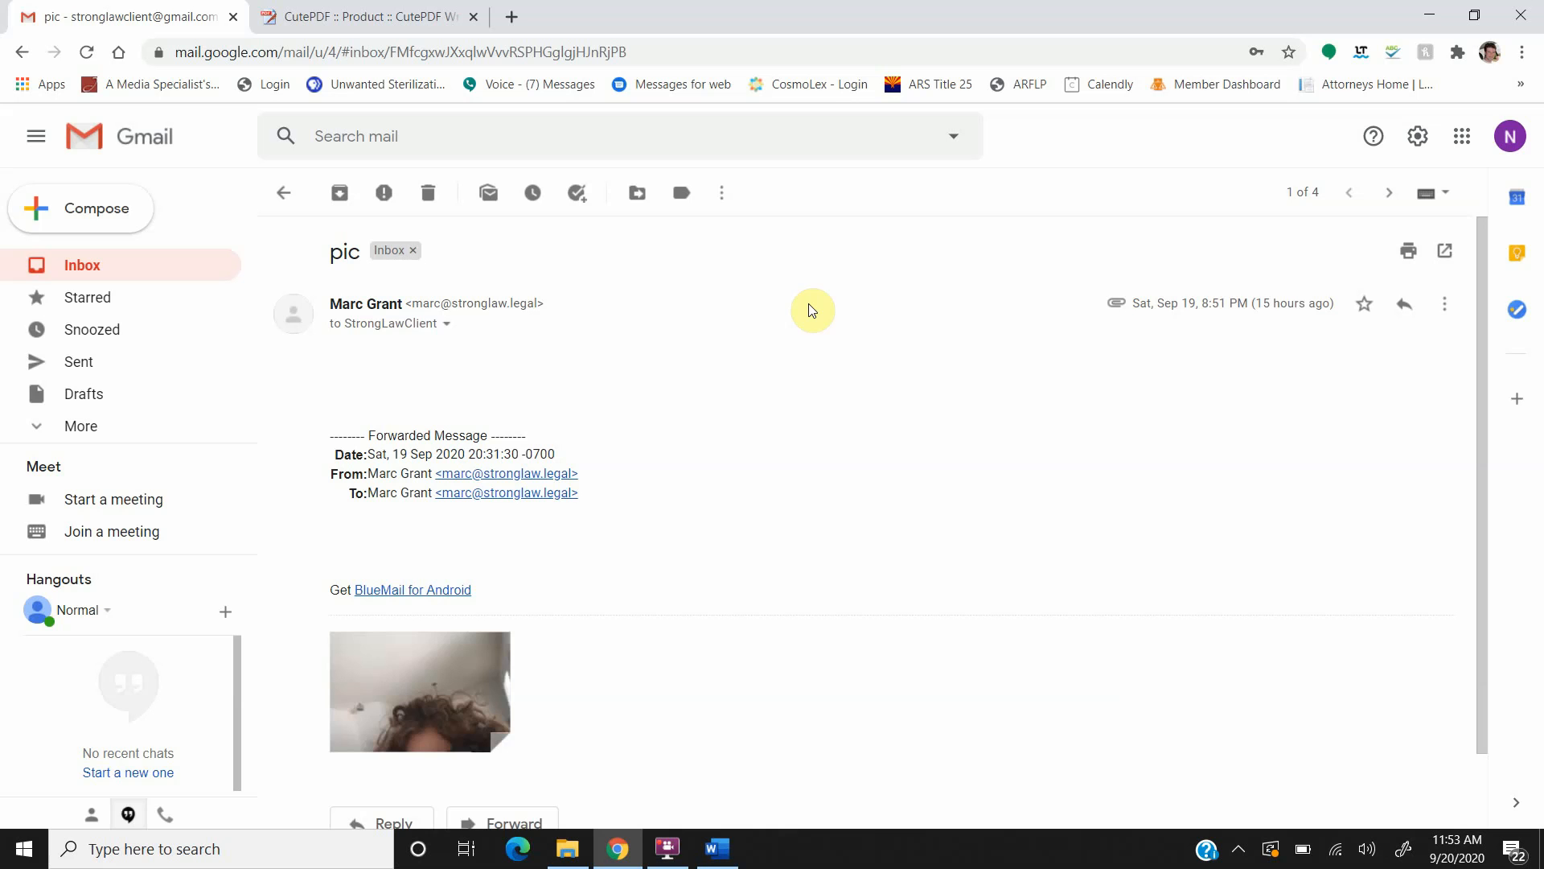
mouse_move(447, 692)
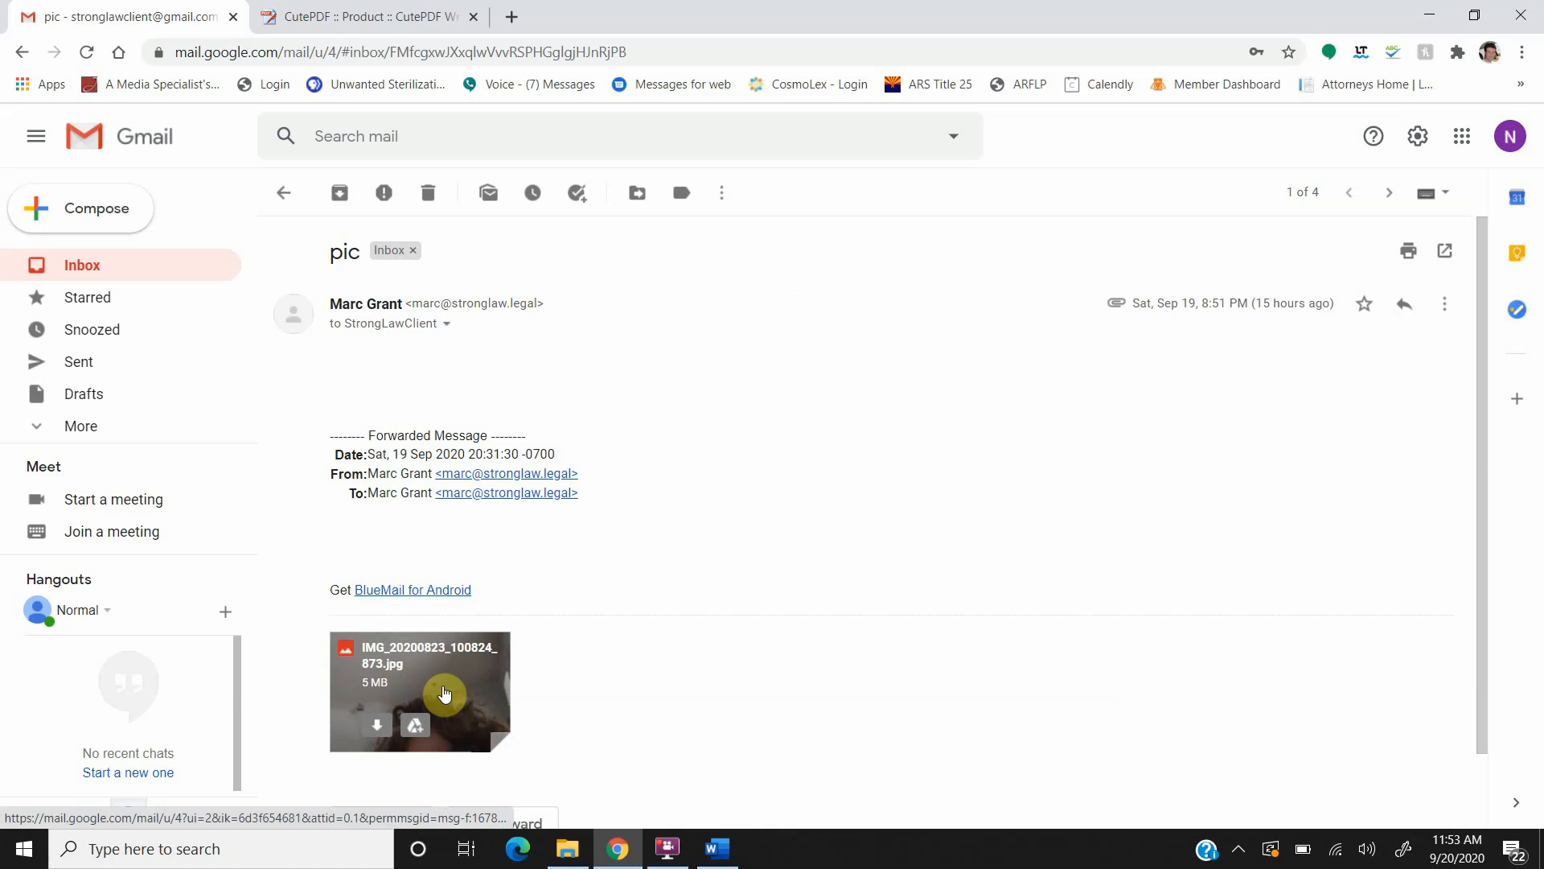
left_click(445, 694)
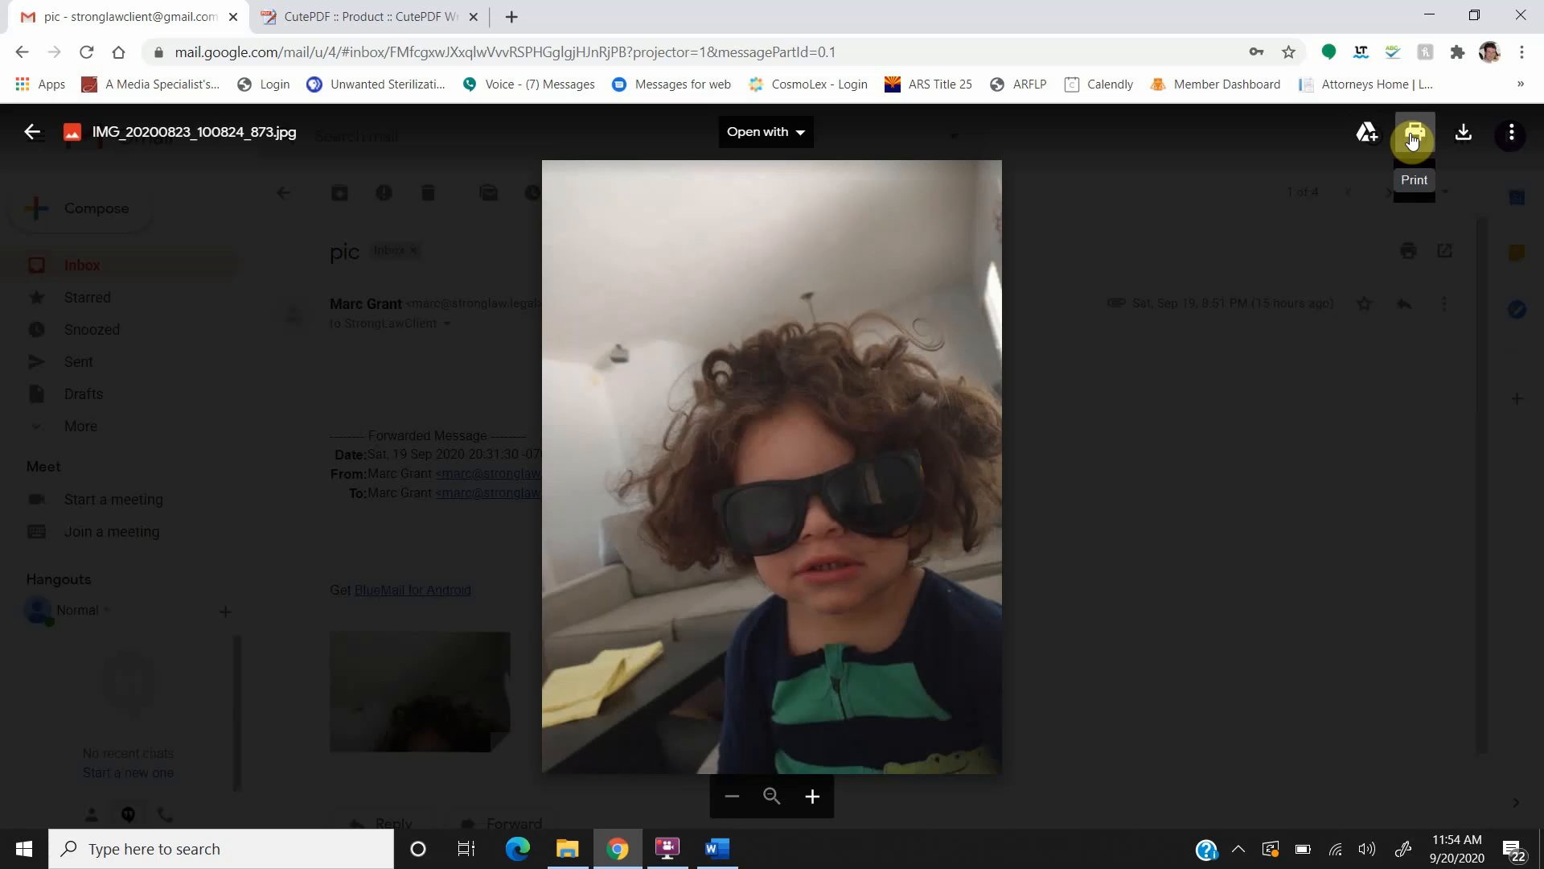
- Print the attached photo with CutePDF Writer, expanding the additional print settings to review them first
left_click(1413, 139)
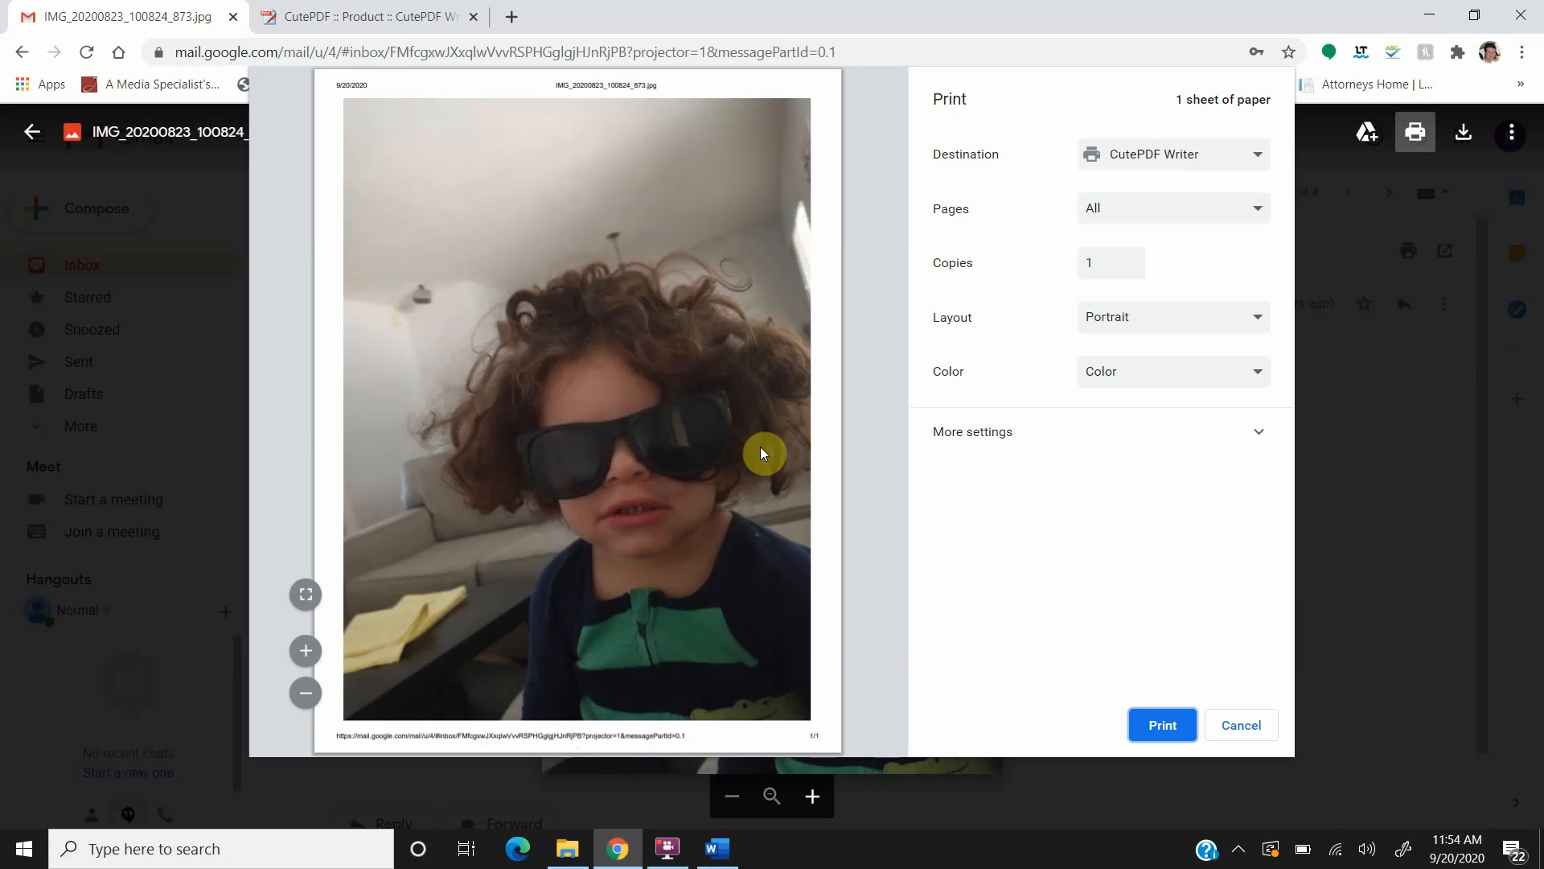
left_click(1259, 434)
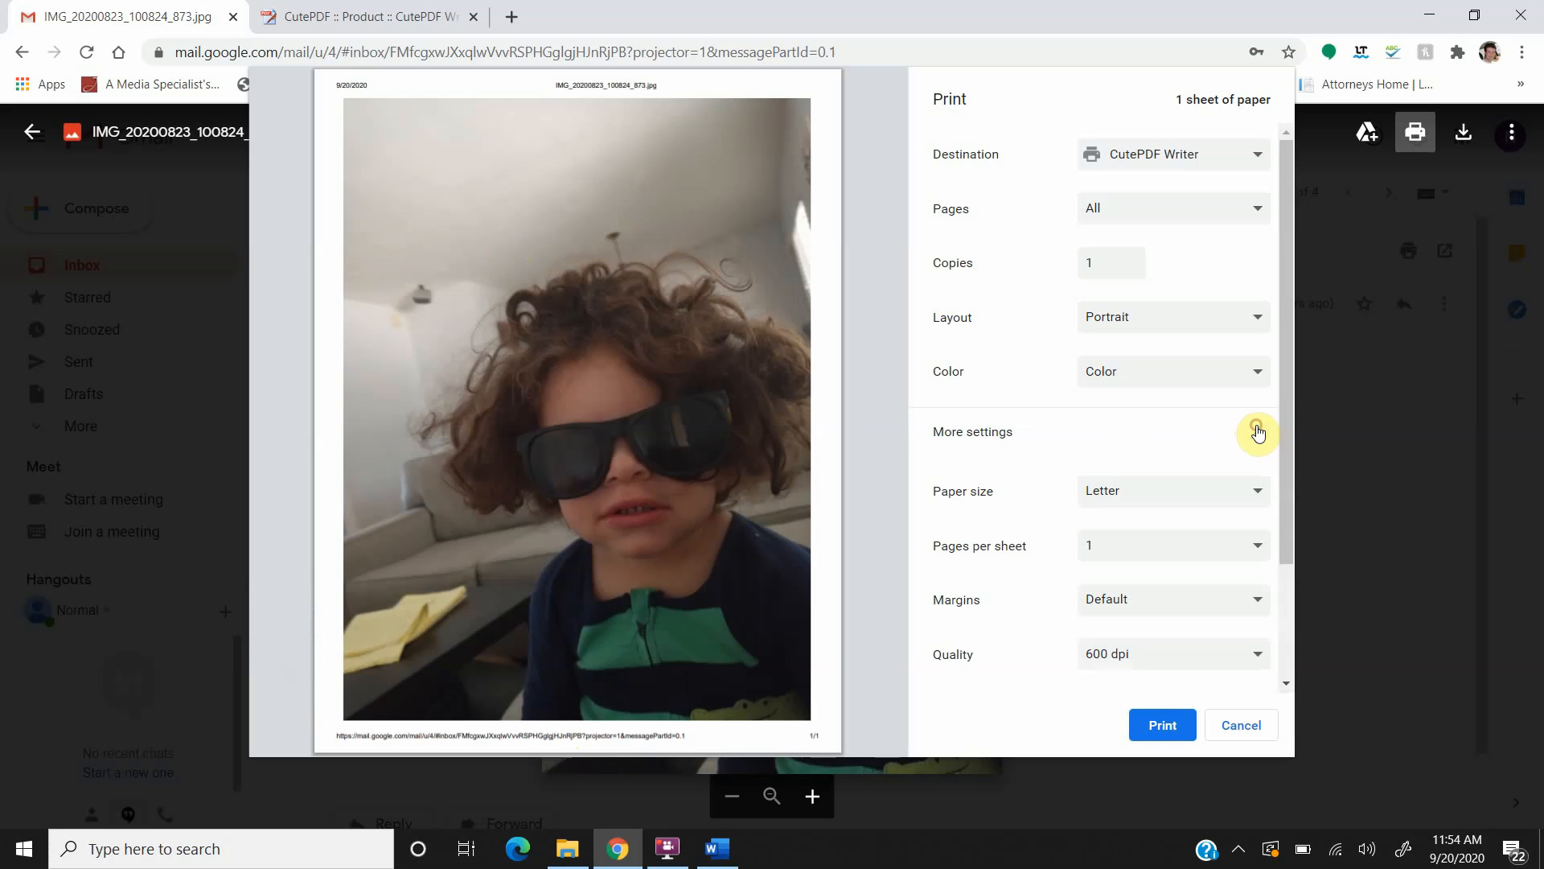
scroll(1286, 640, "down", 3)
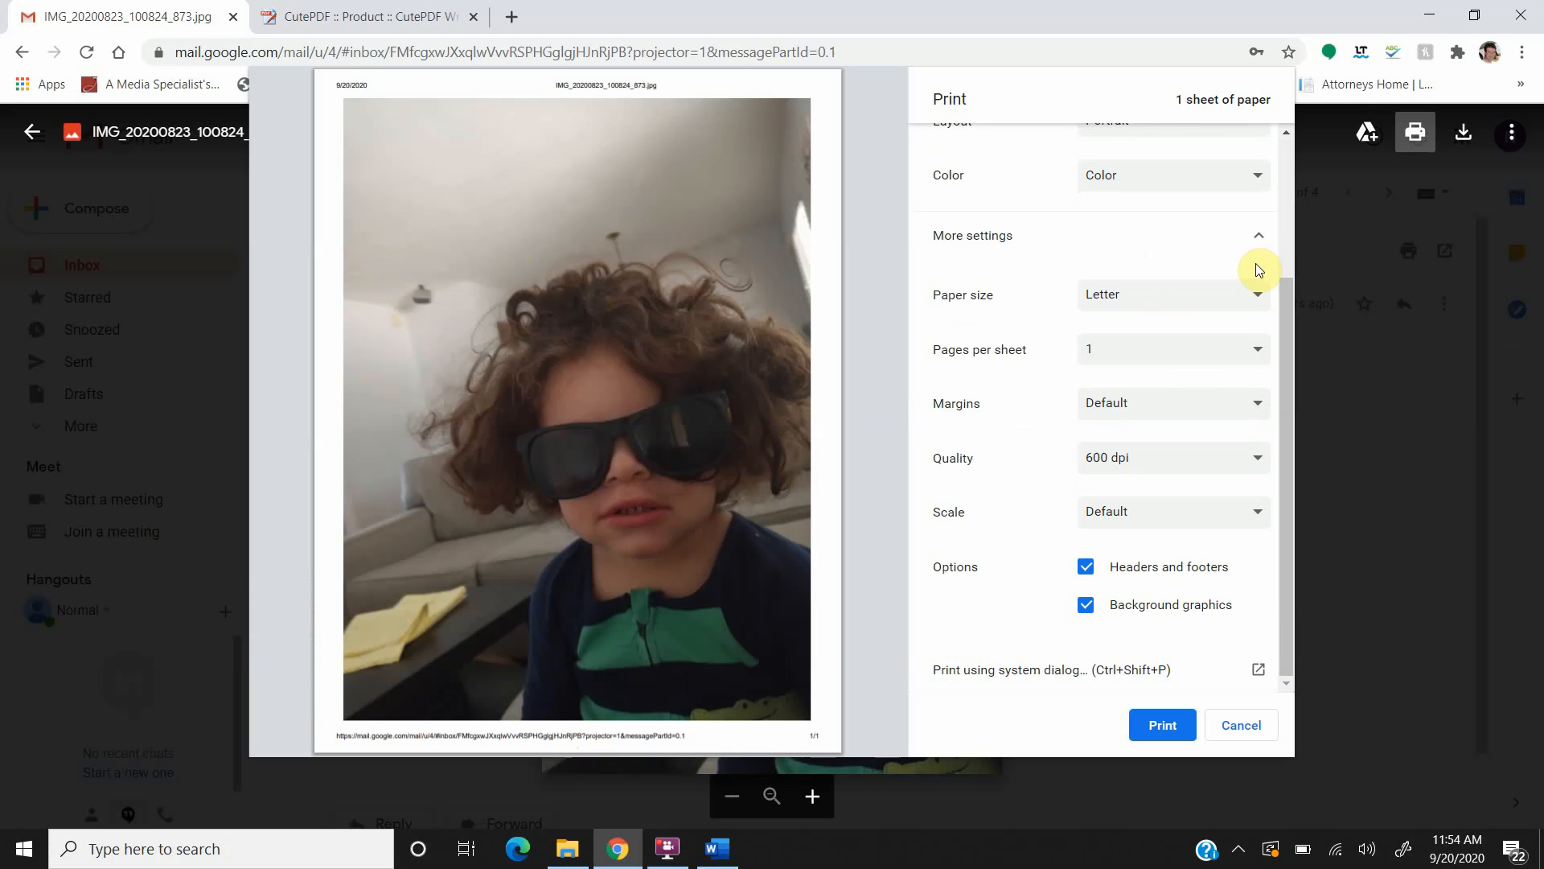
scroll(1290, 243, "up", 3)
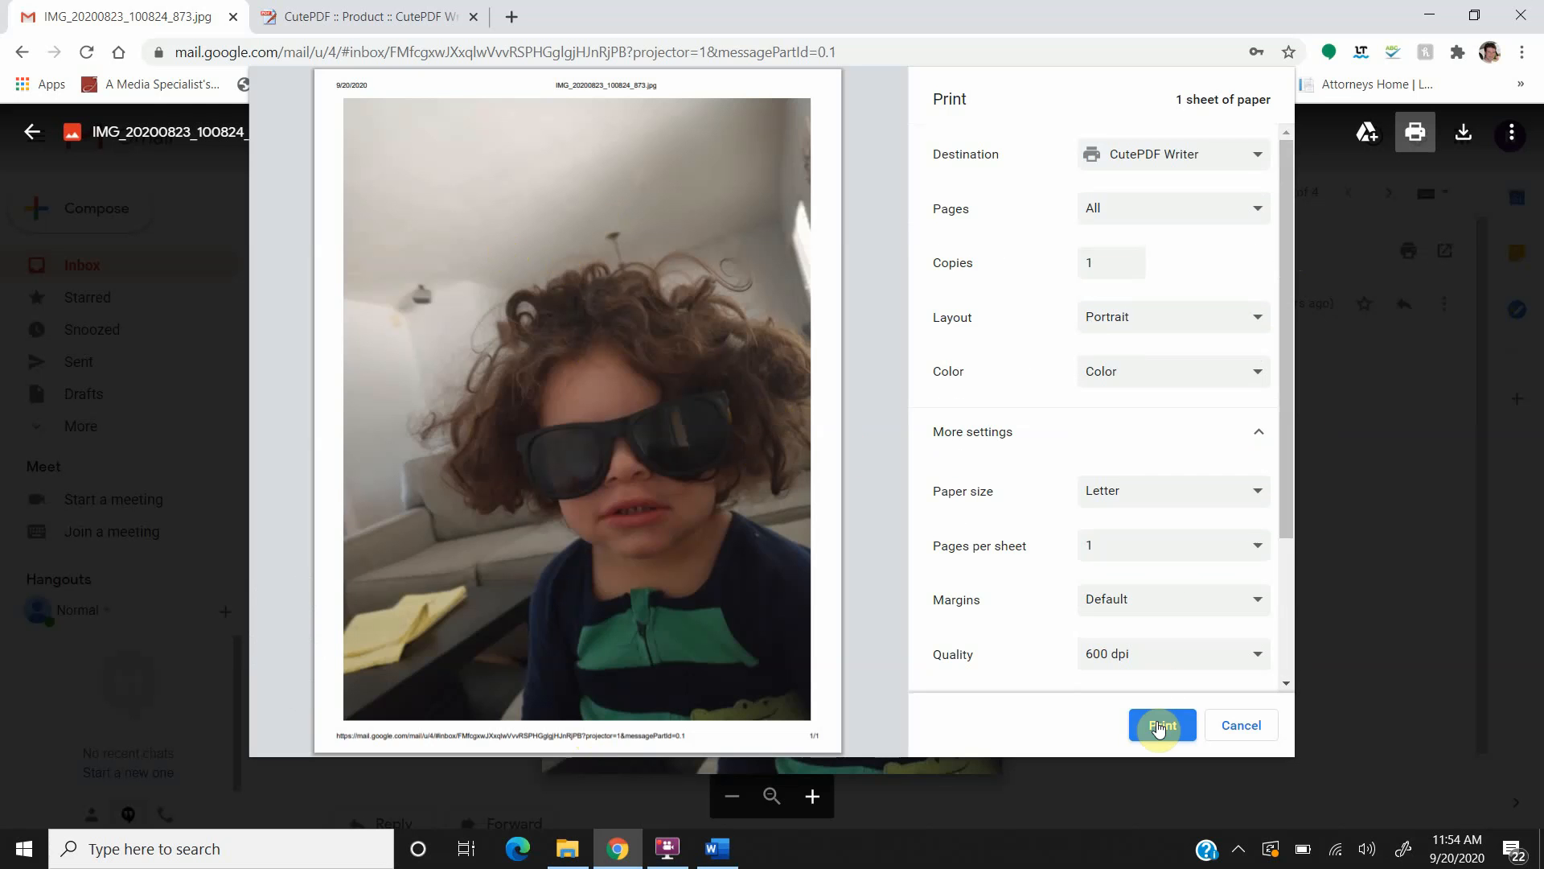
left_click(1158, 728)
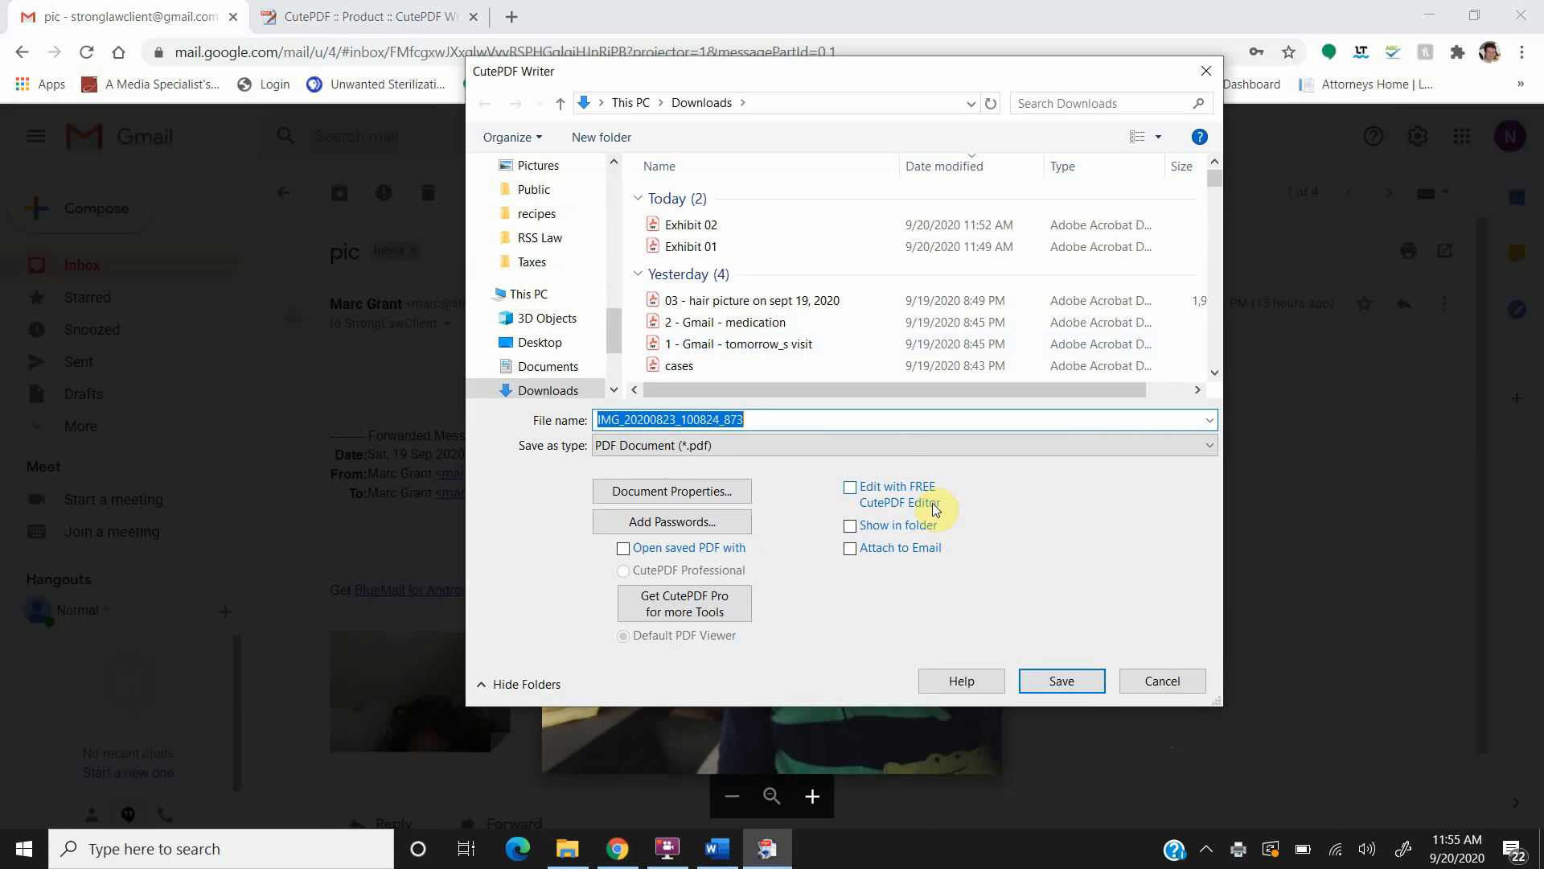
- Save the photo's PDF in Downloads as "Exhibit 03"
type("Ex")
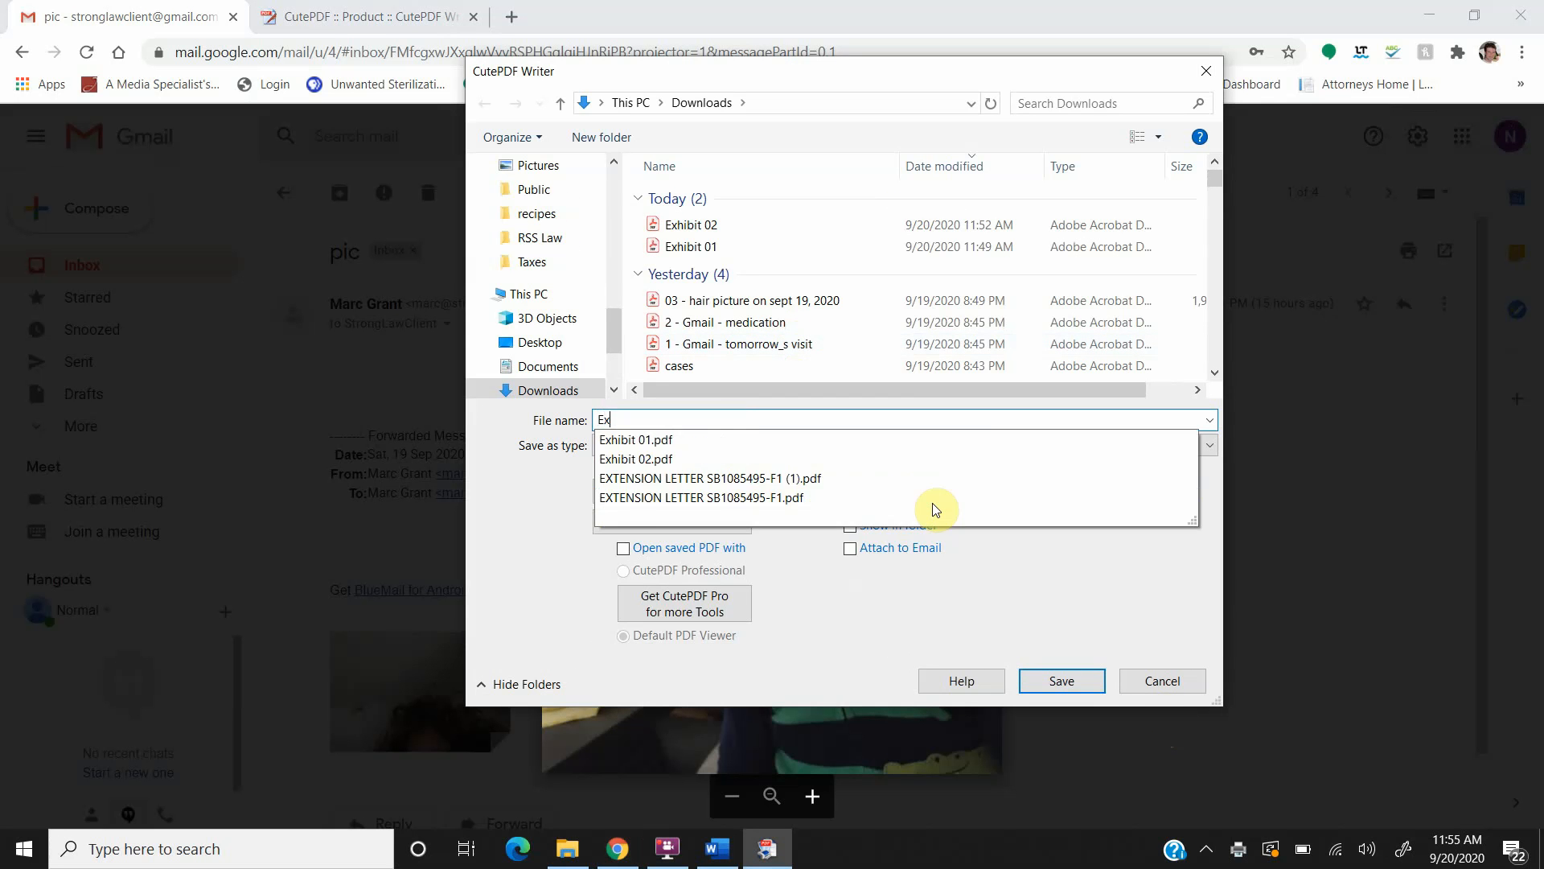
type("hibit ")
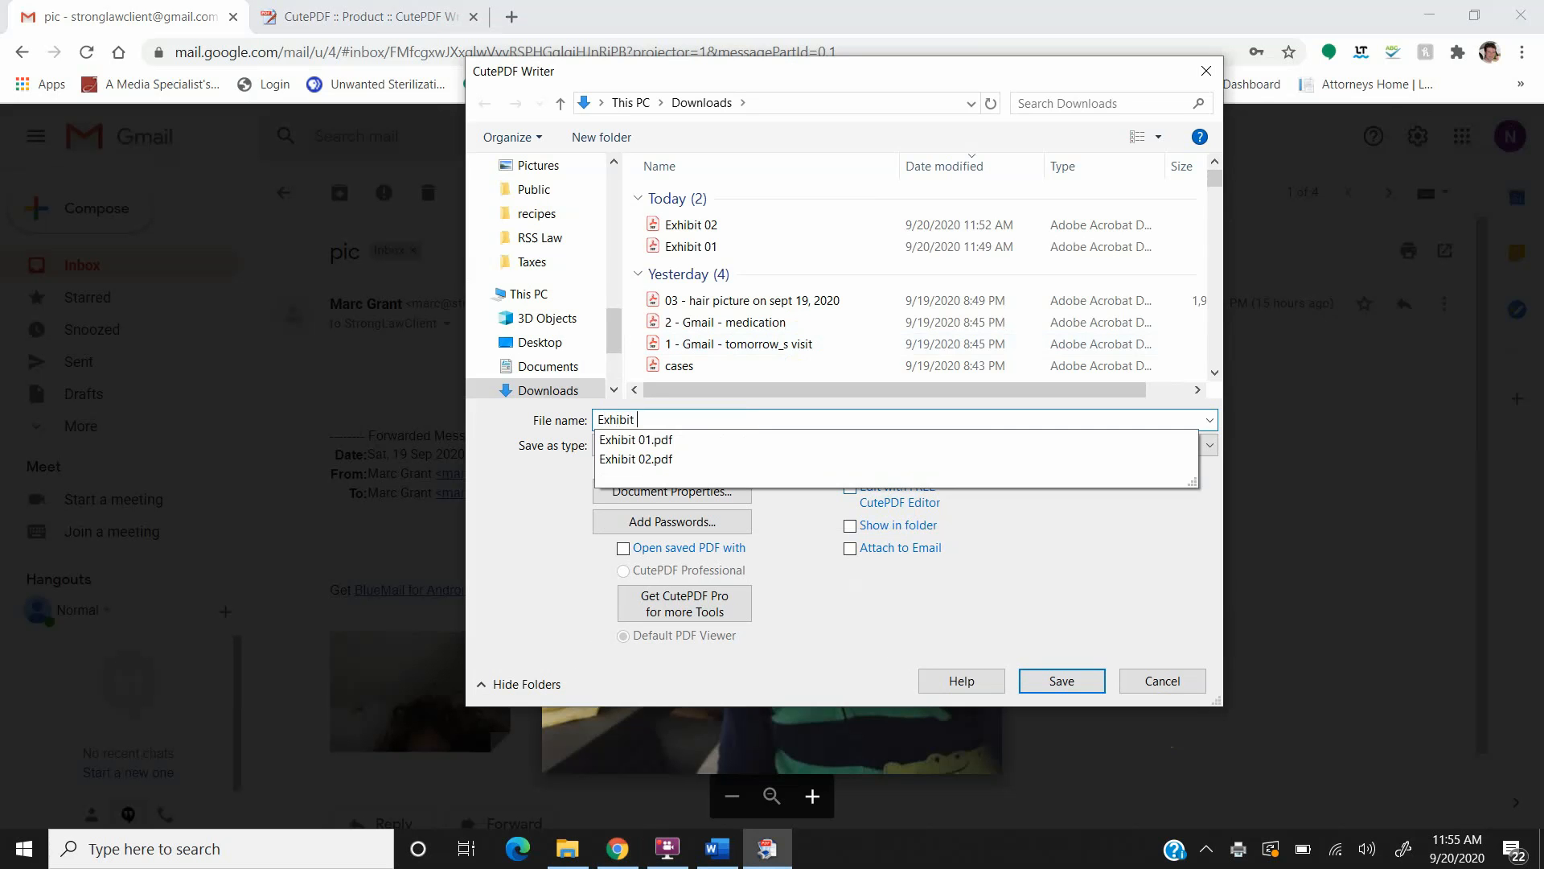
type("03")
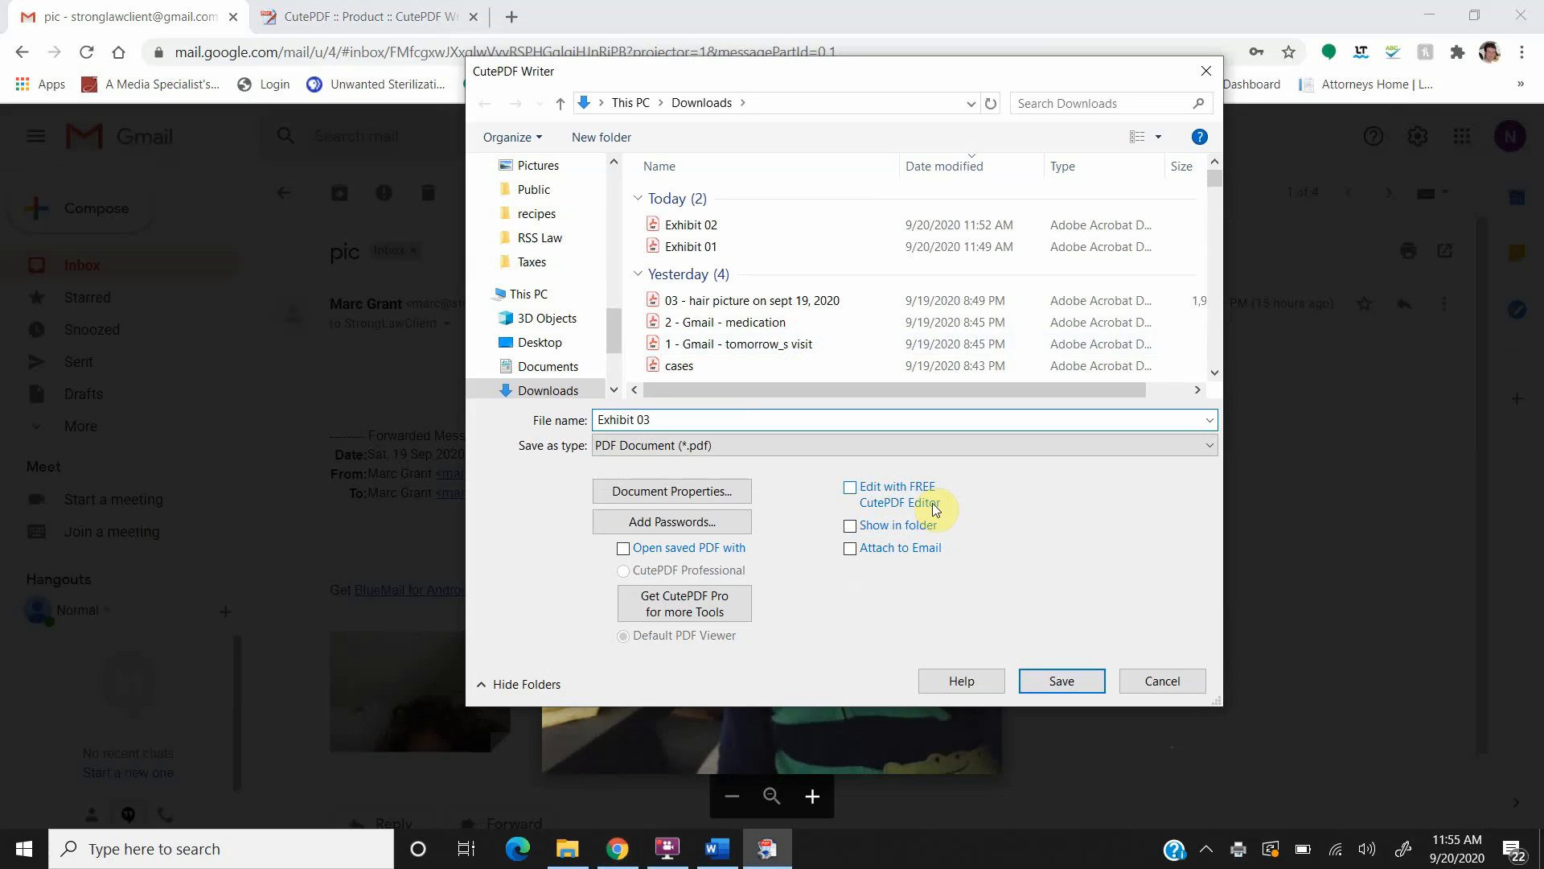
left_click(1067, 684)
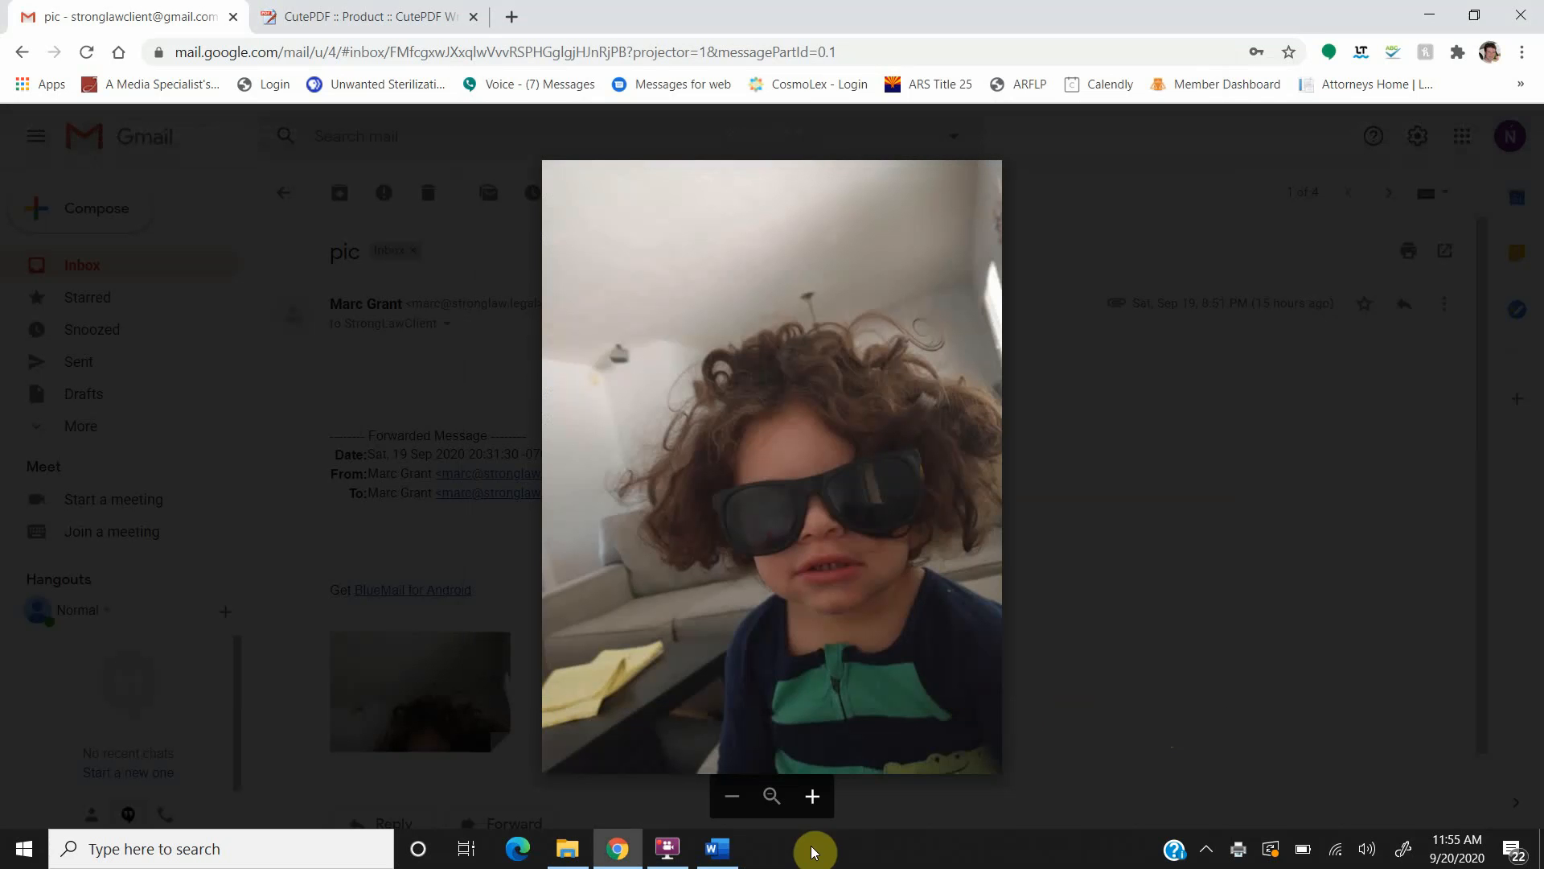
- Switch to the Exhibit Table in Word and title exhibit 3 "Picture from September 19, 2020, of child"
mouse_move(722, 863)
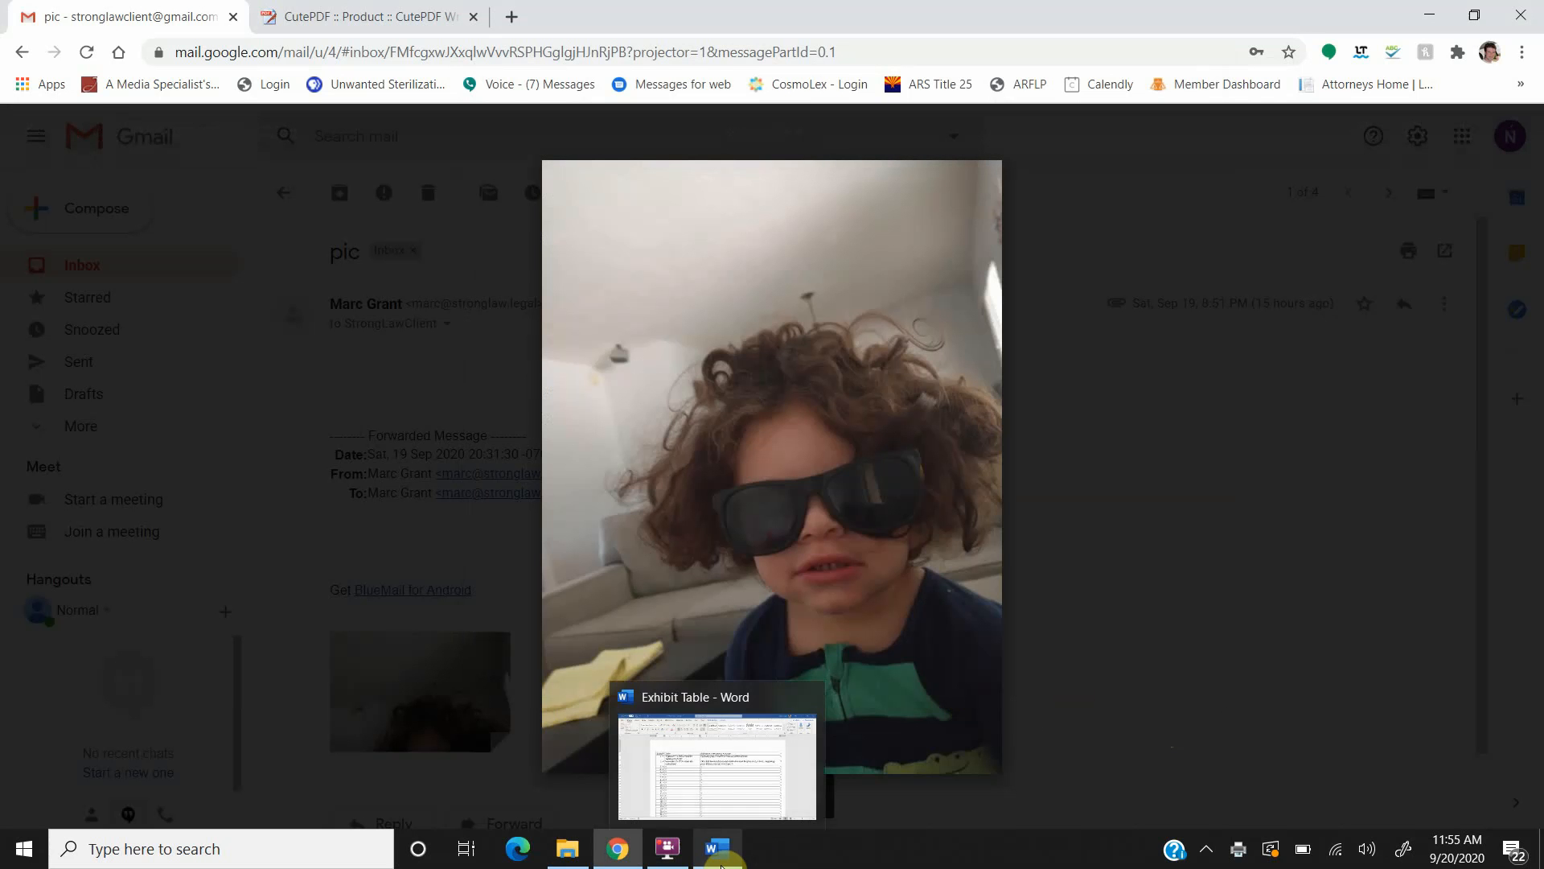
left_click(745, 770)
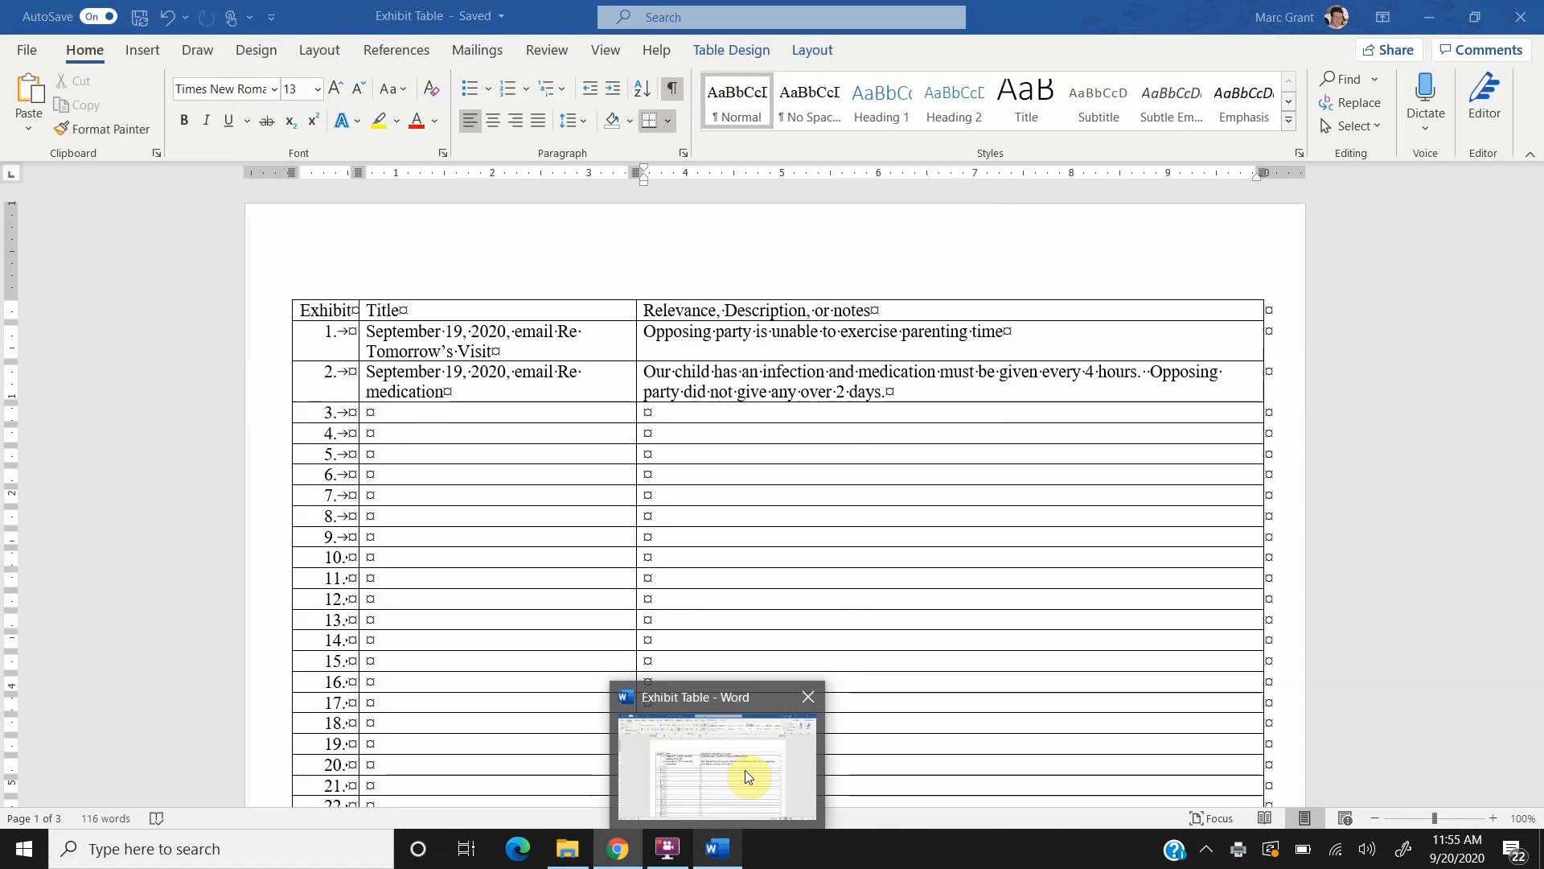
left_click(406, 410)
type("Pic")
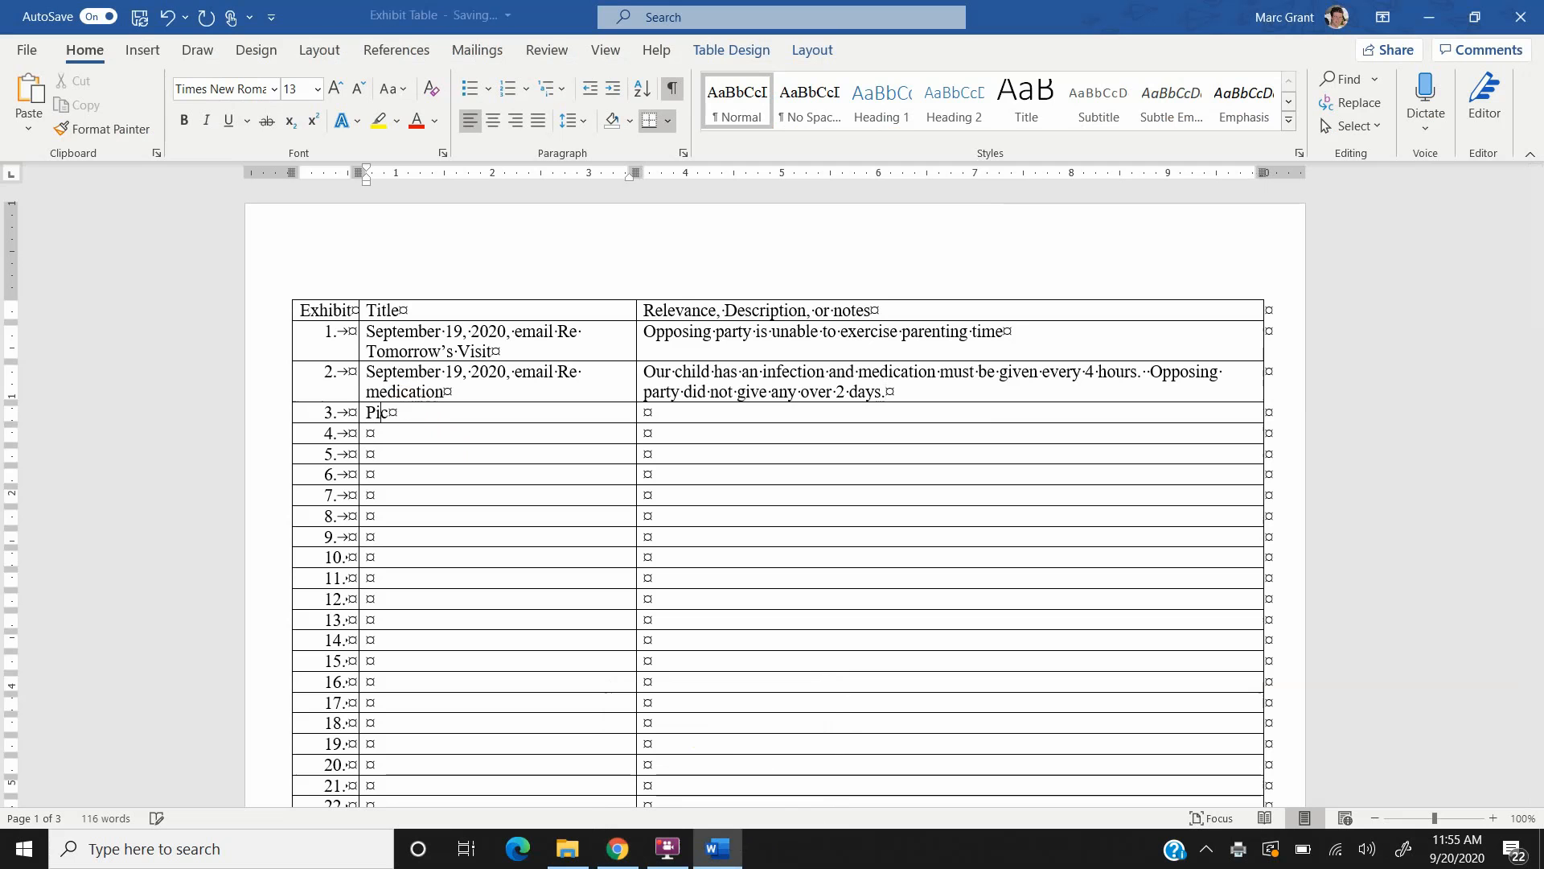
type("ture from ")
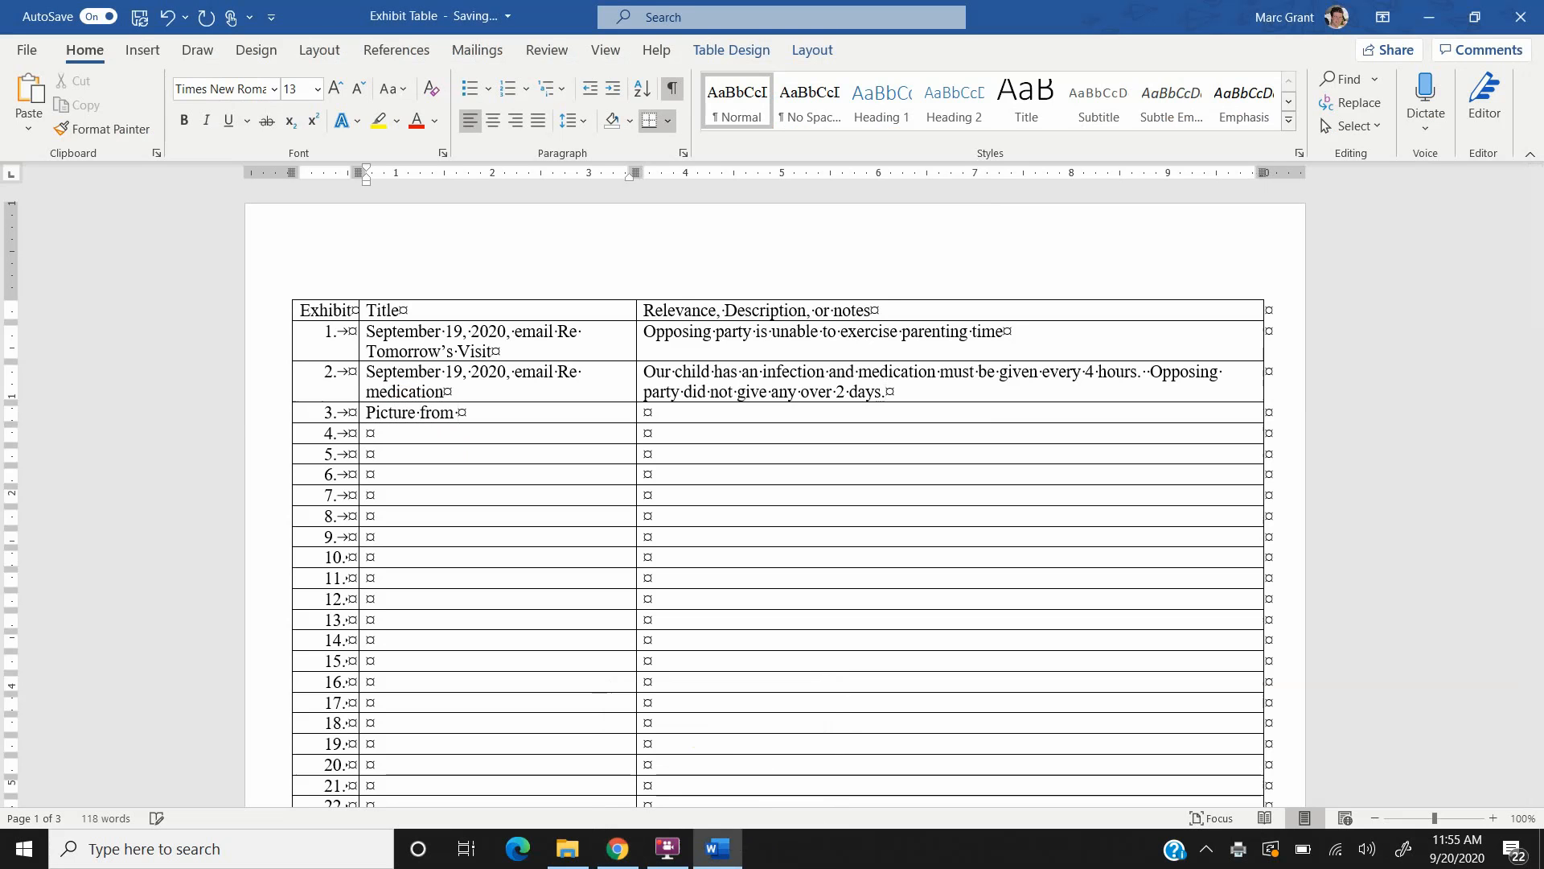
type("September 19, 2020")
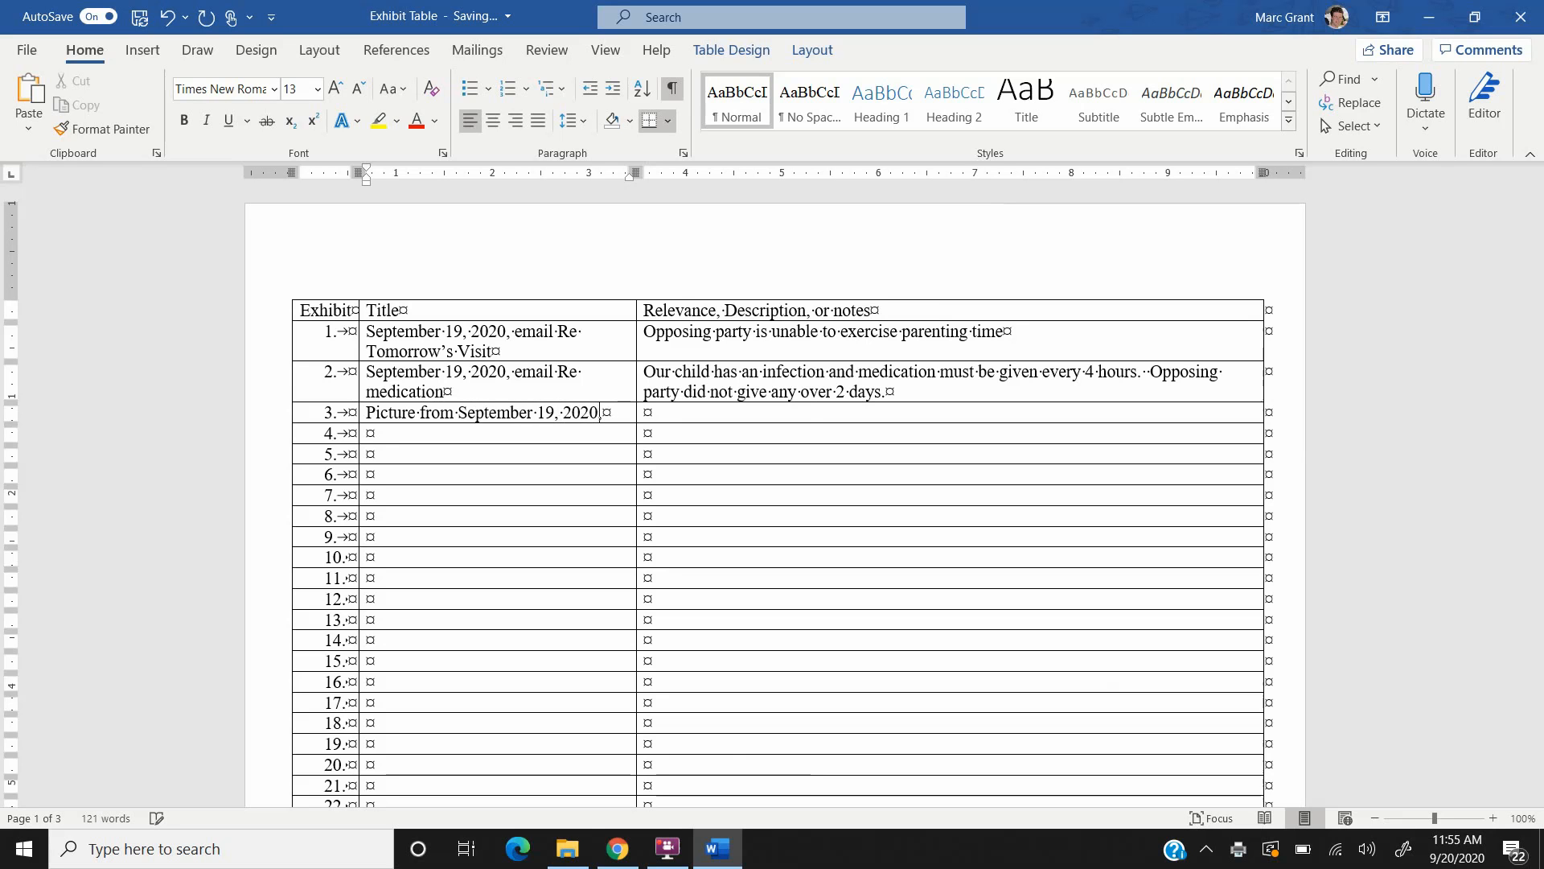
type(", of child")
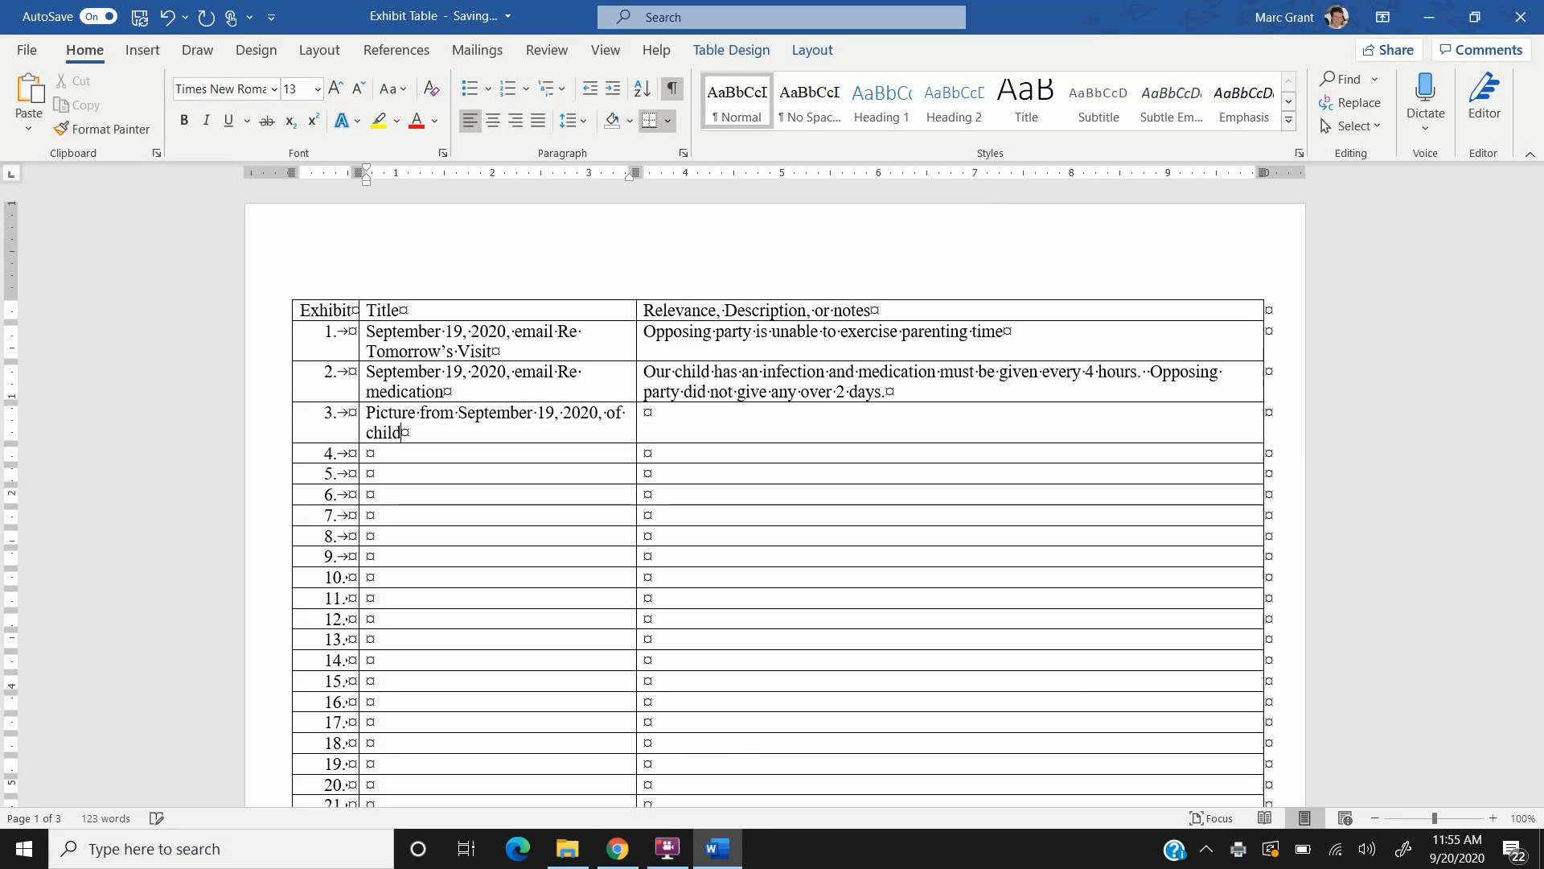
- Enter exhibit 3's relevance: "Picture demonstrates that opposing party does not own a hair brush"
key("Tab")
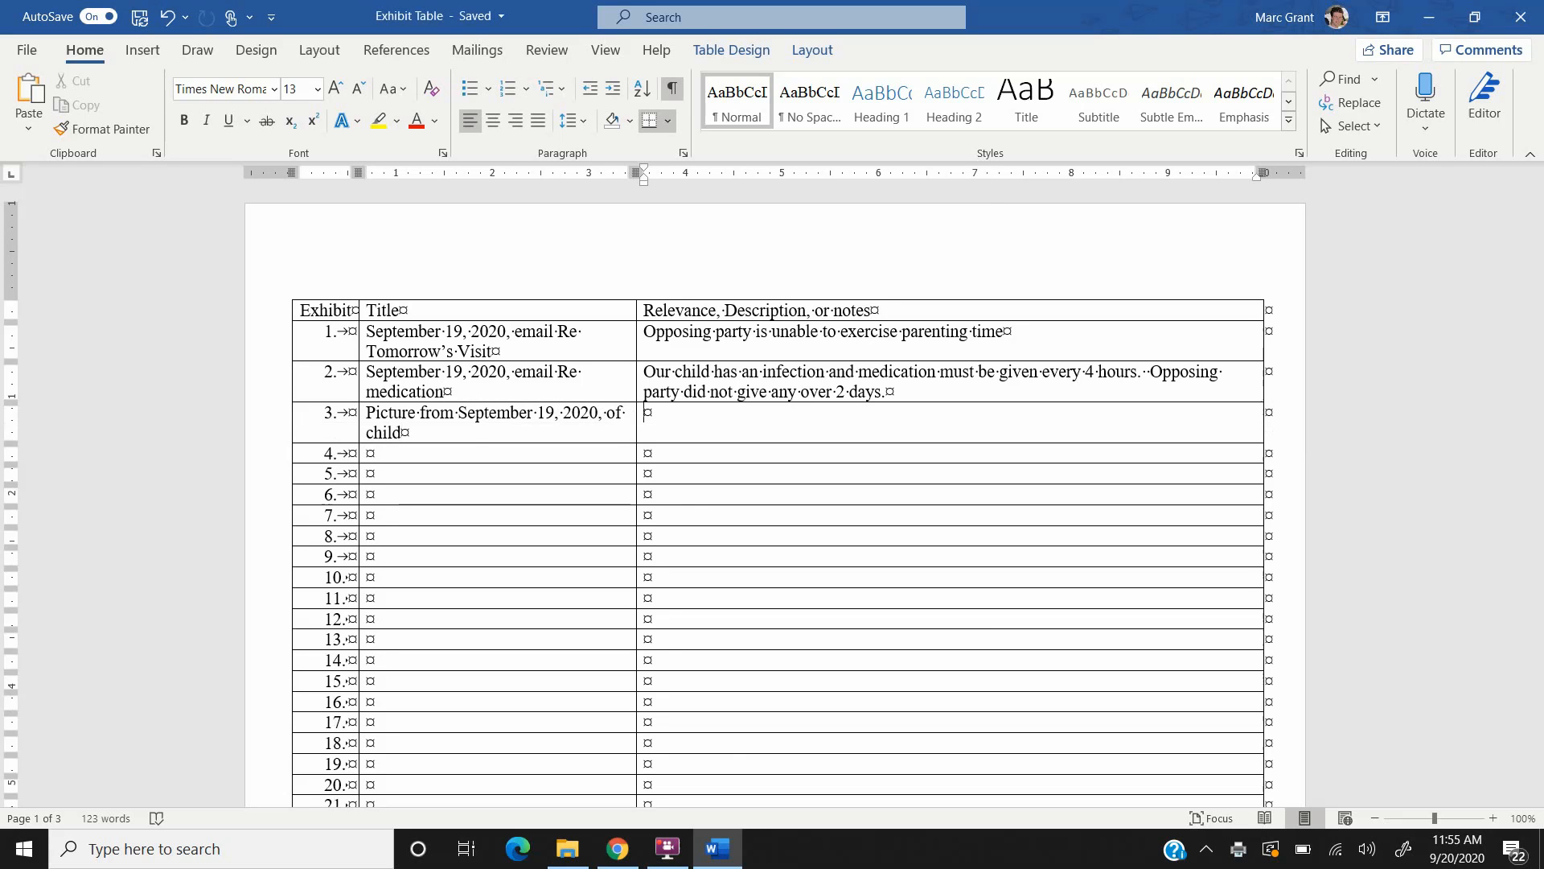
type("Picture demonst")
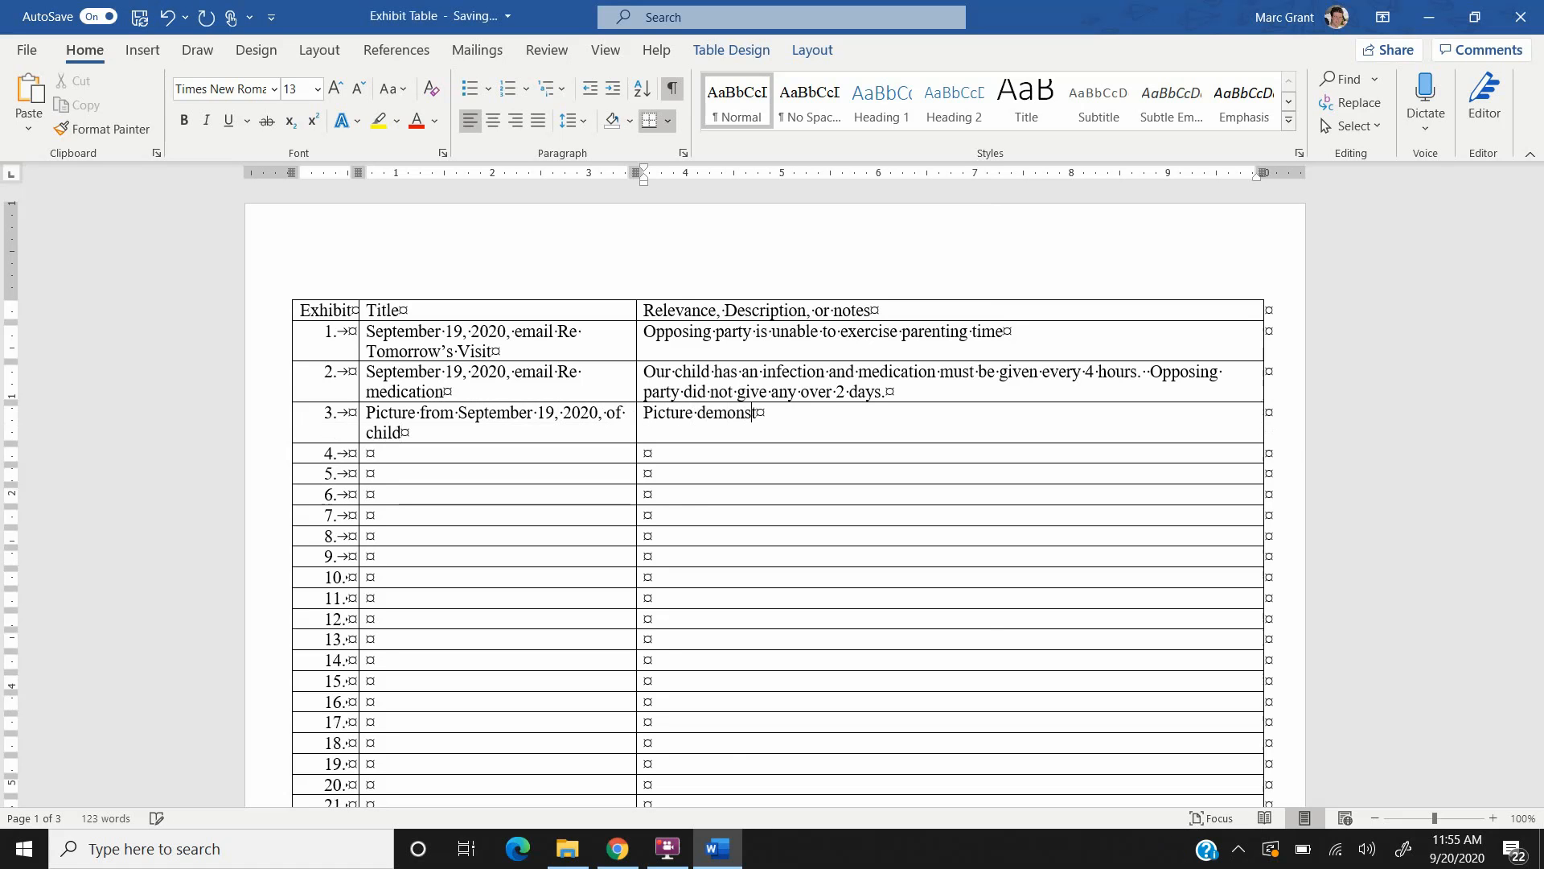
type("rates that opposing party")
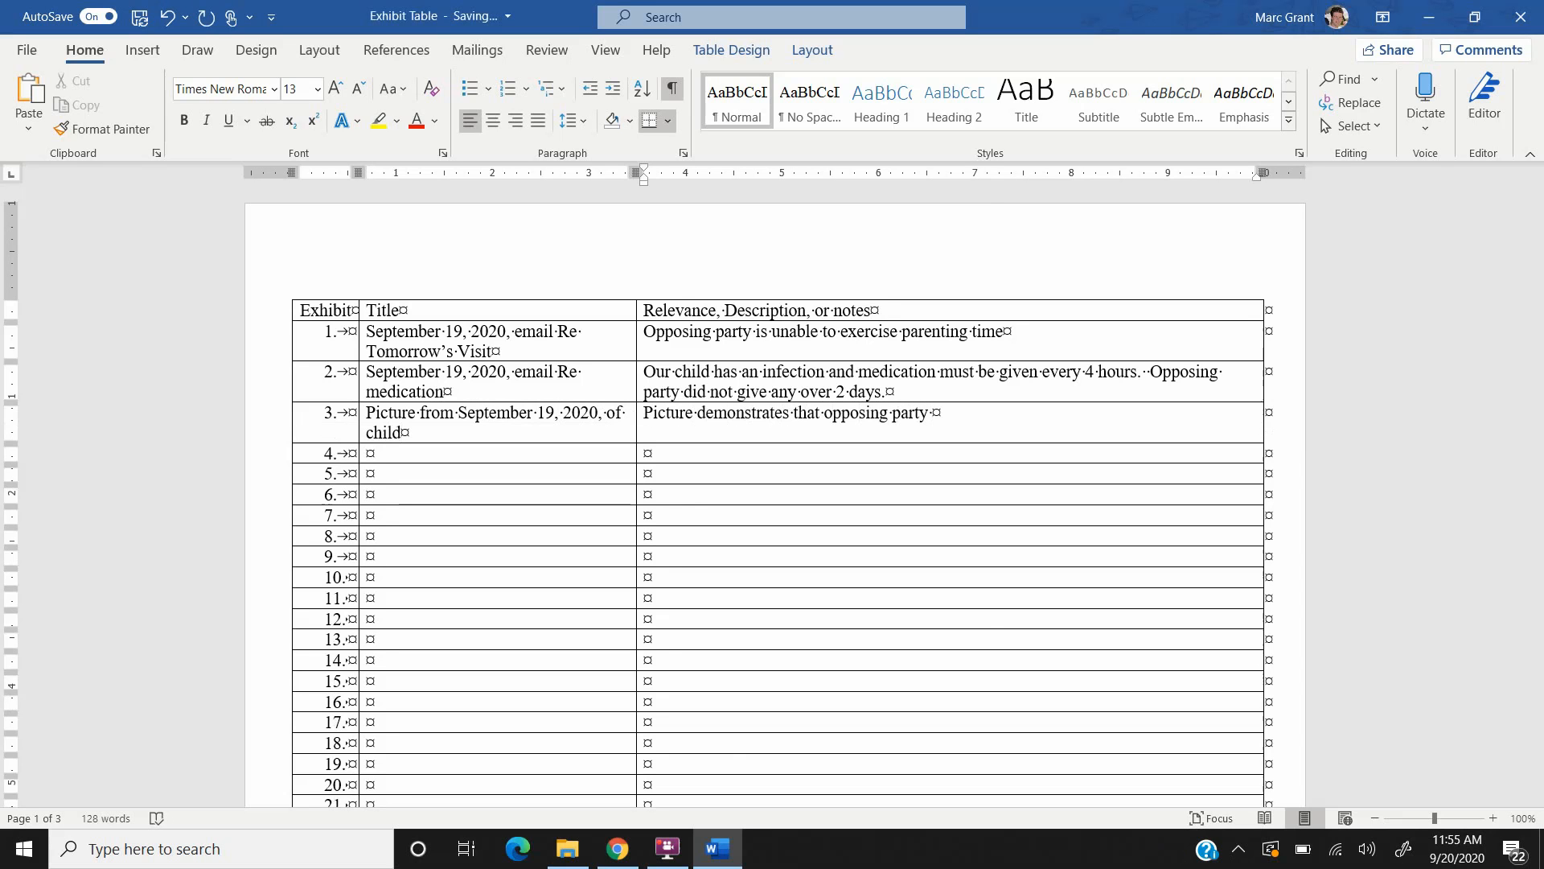
type("s not own a ")
type("ca")
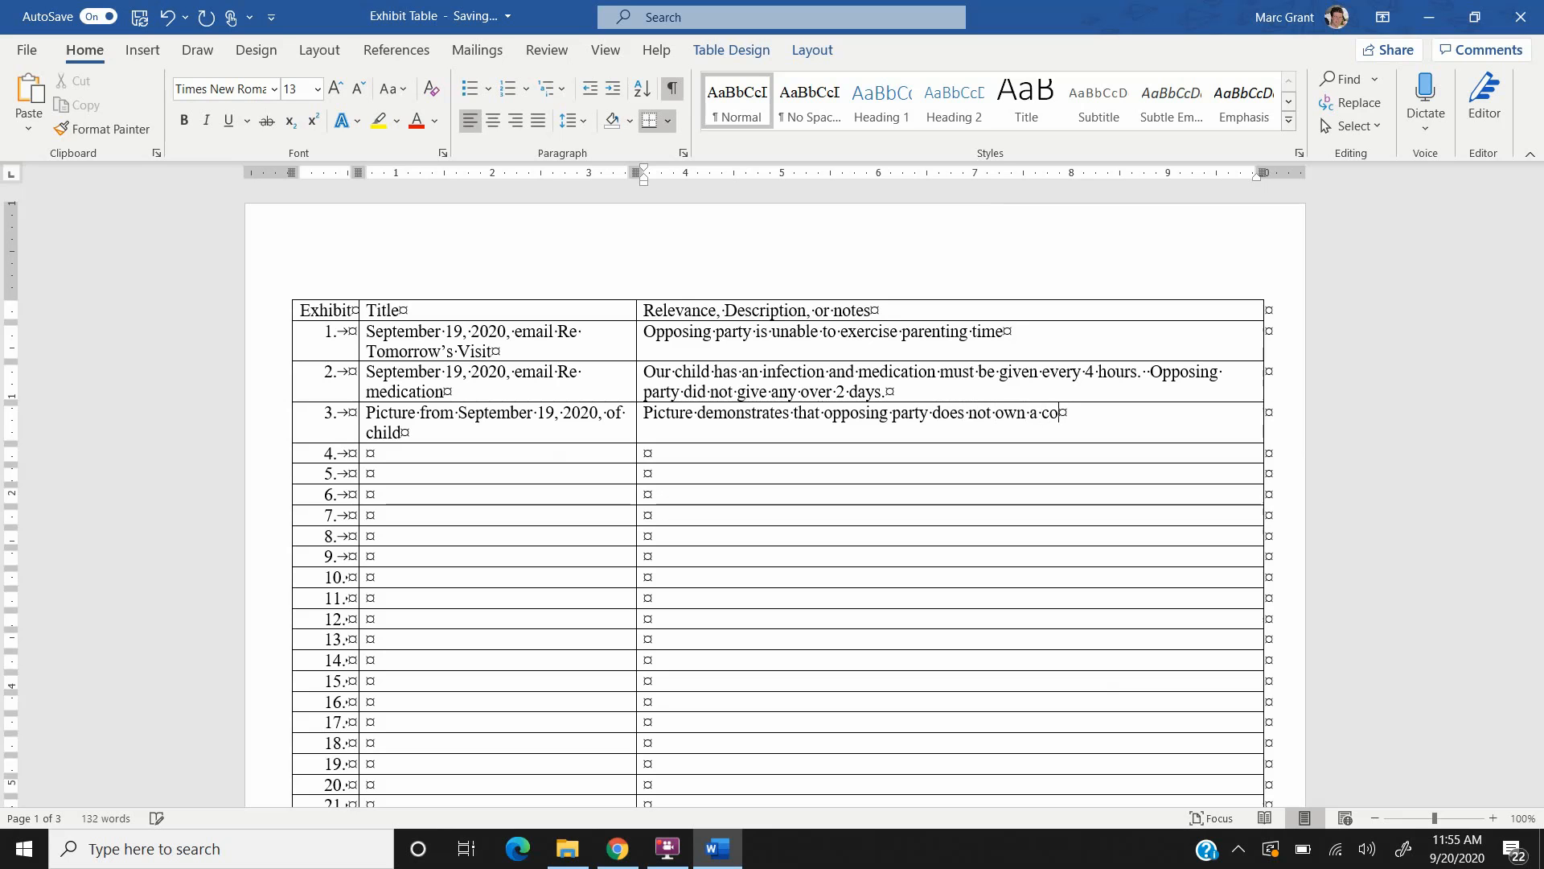
key("BackSpace")
key("BackSpace")
type("hair brush")
key("Tab")
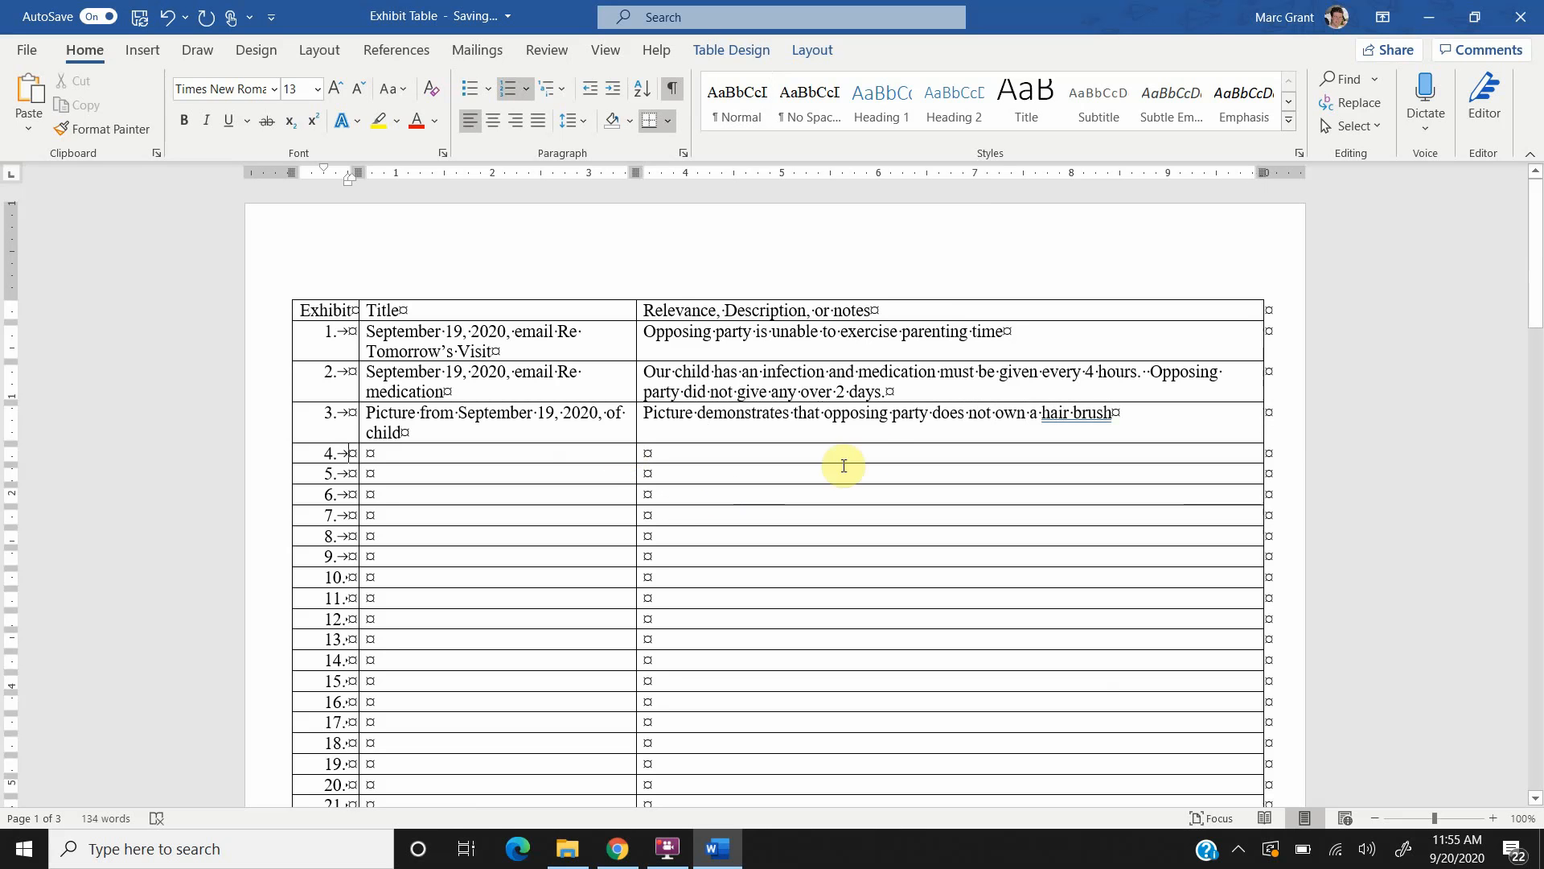
mouse_move(287, 359)
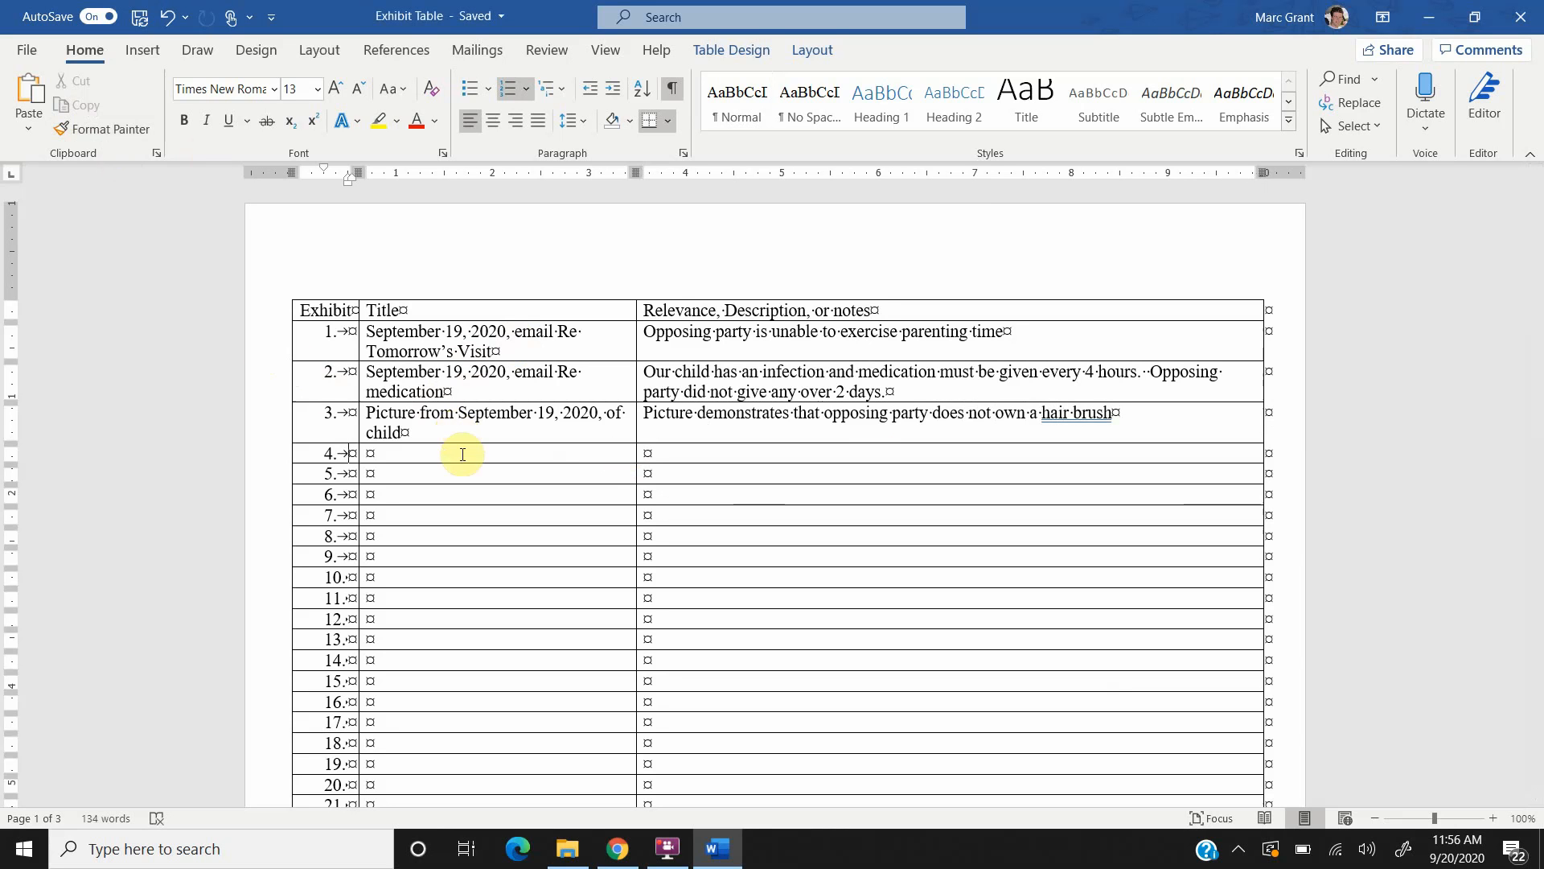
mouse_move(573, 855)
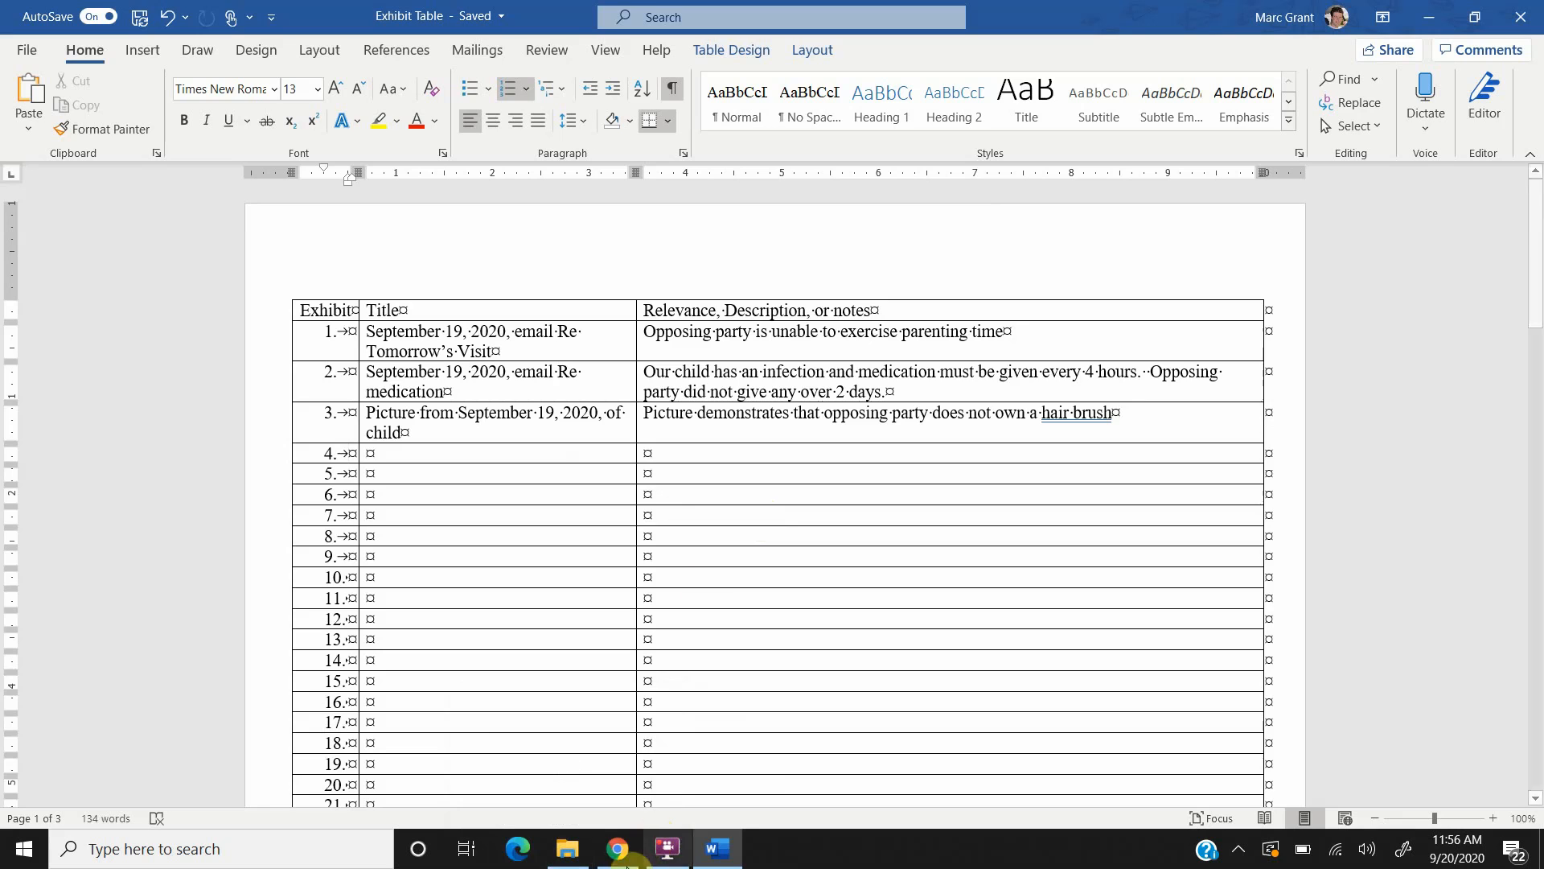
left_click(667, 847)
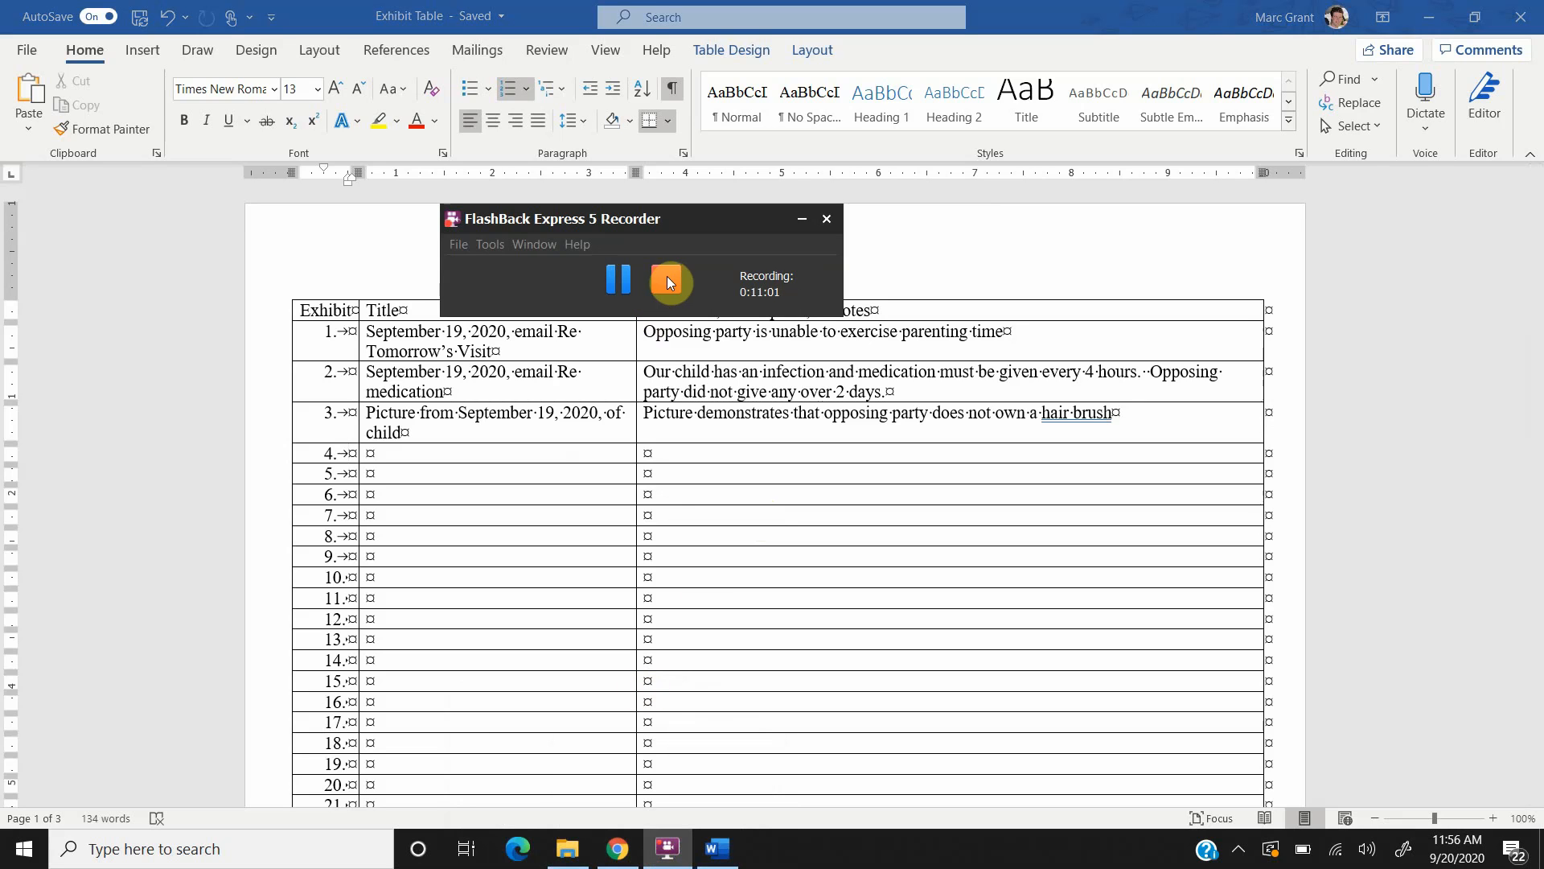